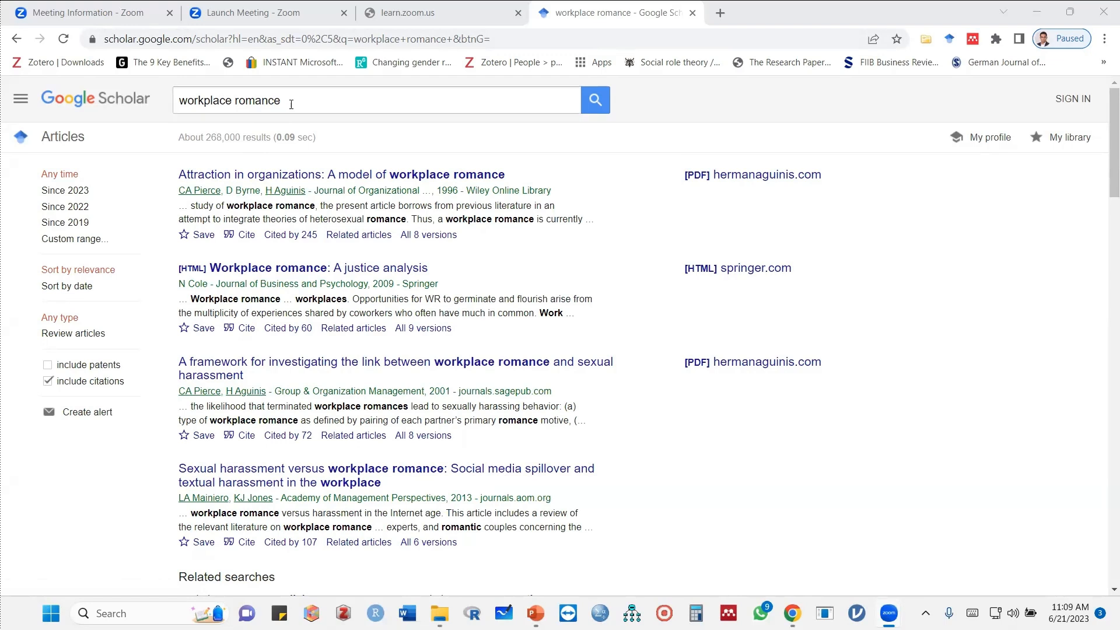
left_click(291, 105)
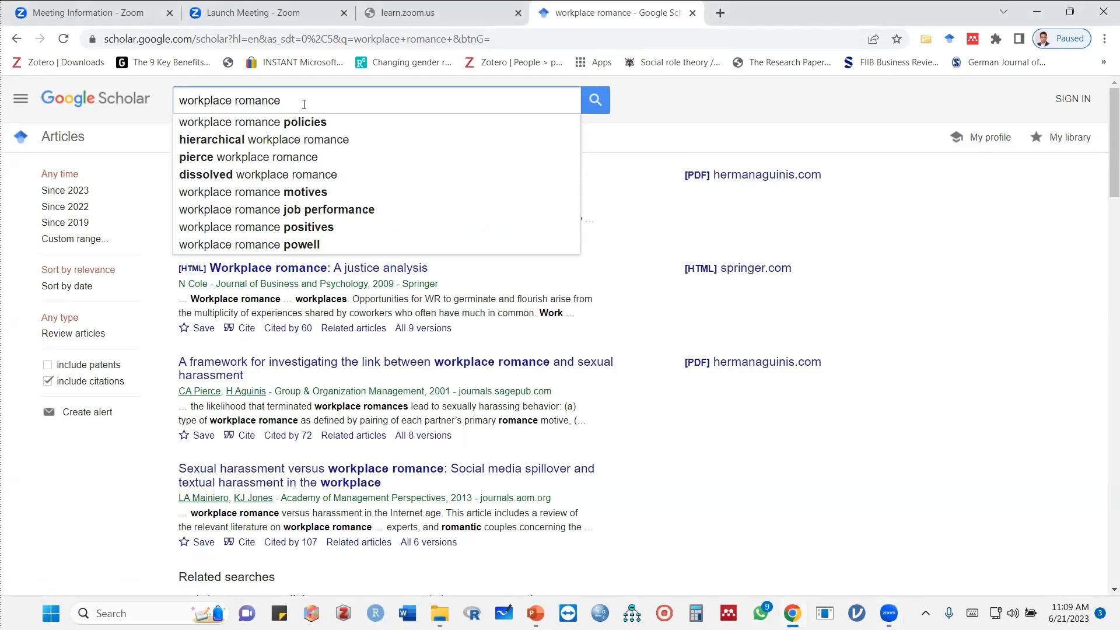
left_click(643, 91)
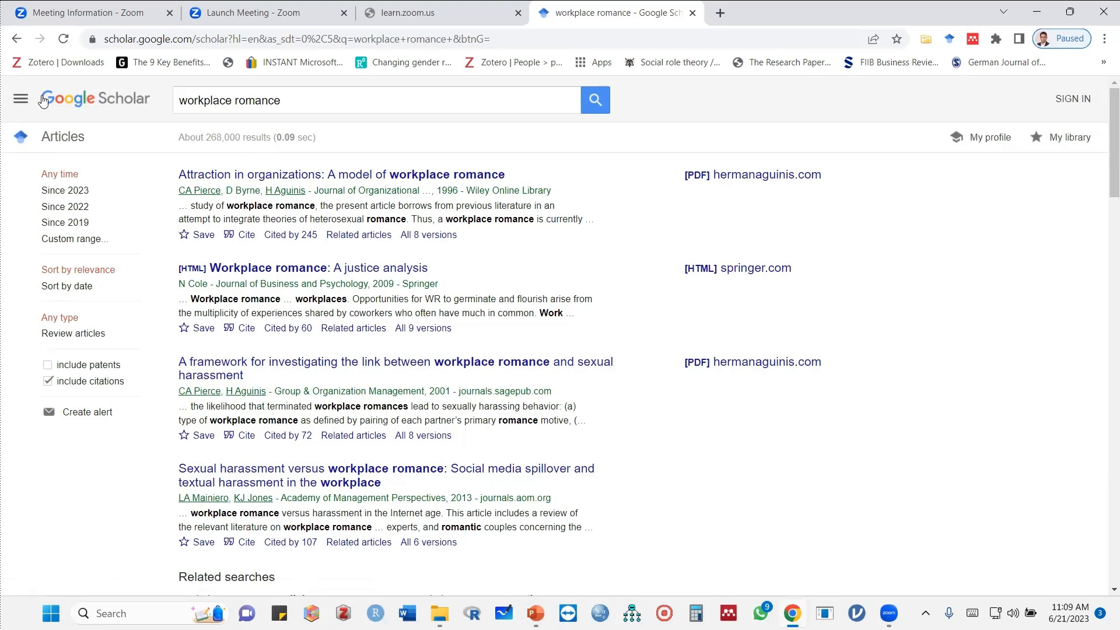
- In the advanced search, move "workplace romance" from the all-words condition to the exact phrase condition
left_click(25, 101)
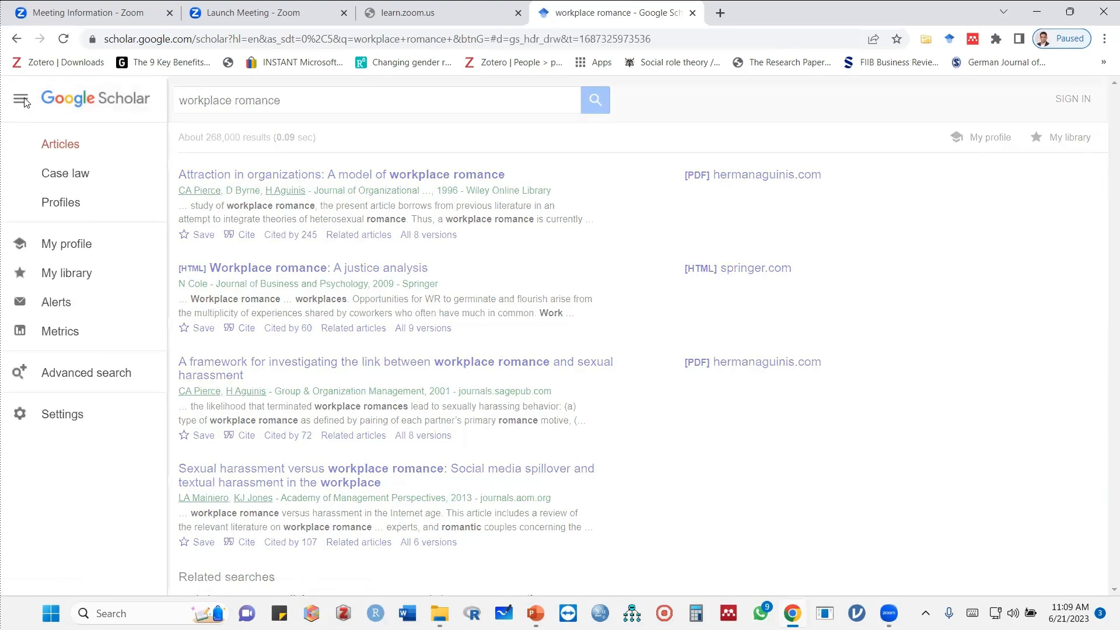
left_click(63, 378)
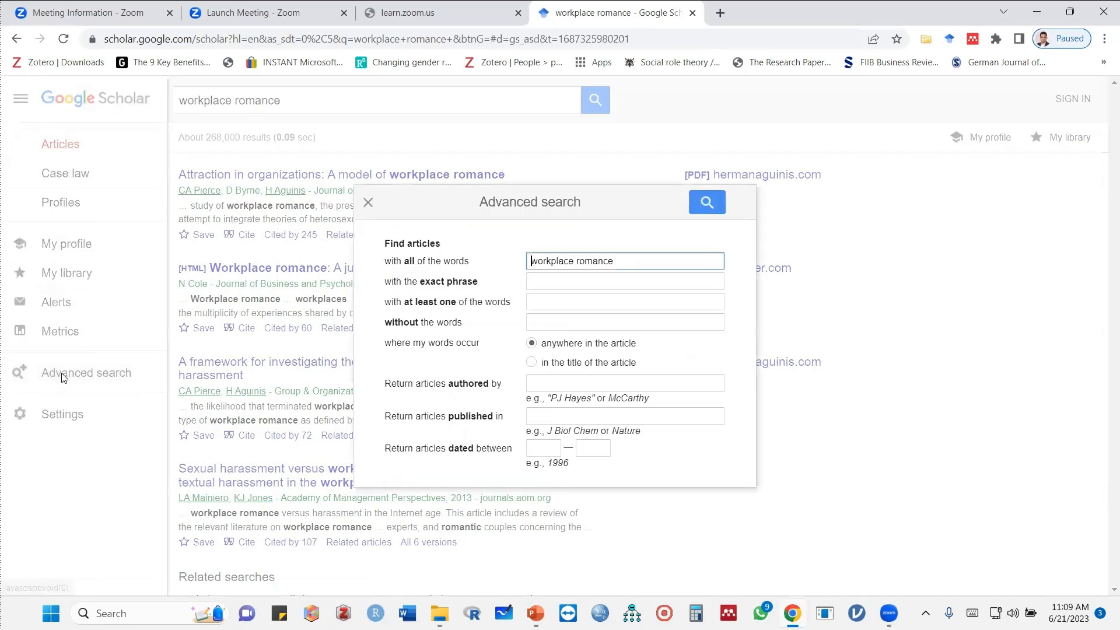
left_click_drag(625, 263, 521, 264)
key("ctrl+c")
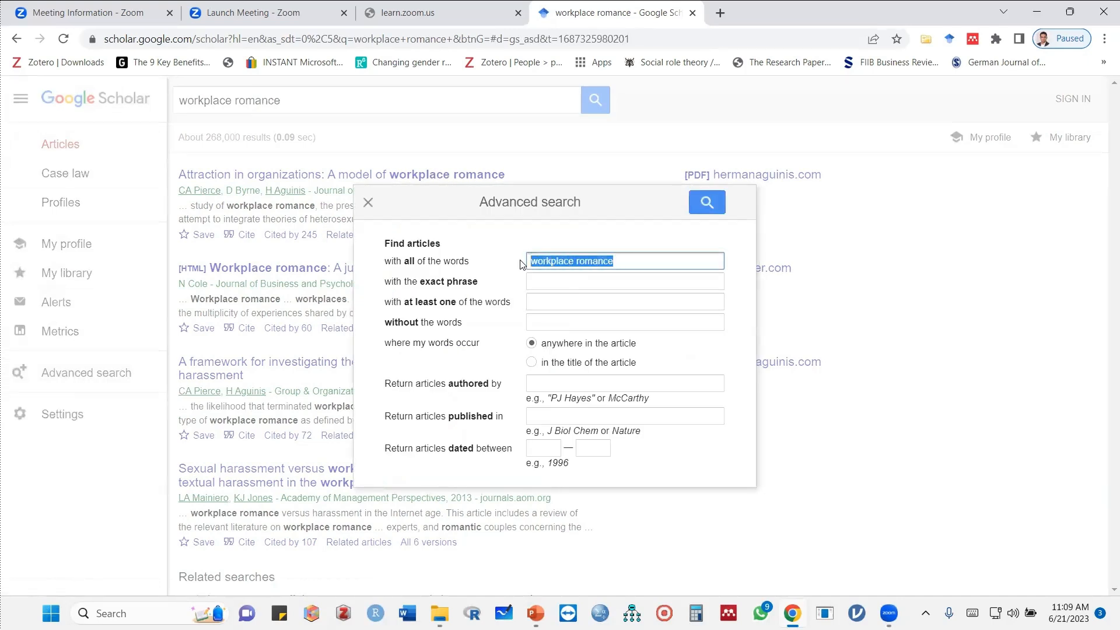
left_click(532, 283)
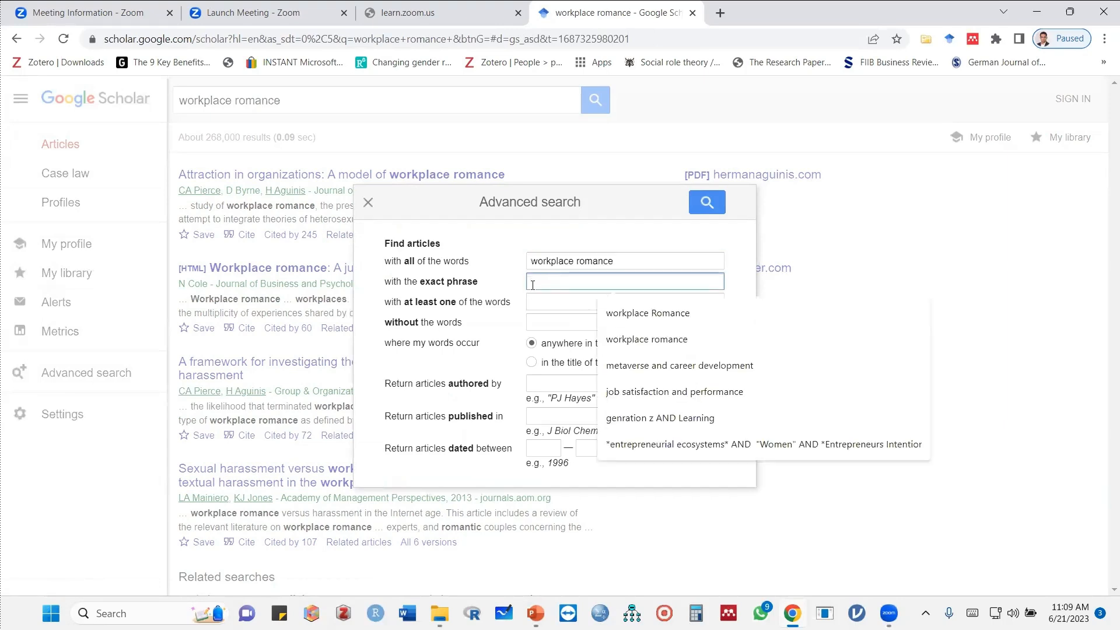
key("ctrl+v")
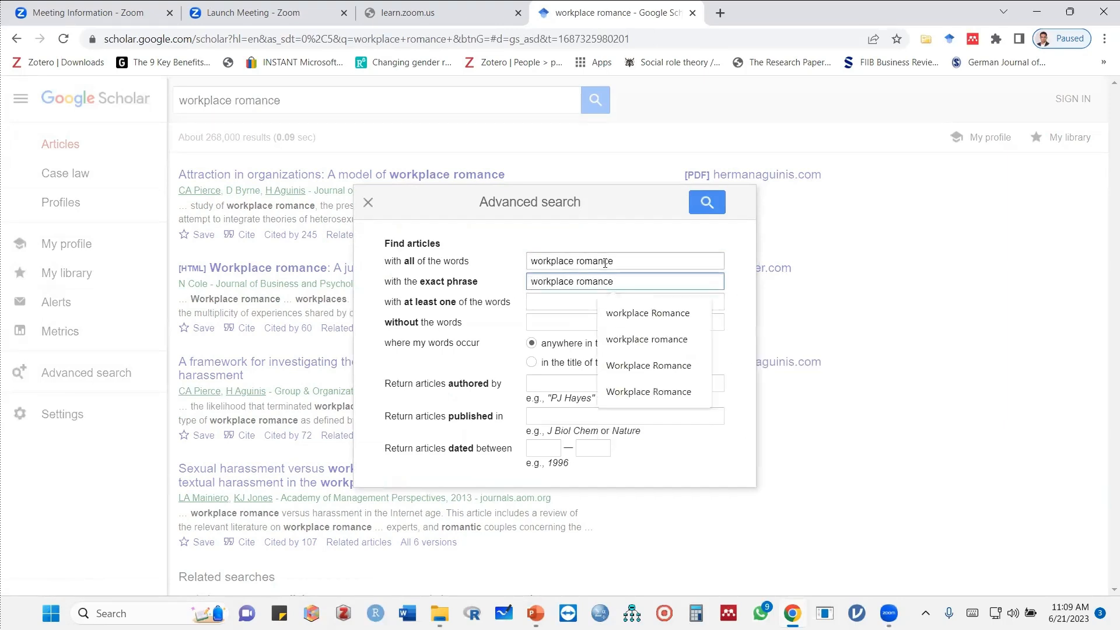
left_click_drag(620, 256, 500, 257)
key("BackSpace")
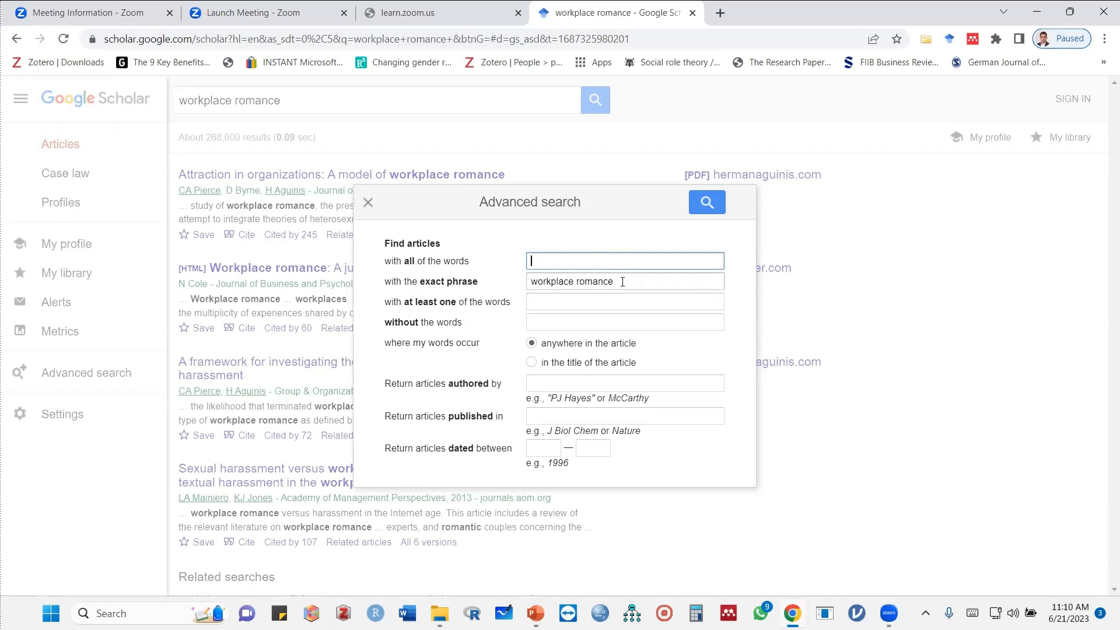
- Limit the phrase to article titles, set the date range to 1991–2023, and run the advanced search
left_click(532, 363)
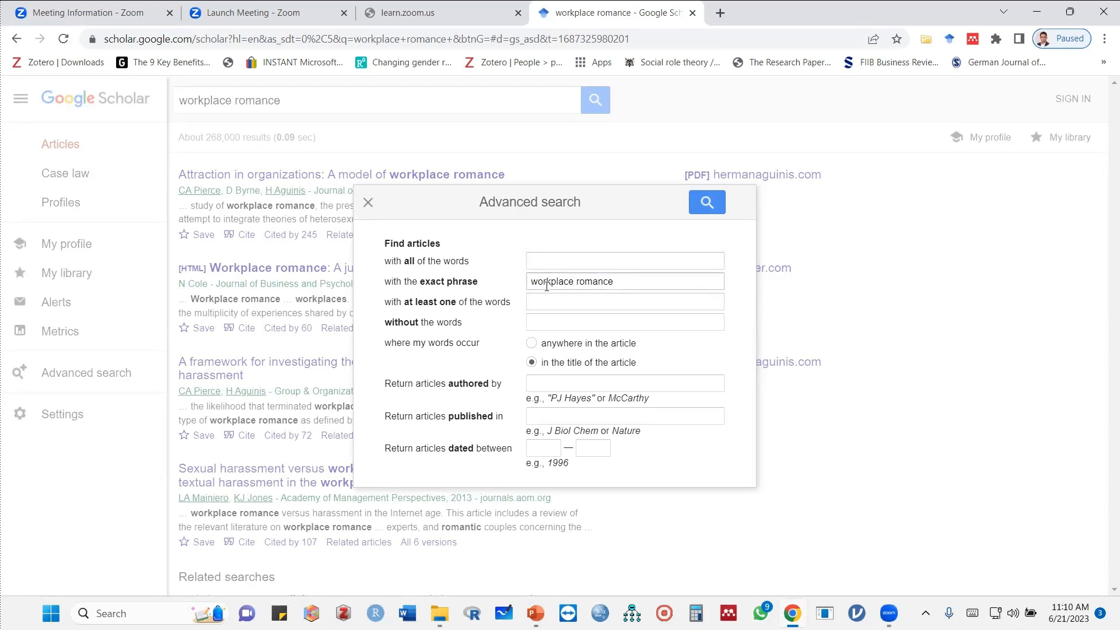
left_click(614, 283)
left_click(554, 448)
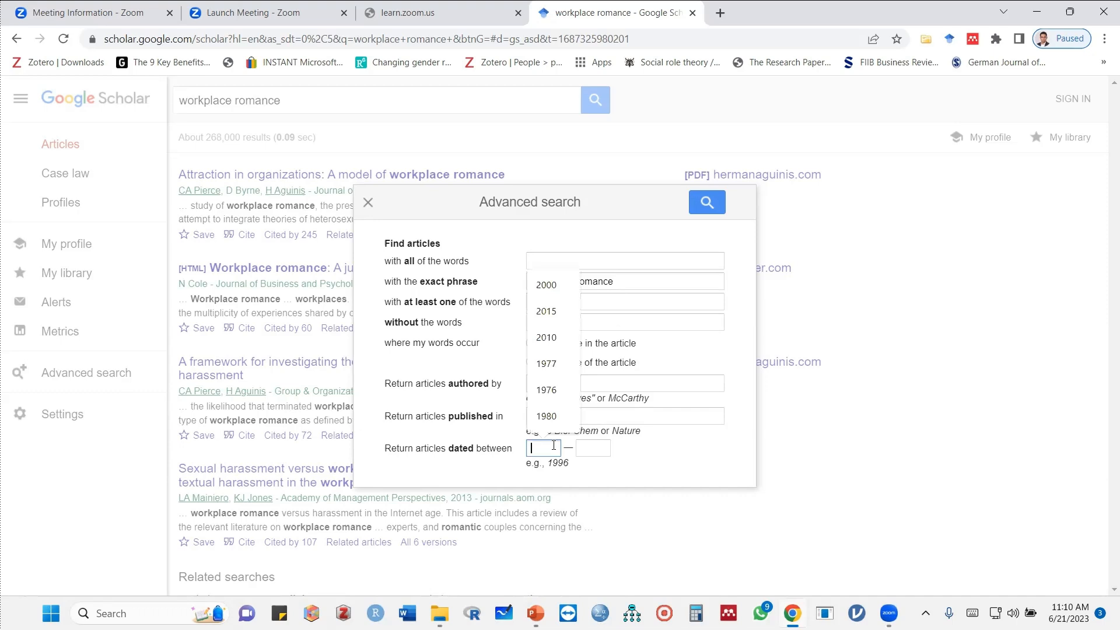
type("1991")
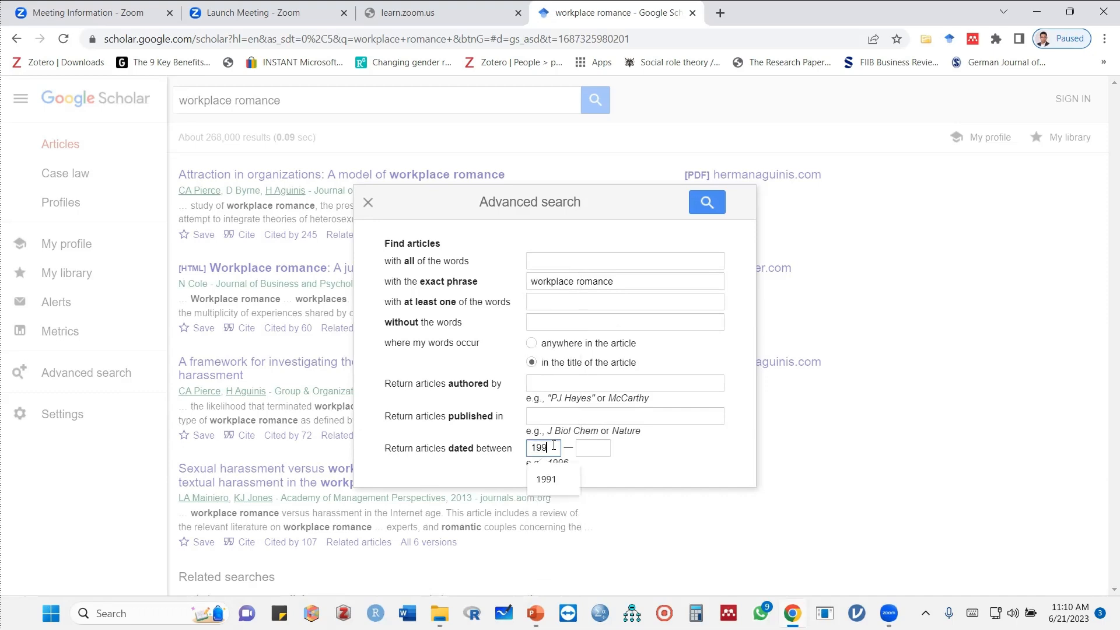
left_click(598, 448)
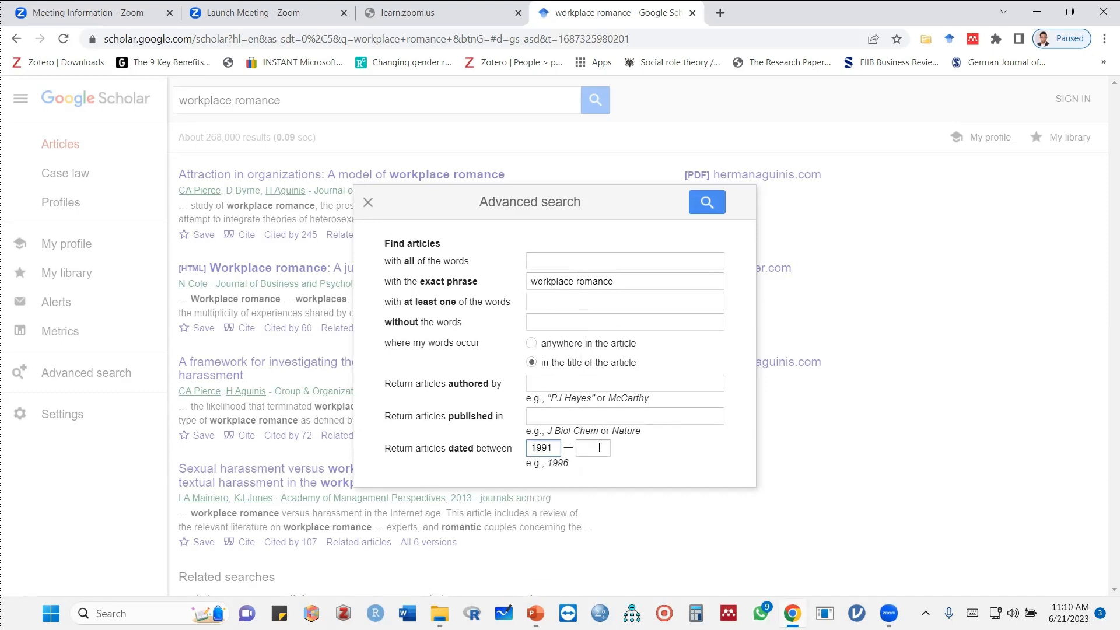
type("2023")
left_click(708, 203)
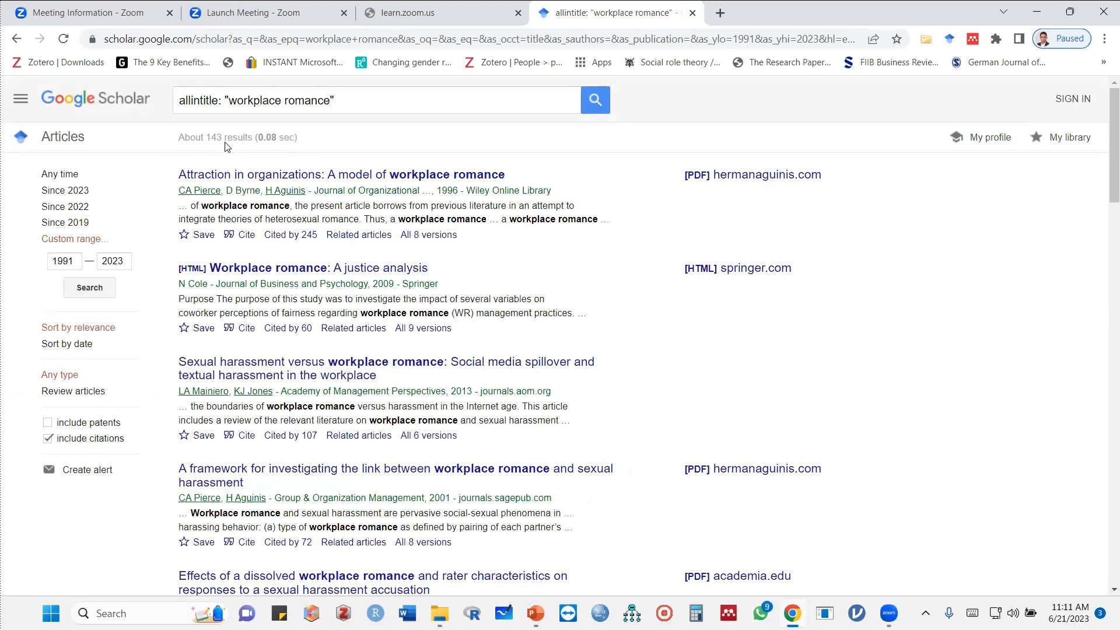
- Narrow the custom year range to start at 2015 and rerun the search
double_click(49, 263)
type("2015")
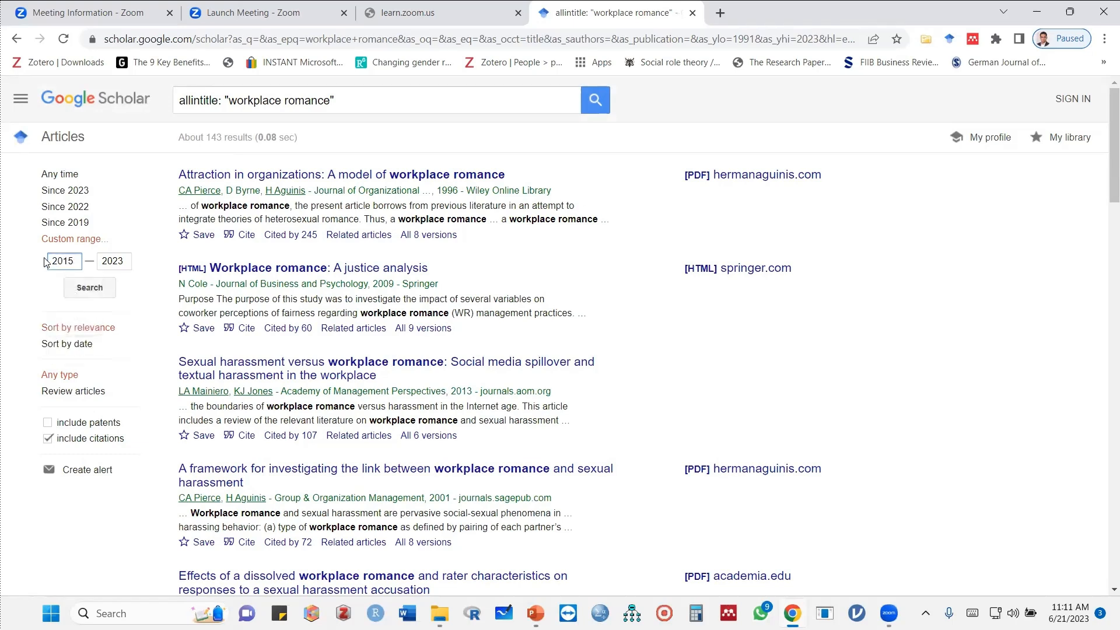
left_click(89, 289)
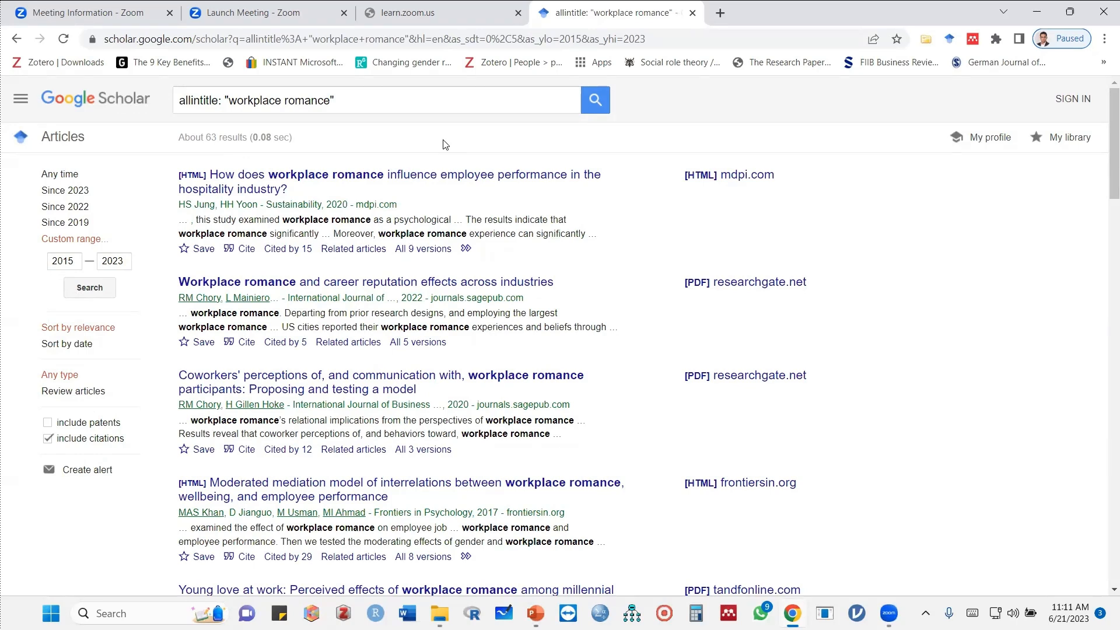
left_click(79, 260)
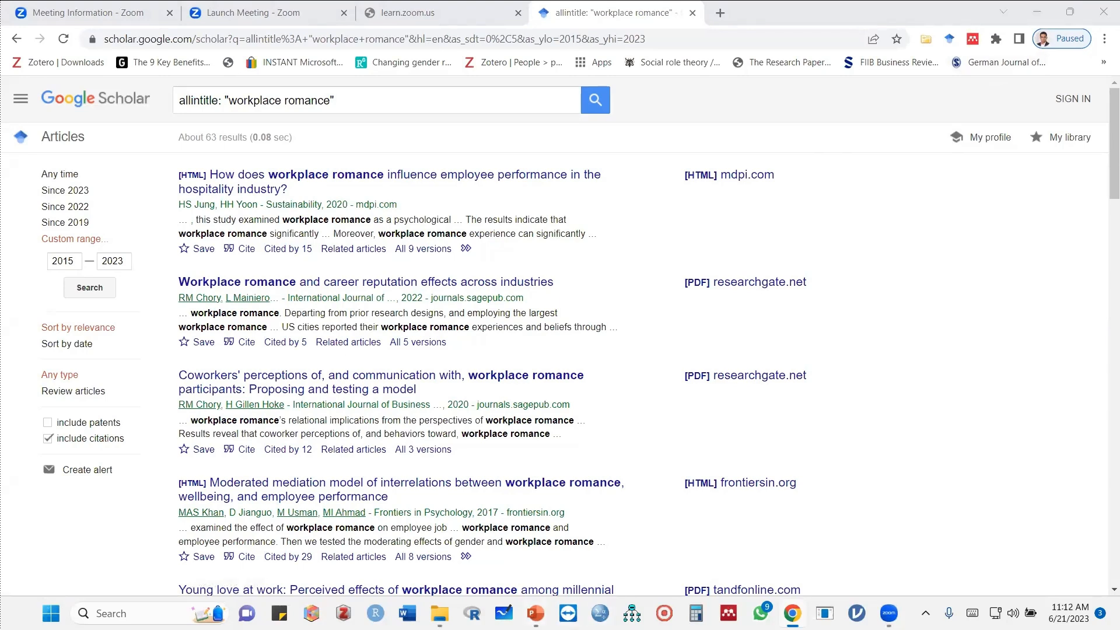
- Switch to the Literature Review presentation in PowerPoint and run the slide show from "Step 3-Search" to the "Steps" slide
mouse_move(534, 606)
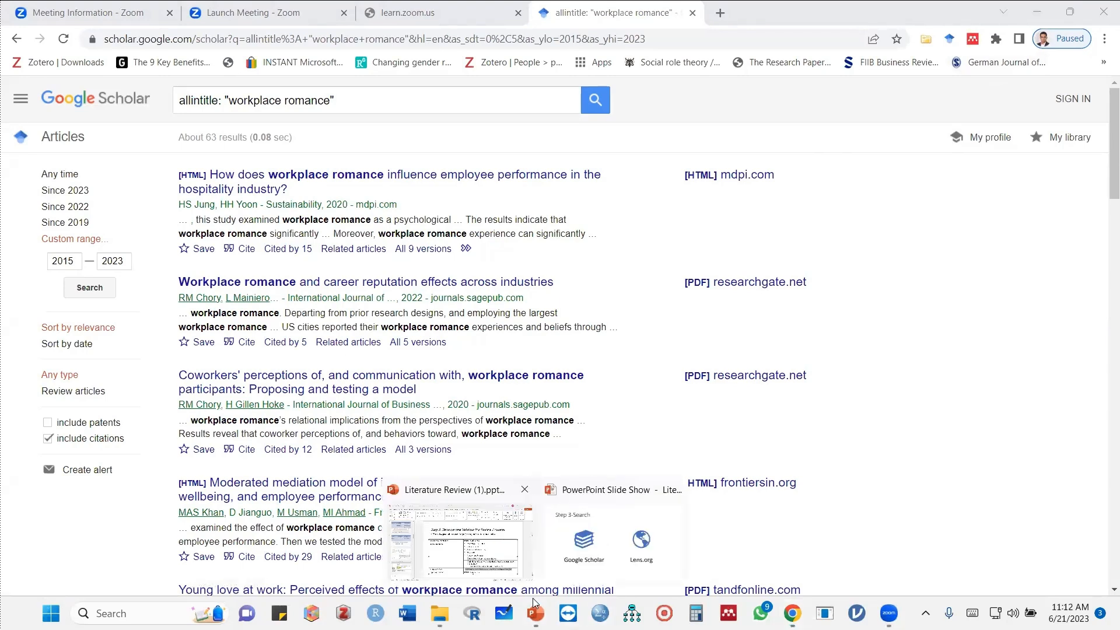
left_click(461, 543)
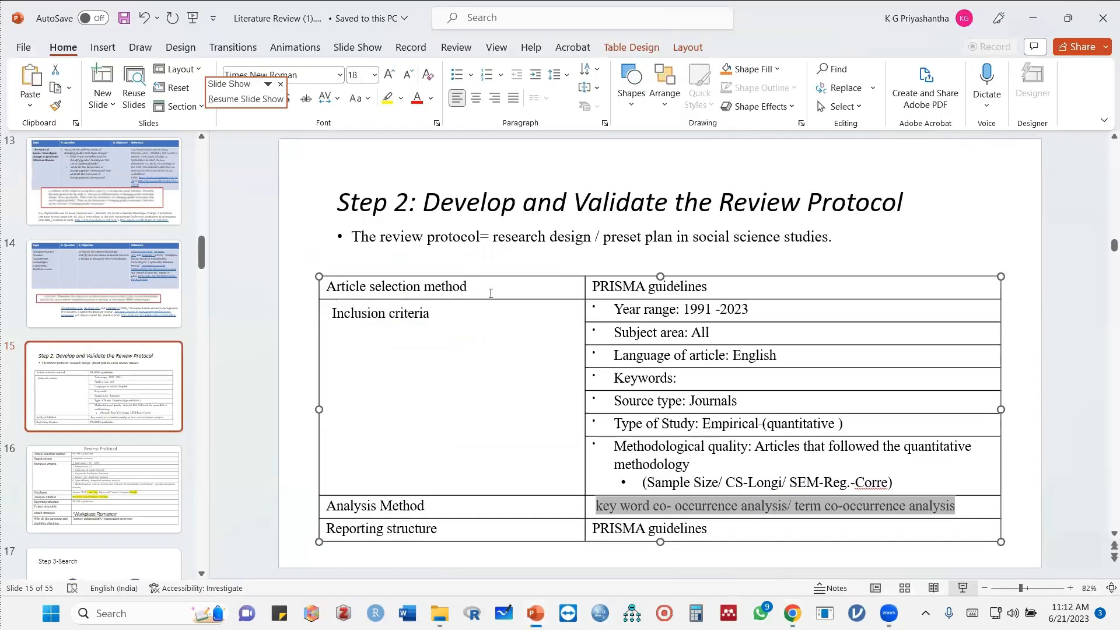
left_click(114, 397)
scroll(113, 398, "down", 5)
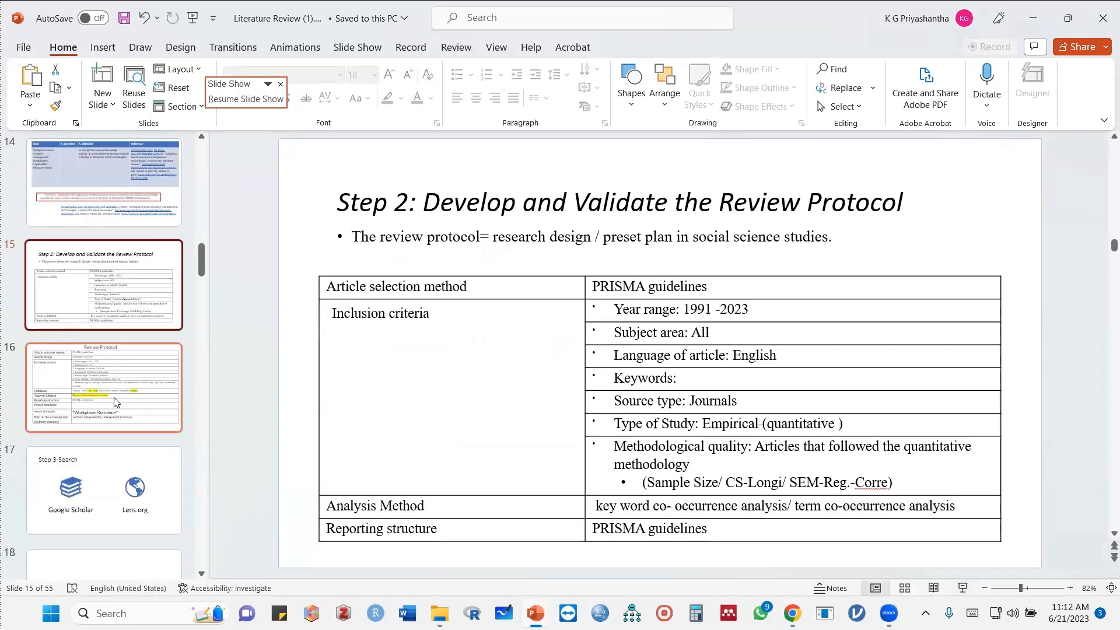
left_click(110, 390)
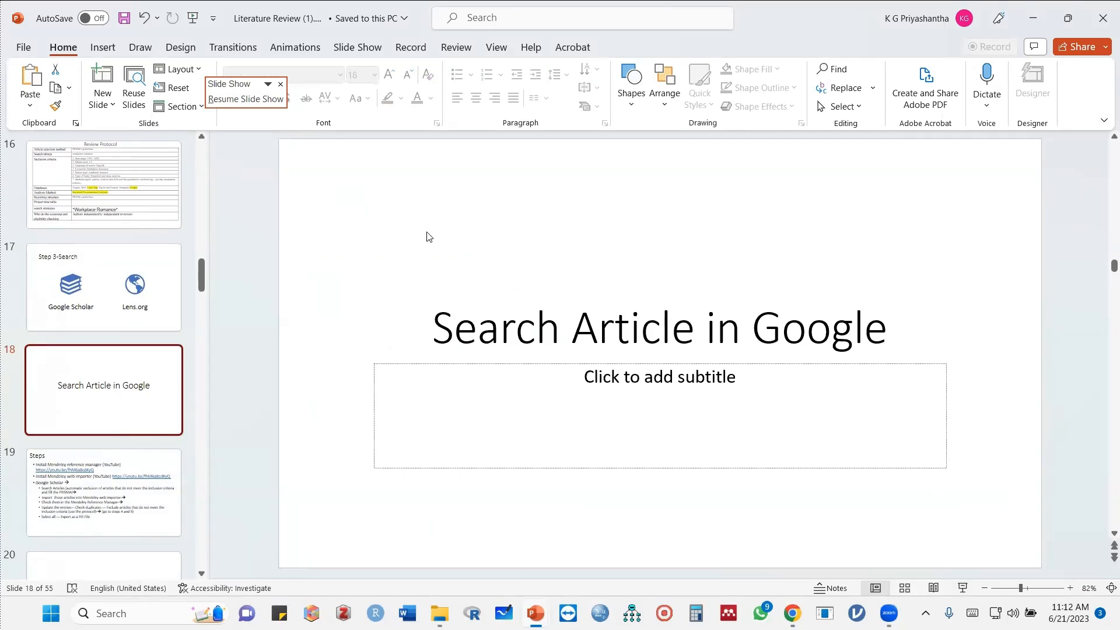
left_click(966, 589)
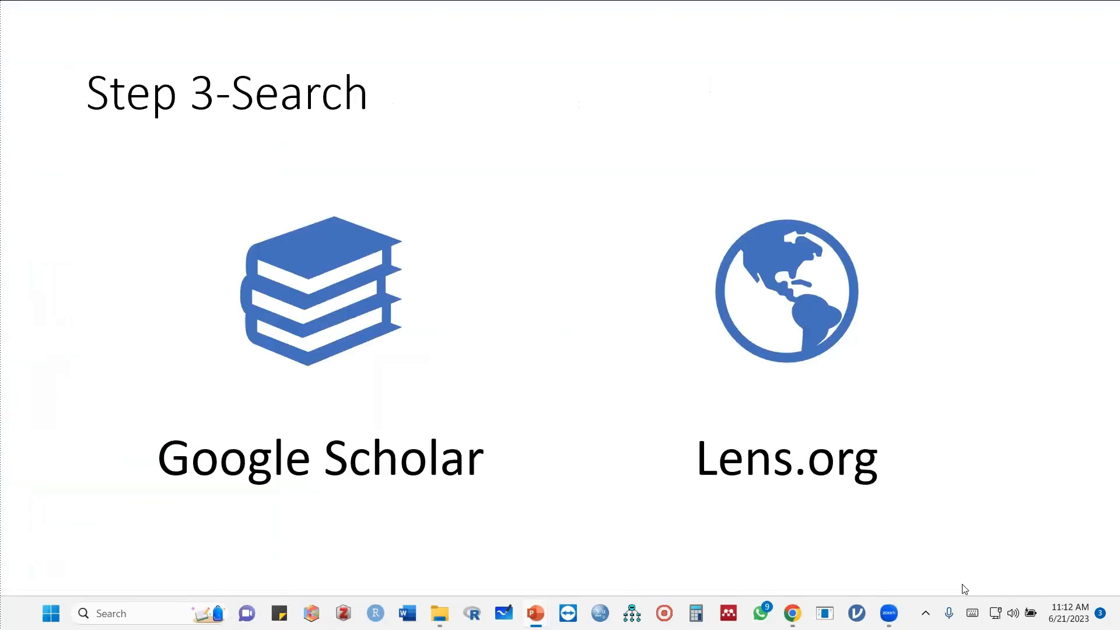
left_click(712, 452)
left_click(724, 333)
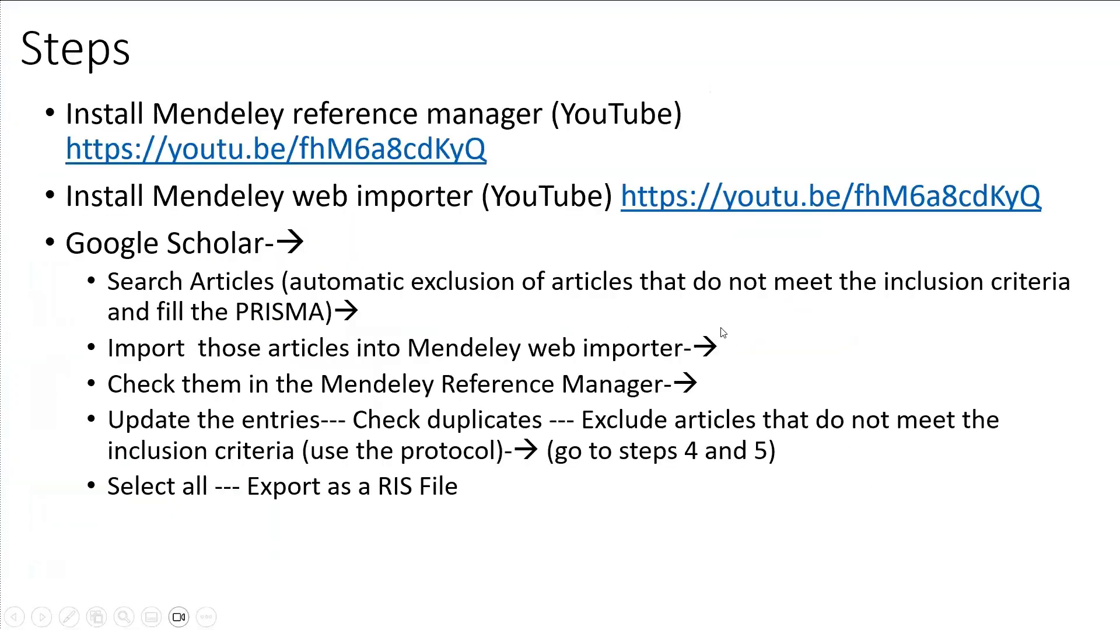
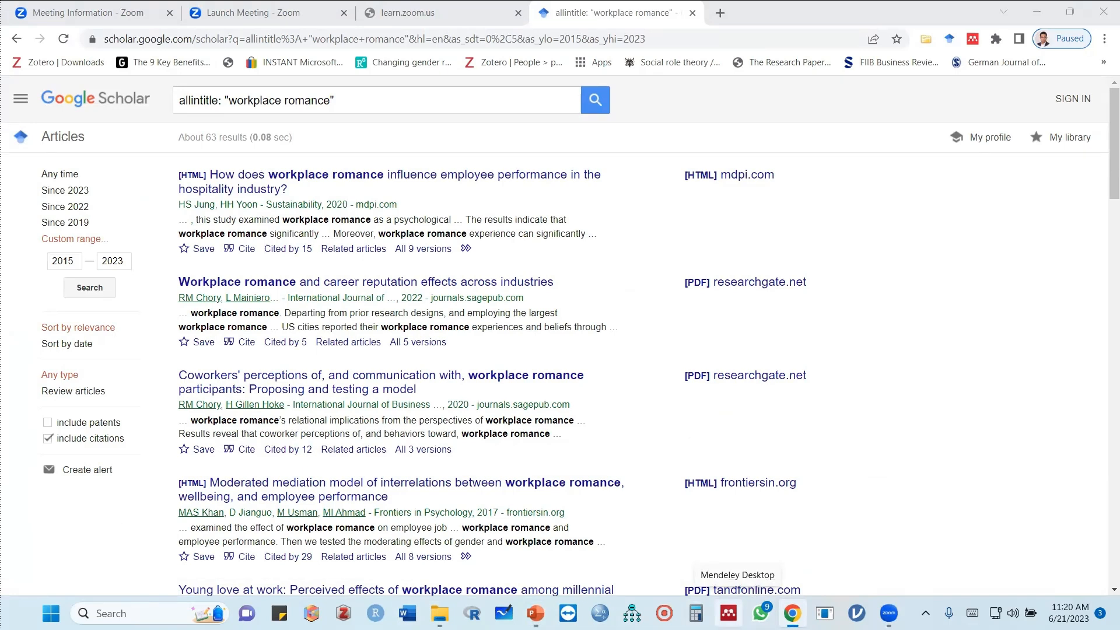
- Switch to Mendeley Desktop, view its document list in a maximized window, and return to the Google Scholar results
left_click(729, 613)
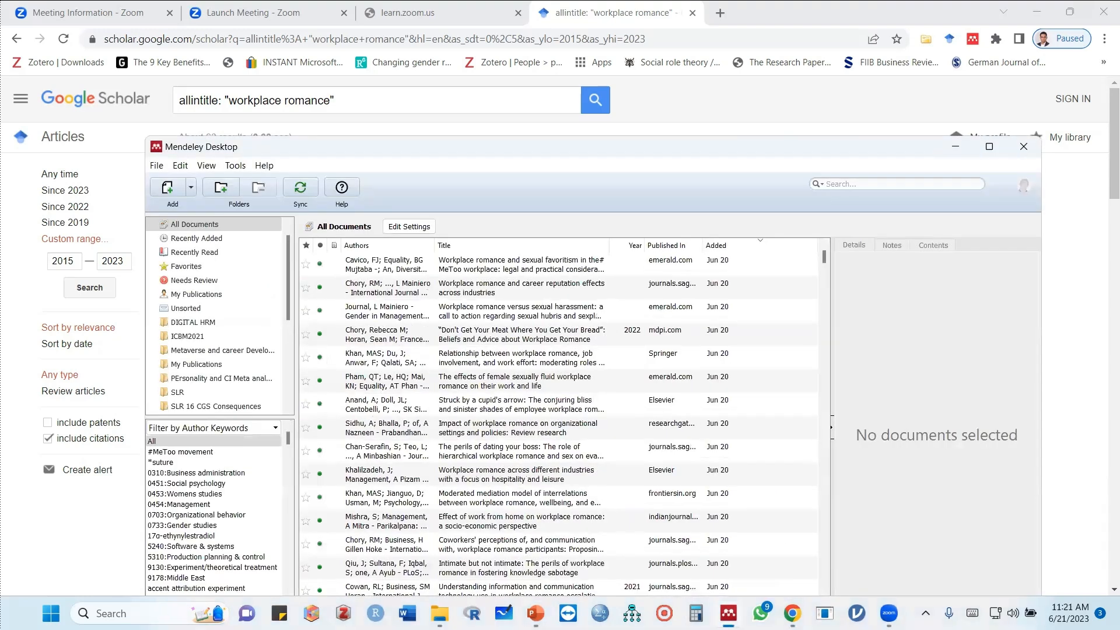
left_click(989, 147)
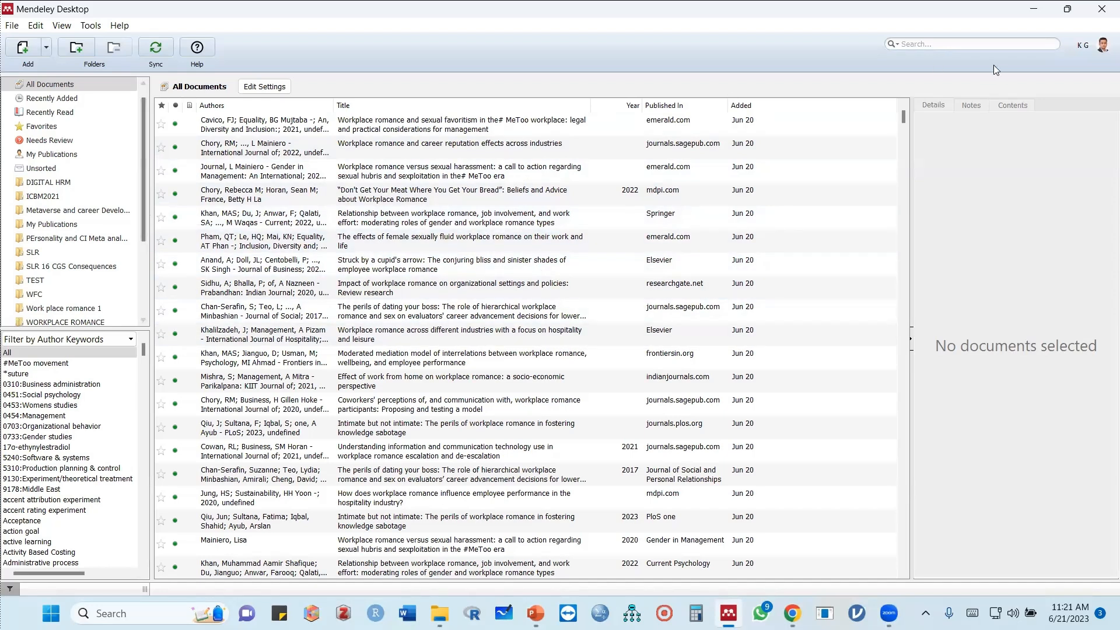
left_click(1034, 10)
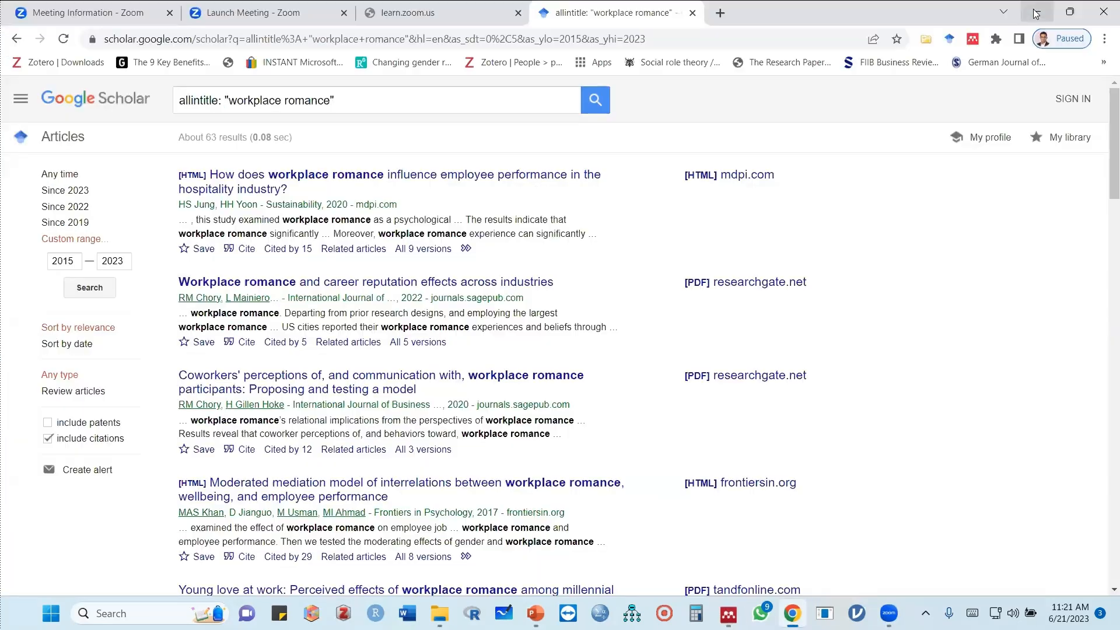
- Open the Mendeley web importer and examine its detected references alongside the Google Scholar results down to the end of the page
left_click(973, 41)
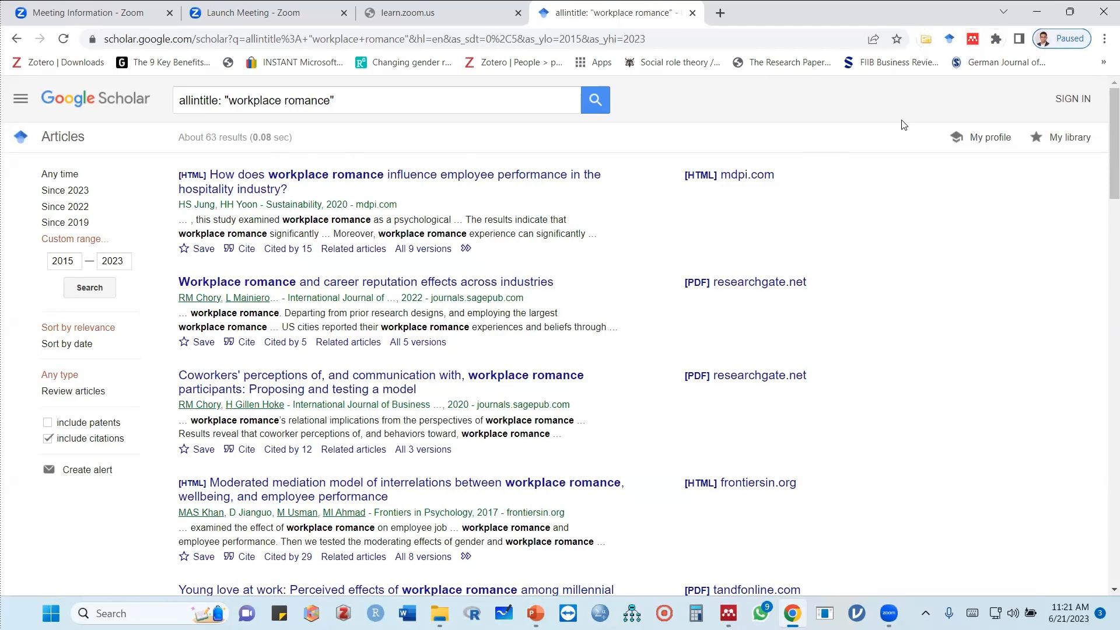
left_click(973, 39)
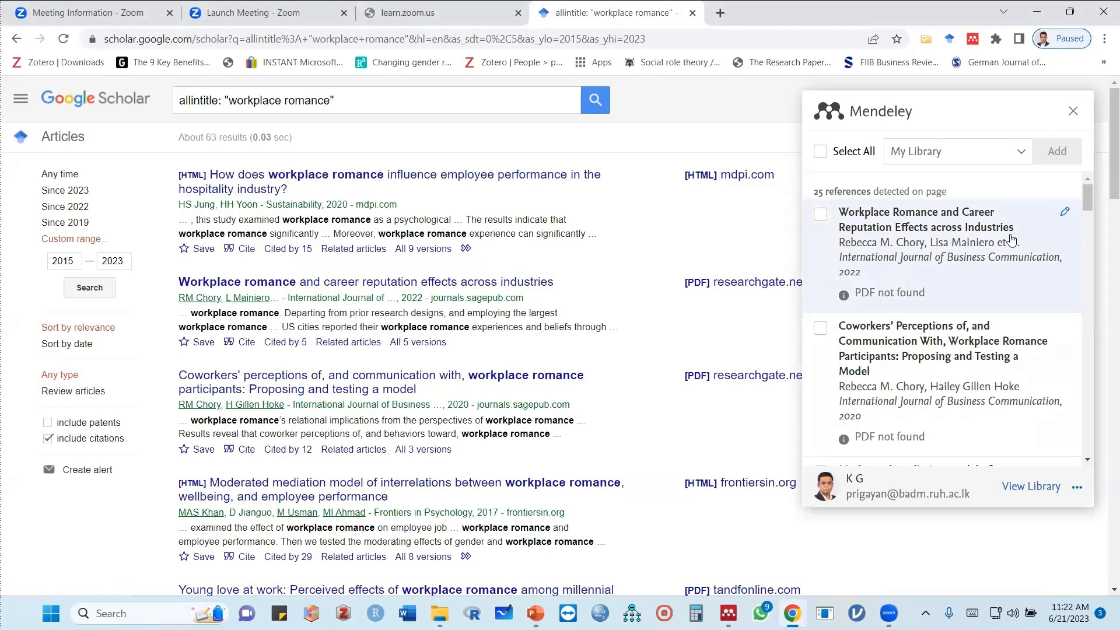
scroll(910, 326, "down", 5)
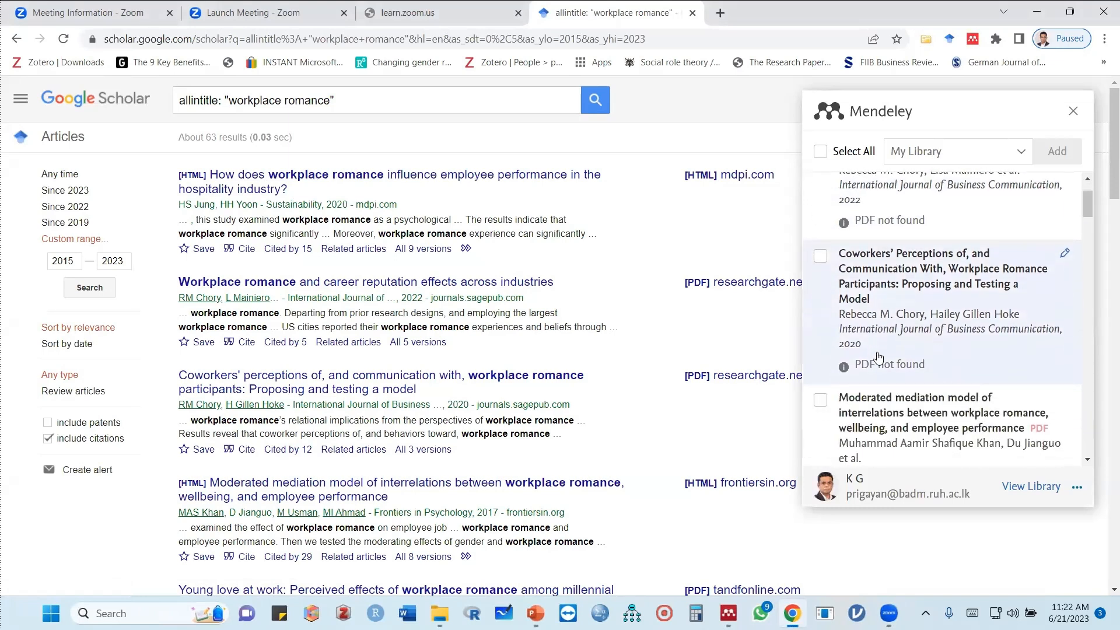
scroll(878, 357, "down", 6)
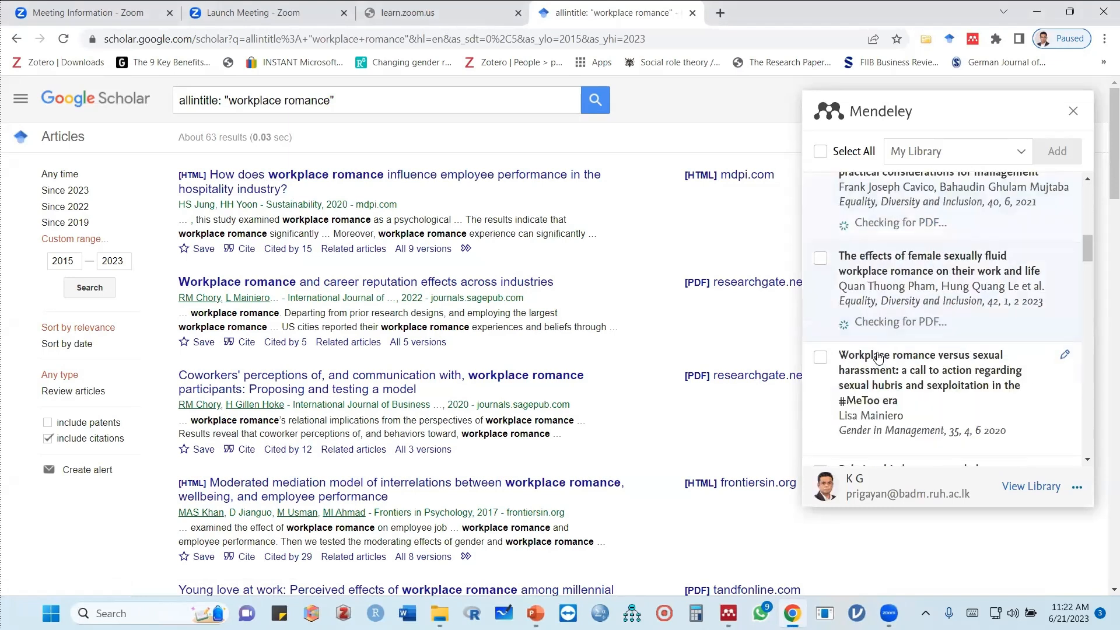
scroll(878, 357, "down", 6)
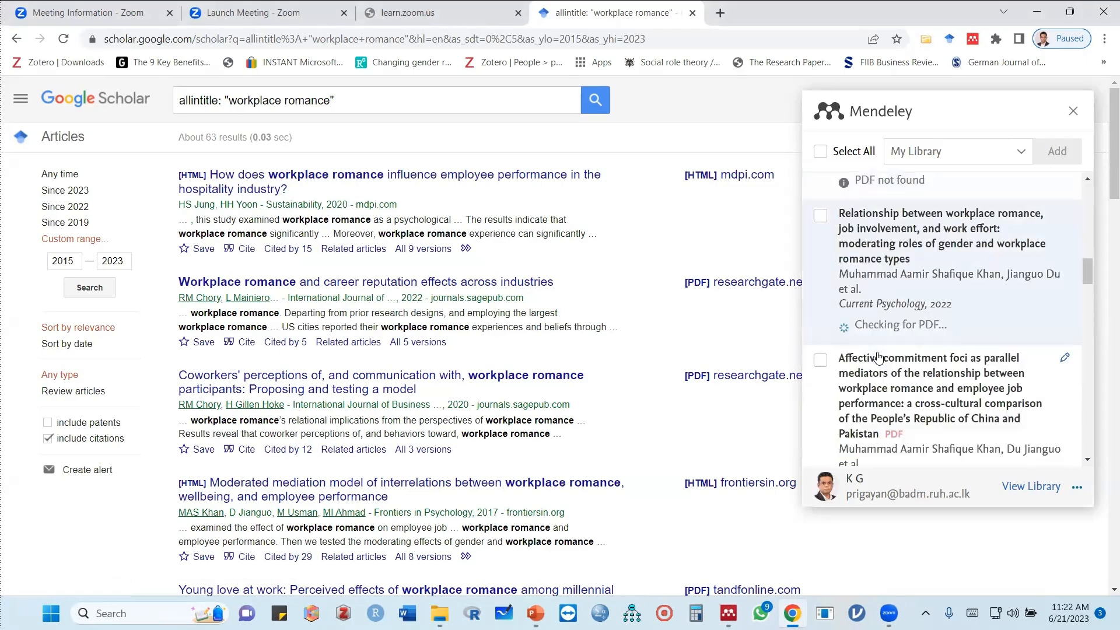
scroll(878, 357, "down", 7)
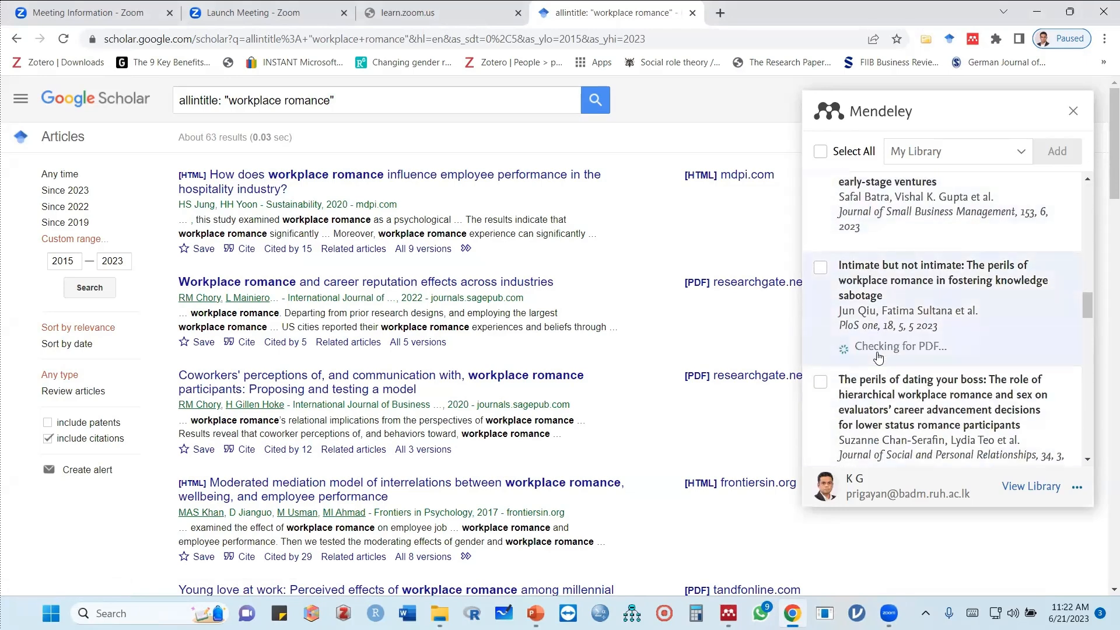
scroll(878, 357, "down", 1)
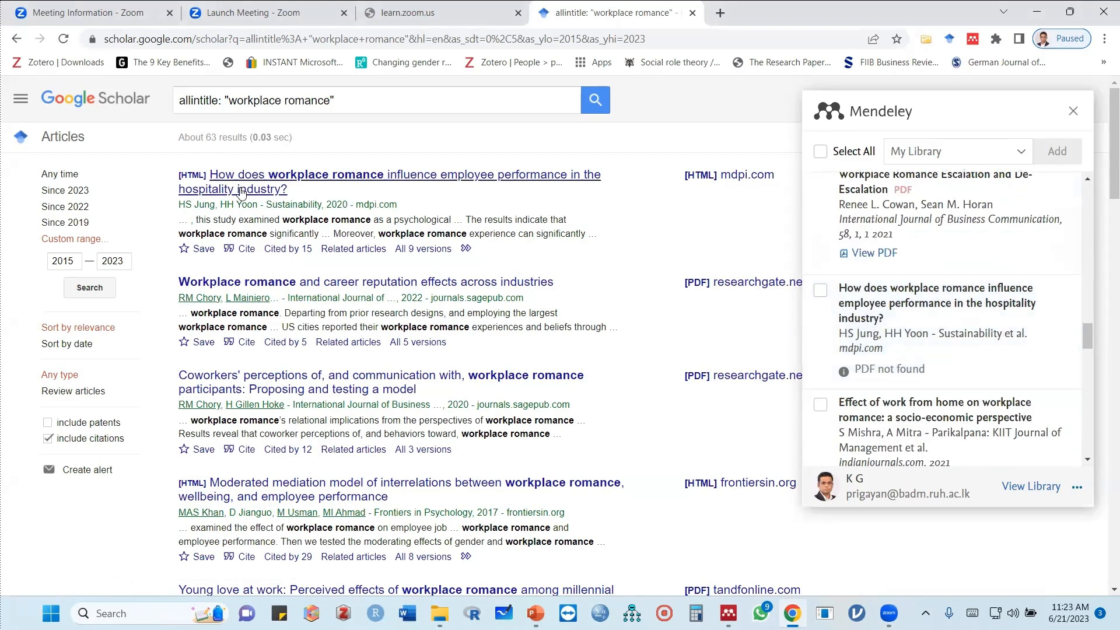
scroll(293, 275, "down", 3)
scroll(293, 276, "down", 18)
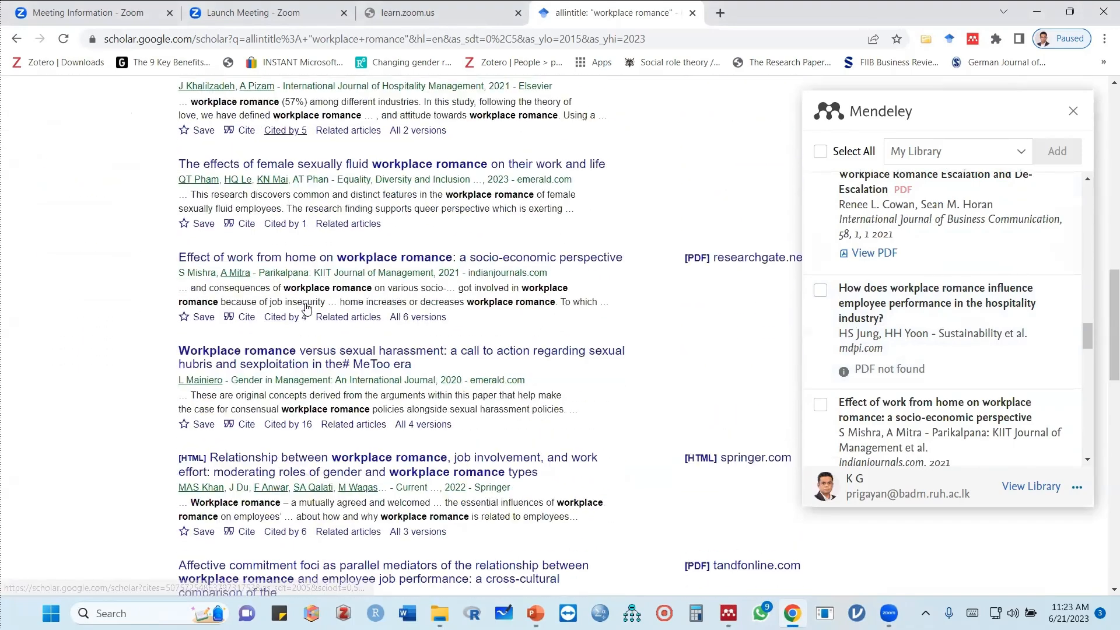
scroll(344, 342, "down", 8)
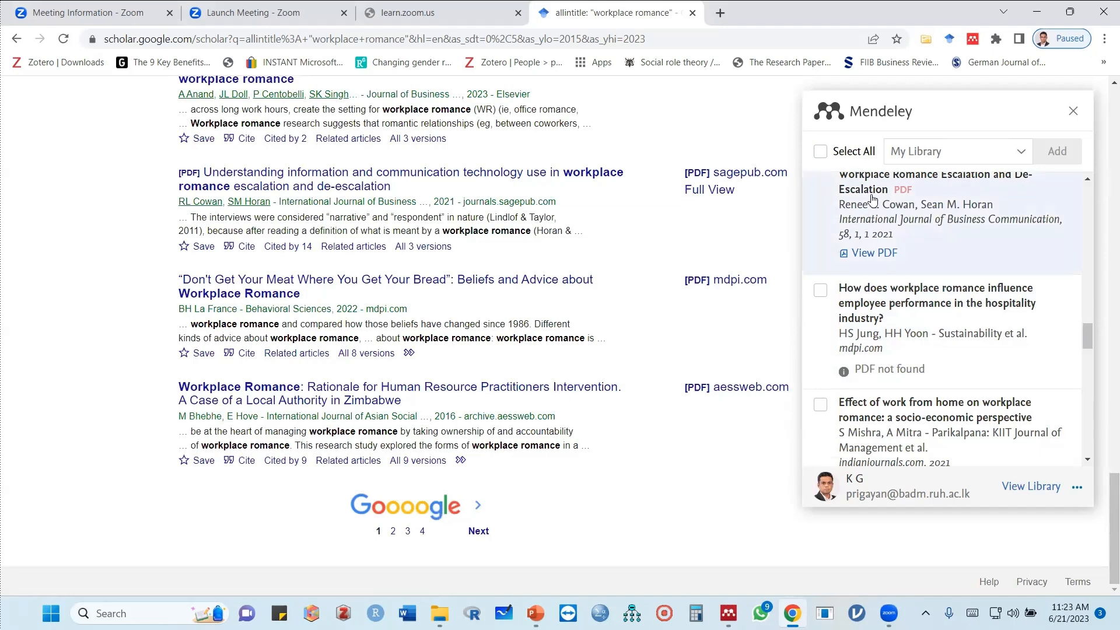
- Review the references detected by the importer, check the document list in Mendeley Desktop, and return to the Google Scholar results
scroll(875, 233, "up", 10)
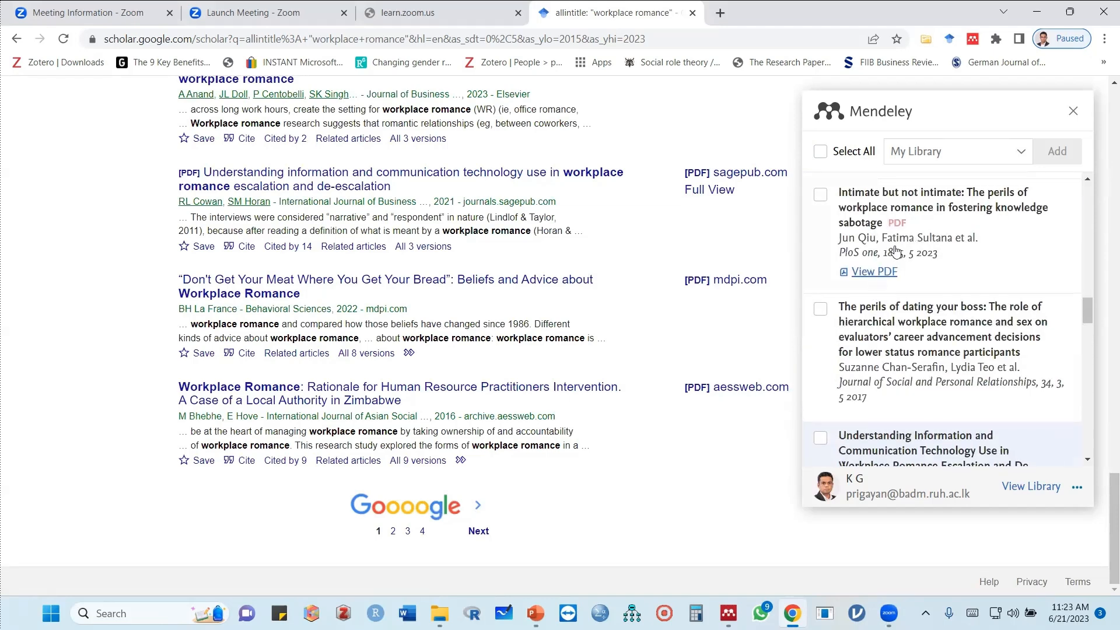
scroll(882, 251, "up", 10)
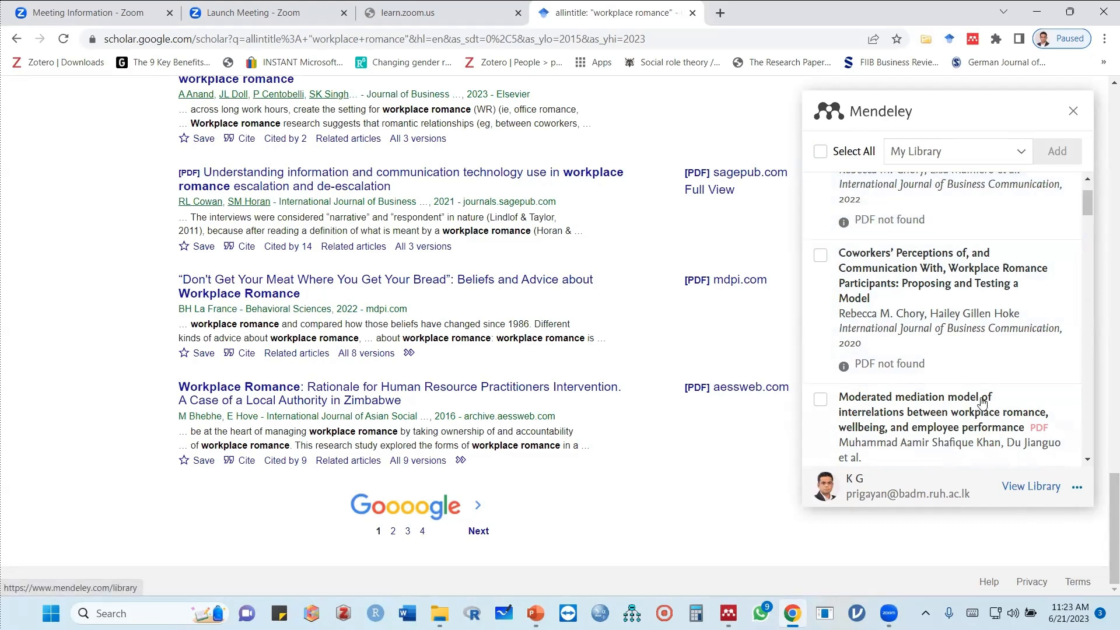
left_click(728, 613)
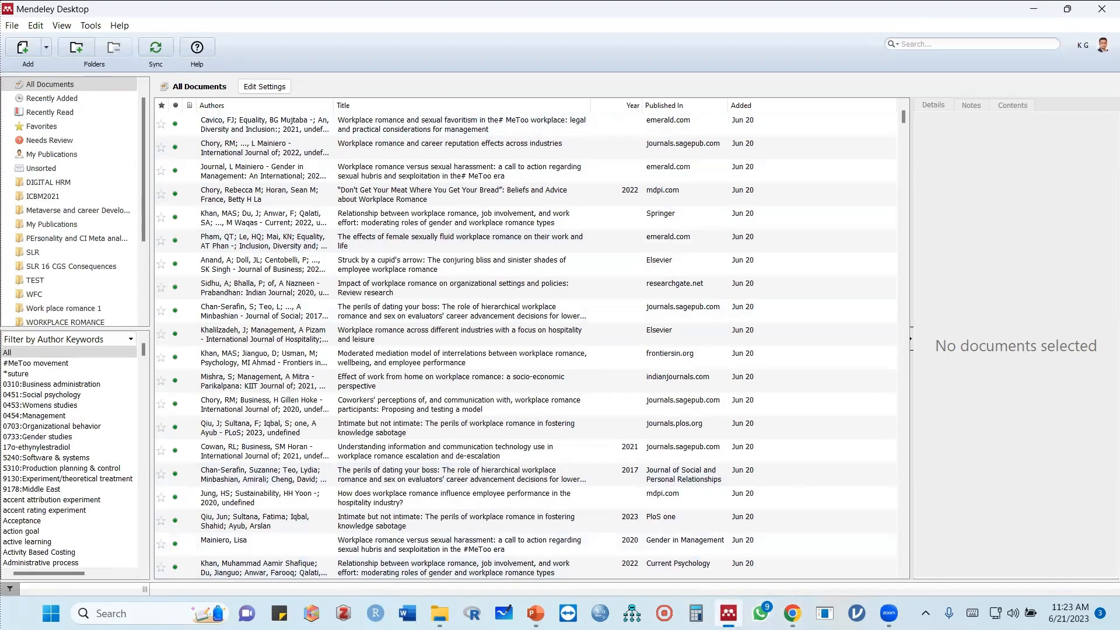
key("alt+Tab")
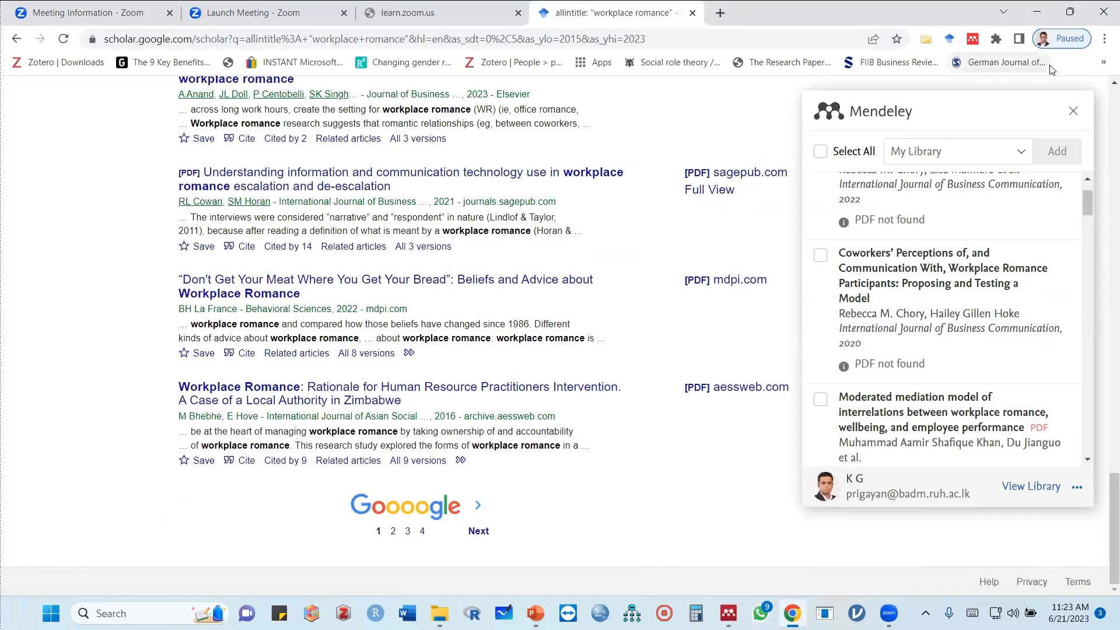
- Open the online Mendeley library from the importer and create a new collection named WR TEST 1
left_click(1023, 494)
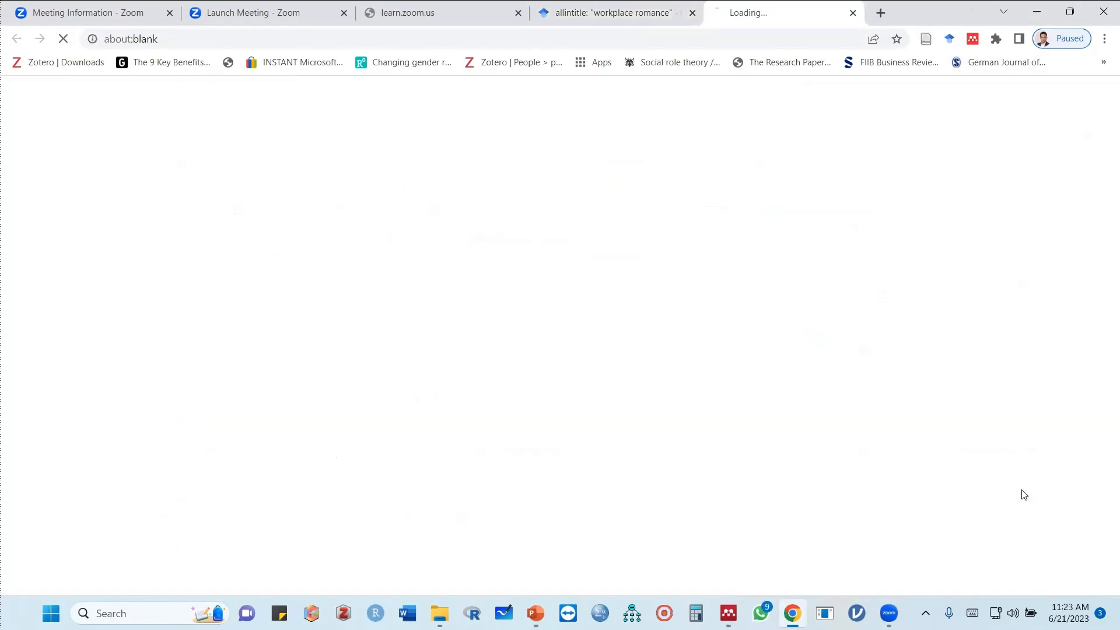
left_click(729, 613)
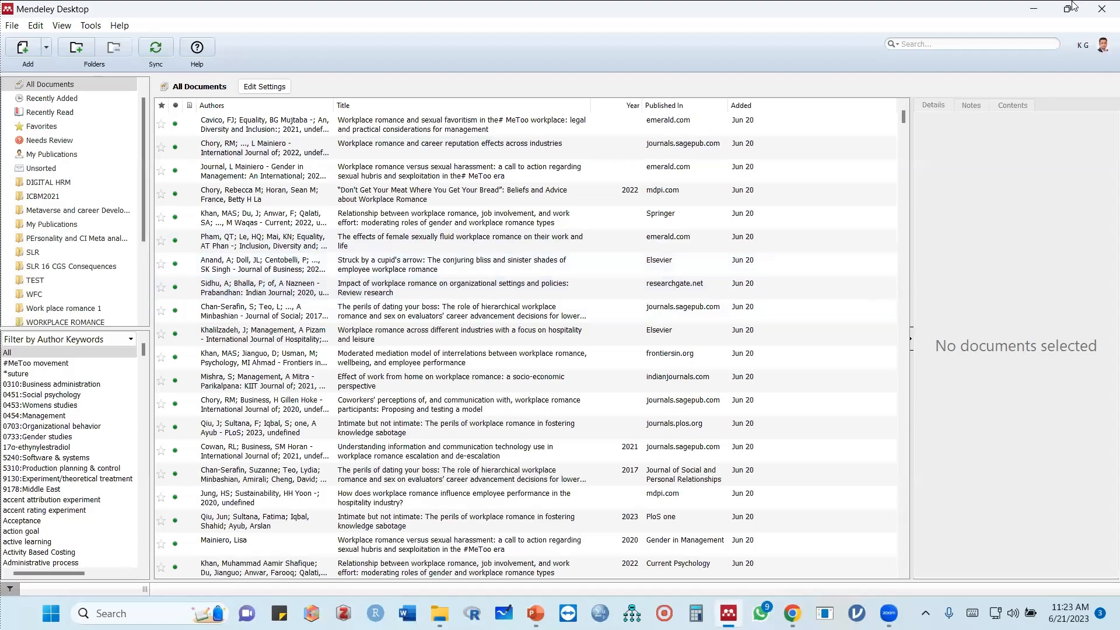
left_click(1049, 9)
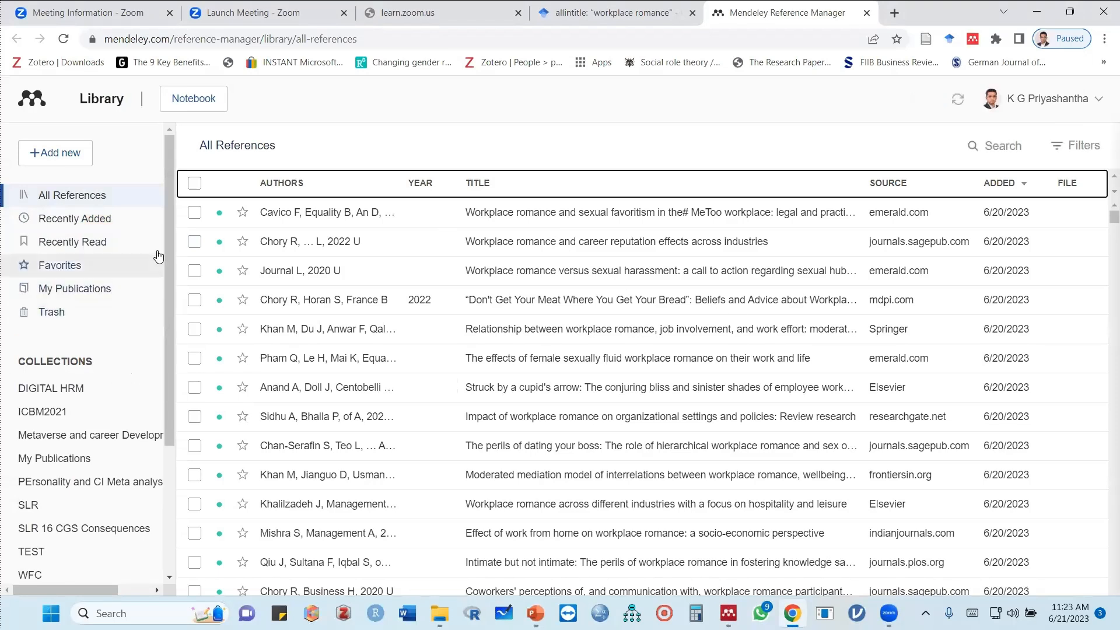
left_click_drag(173, 208, 169, 394)
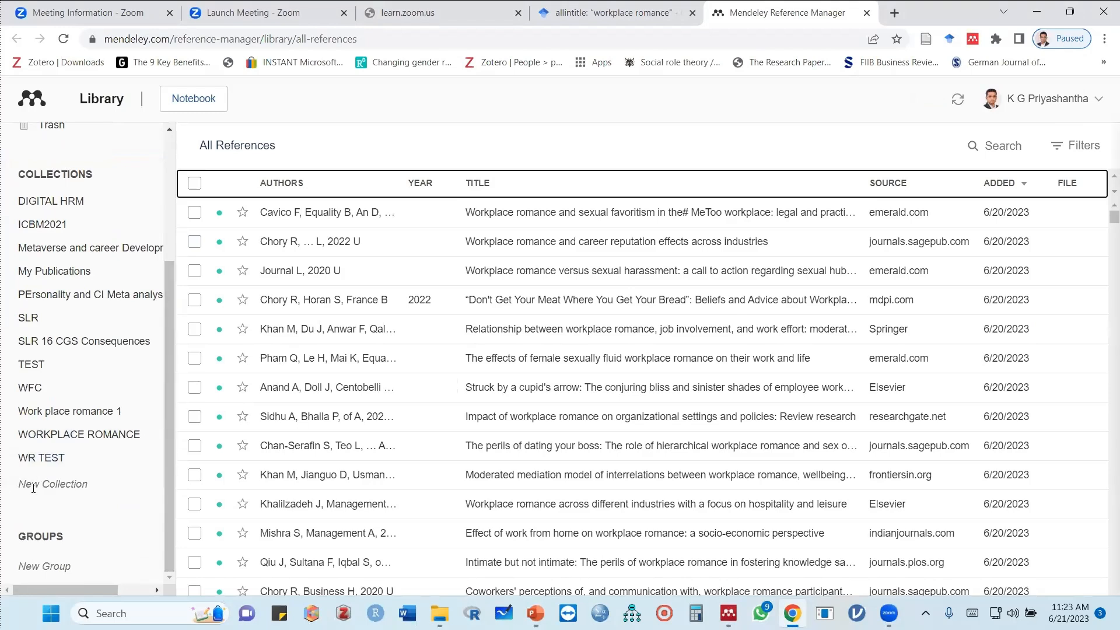
left_click(52, 485)
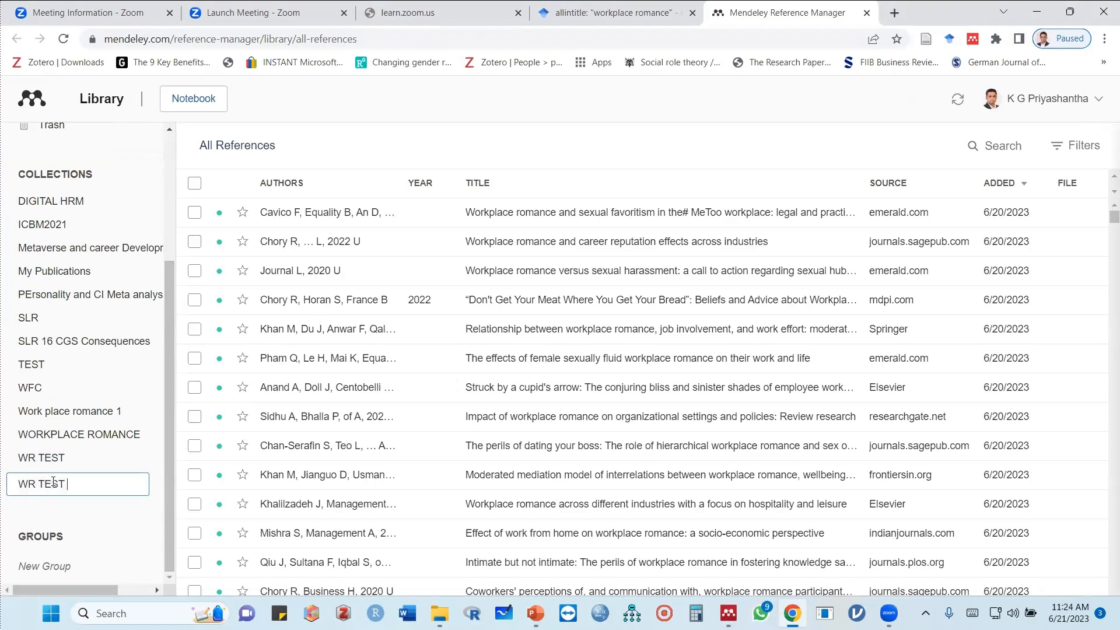
key("Return")
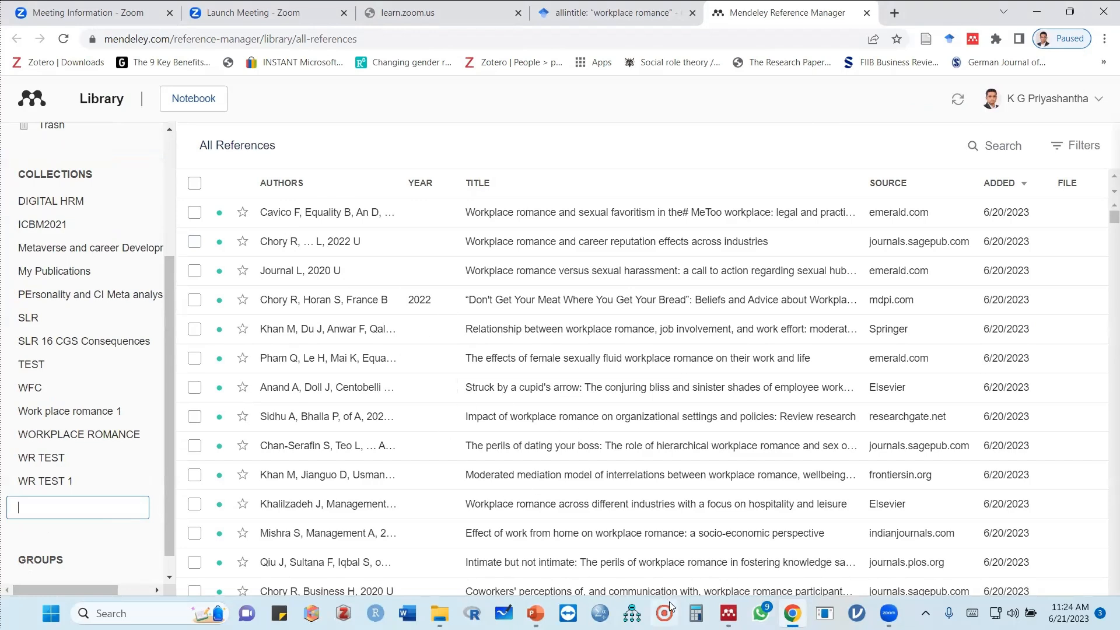
- Switch to Mendeley Desktop, create a folder named WR TEST 1, and sync the library before and after creating it
left_click(729, 613)
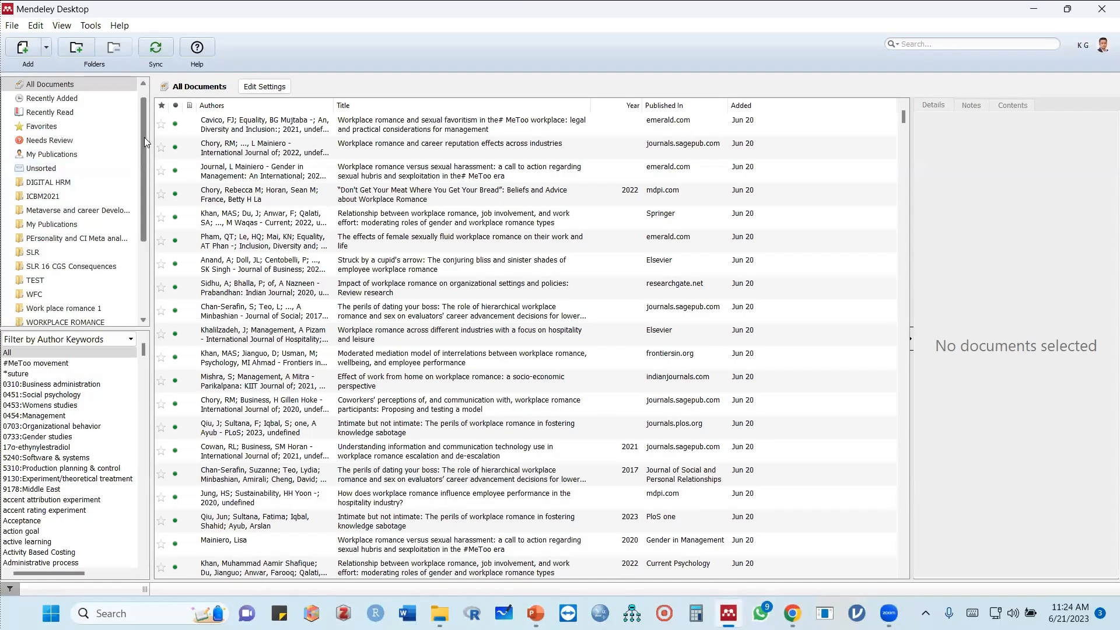
left_click_drag(146, 140, 145, 253)
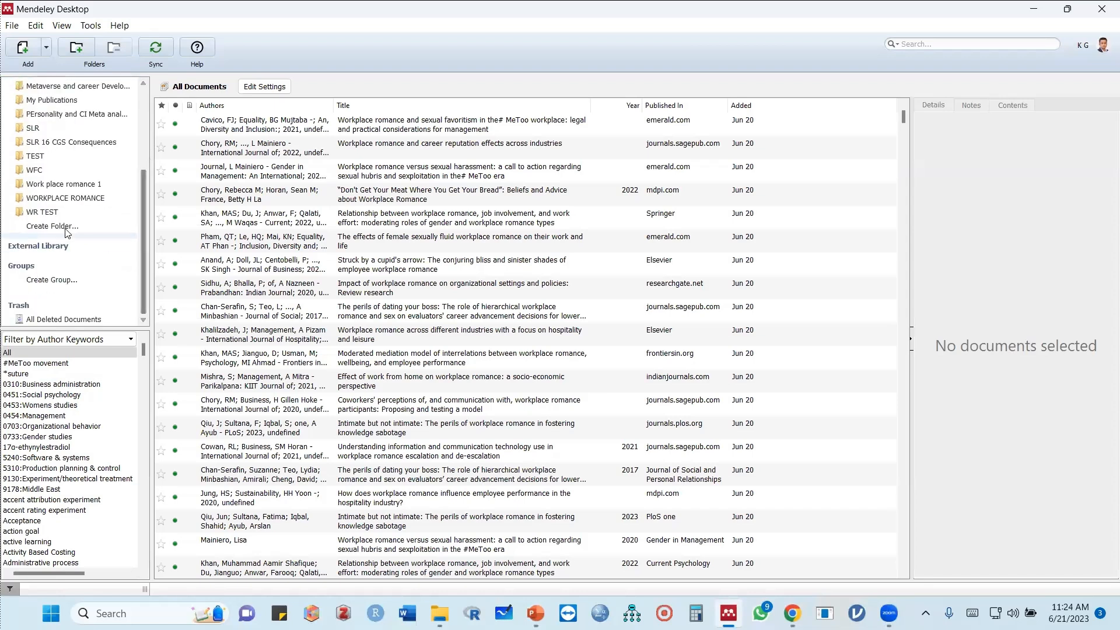
left_click(155, 52)
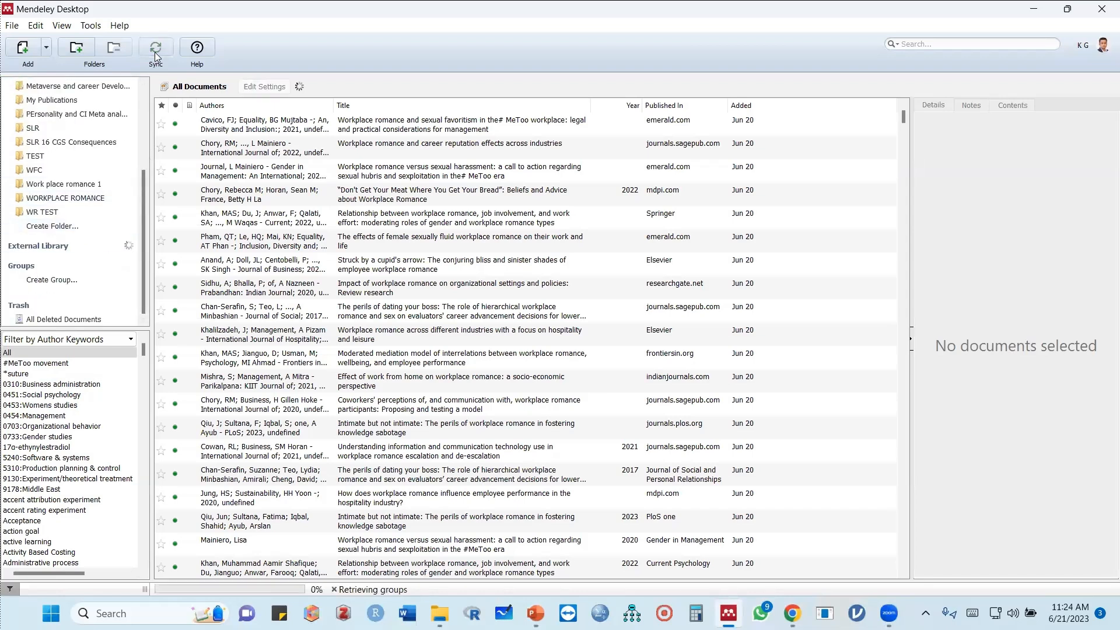
left_click(51, 214)
left_click(52, 224)
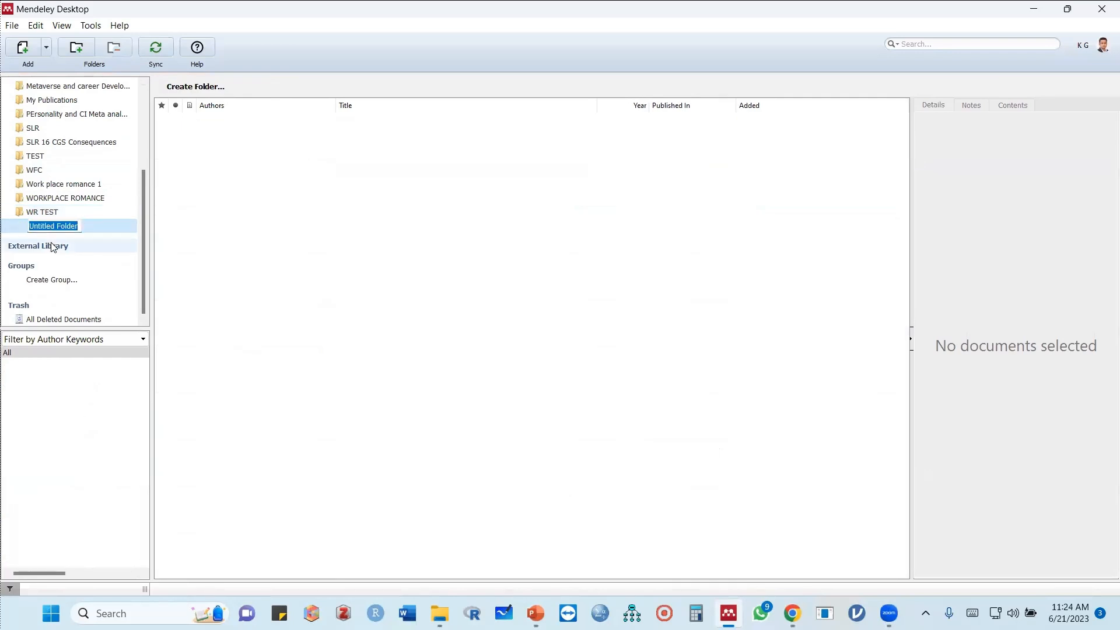
type("WR TEST 1")
key("Return")
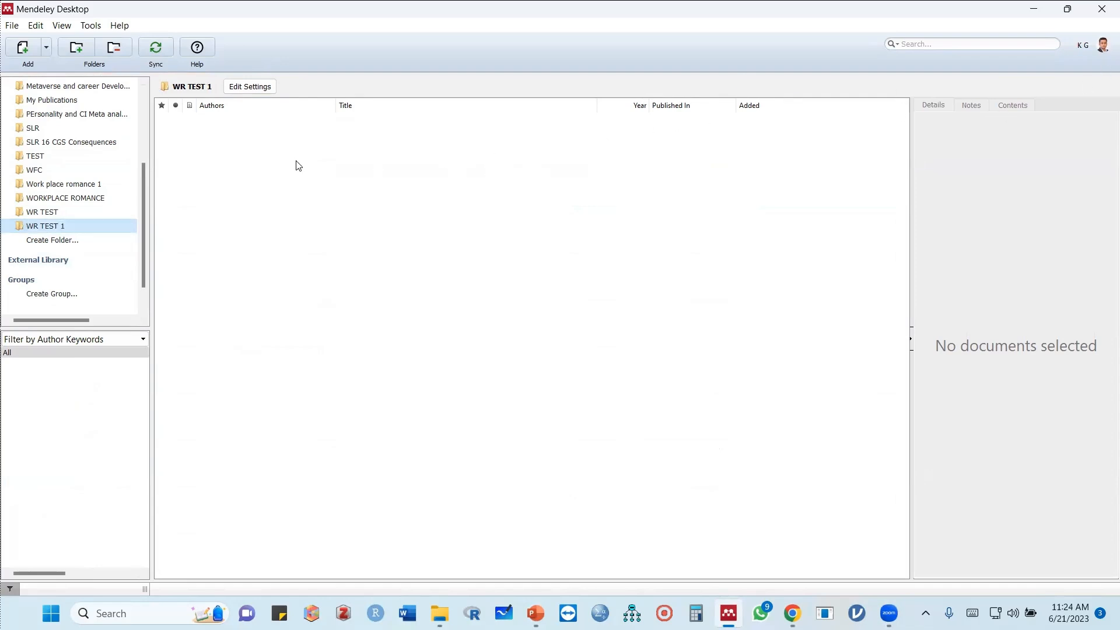
left_click(158, 53)
mouse_move(729, 614)
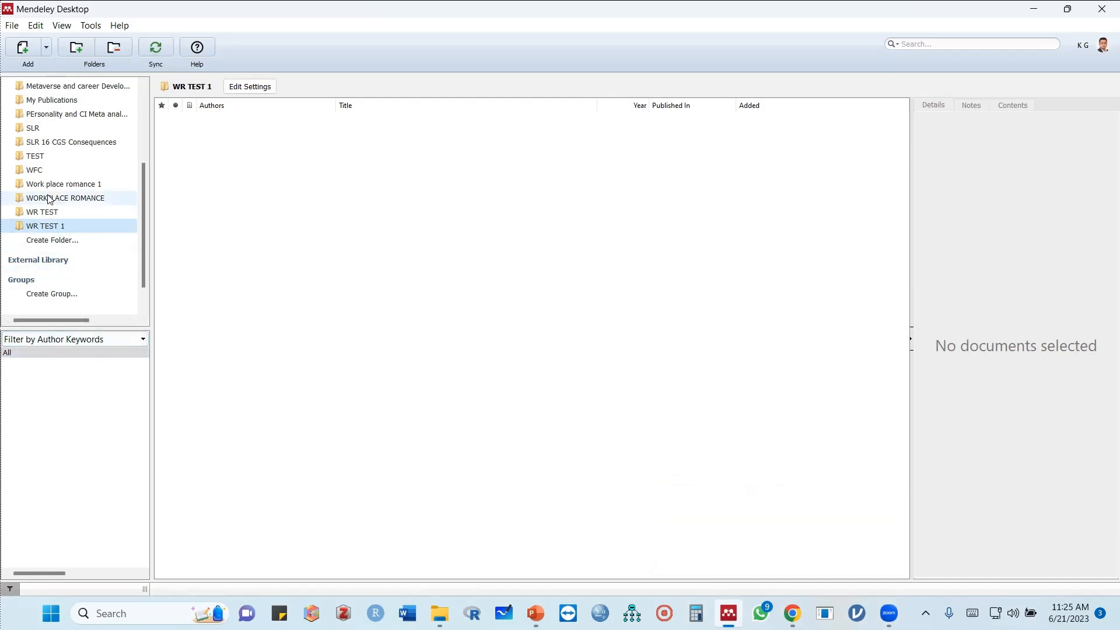
- View the External Library, dismiss its read-only notice, and reopen the WR TEST 1 folder
scroll(47, 233, "down", 1)
left_click(41, 233)
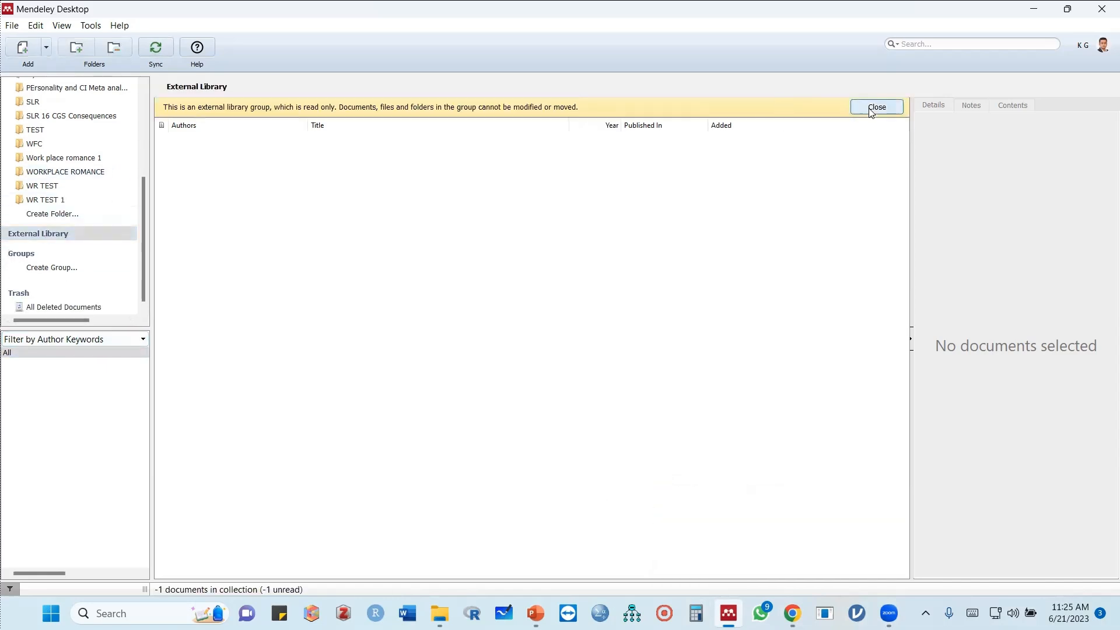
left_click(872, 108)
left_click(46, 201)
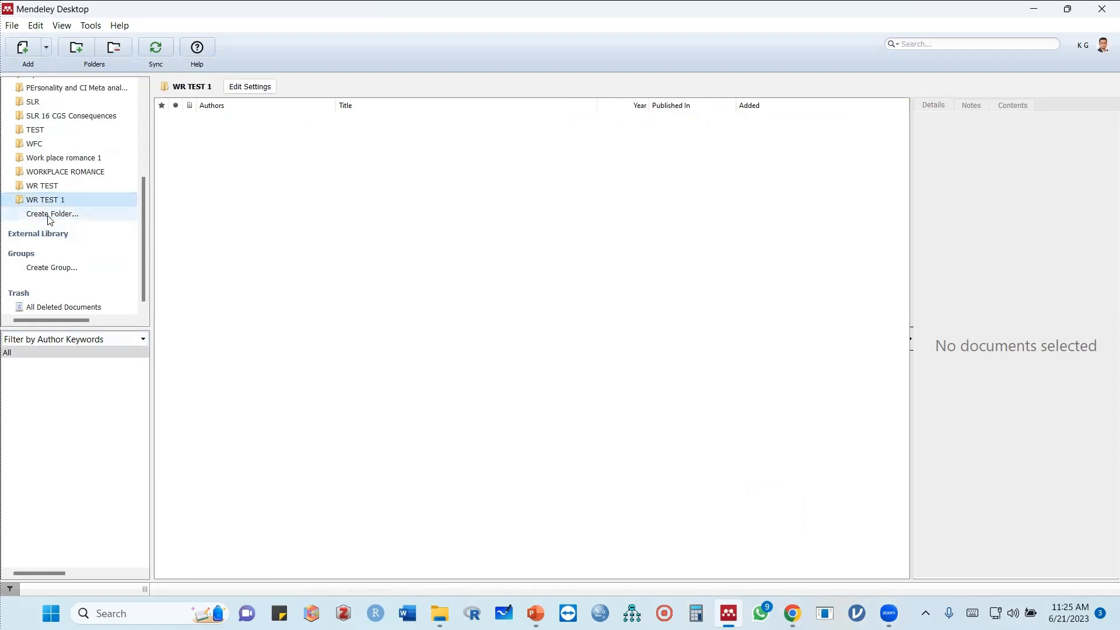
- Return to the online Mendeley library, delete the lower duplicate WR TEST 1 collection, and open the remaining one
left_click(1038, 10)
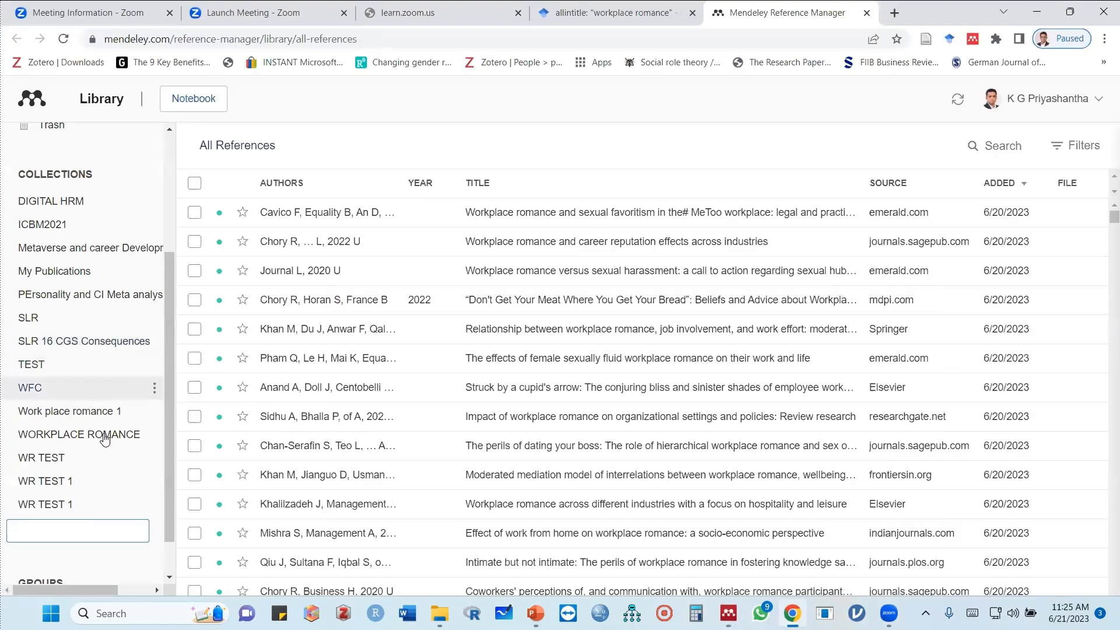
scroll(88, 379, "down", 2)
left_click(61, 456)
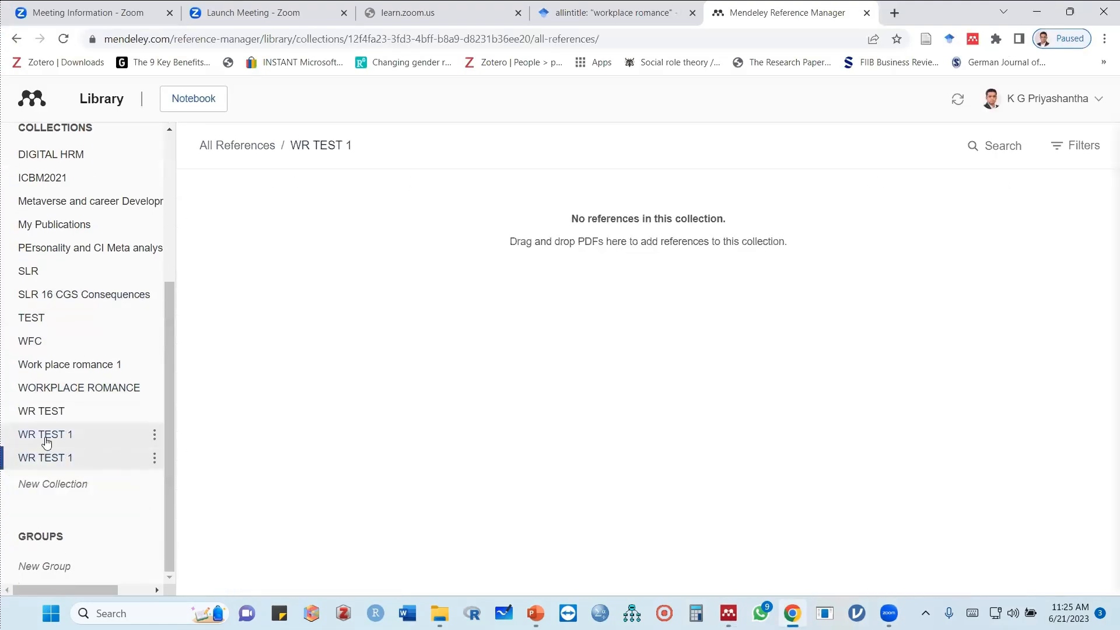
left_click(155, 458)
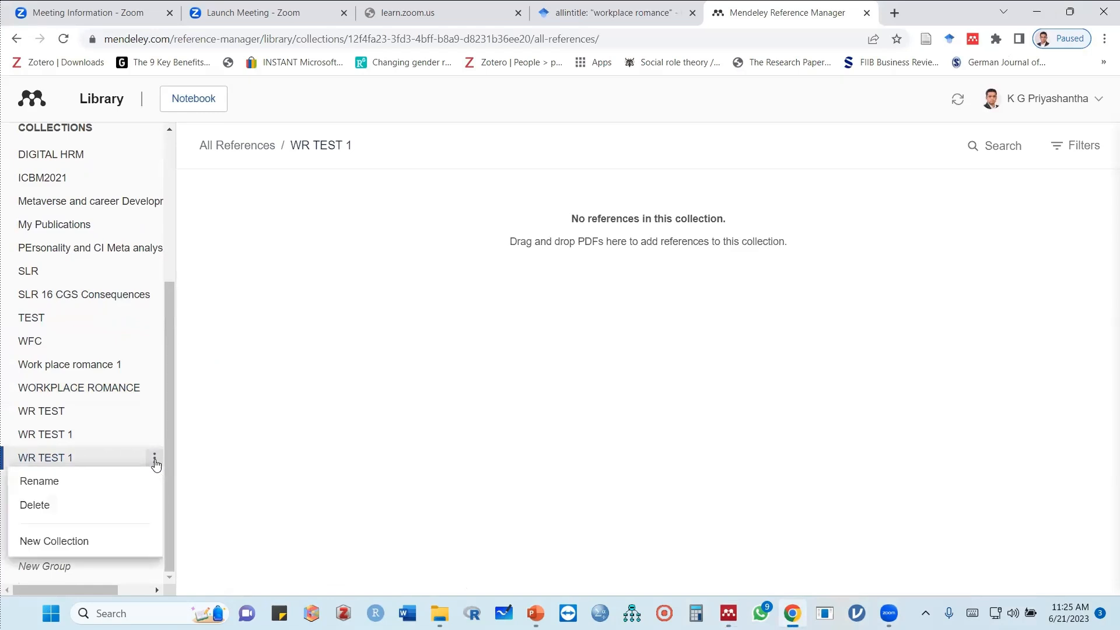
left_click(63, 503)
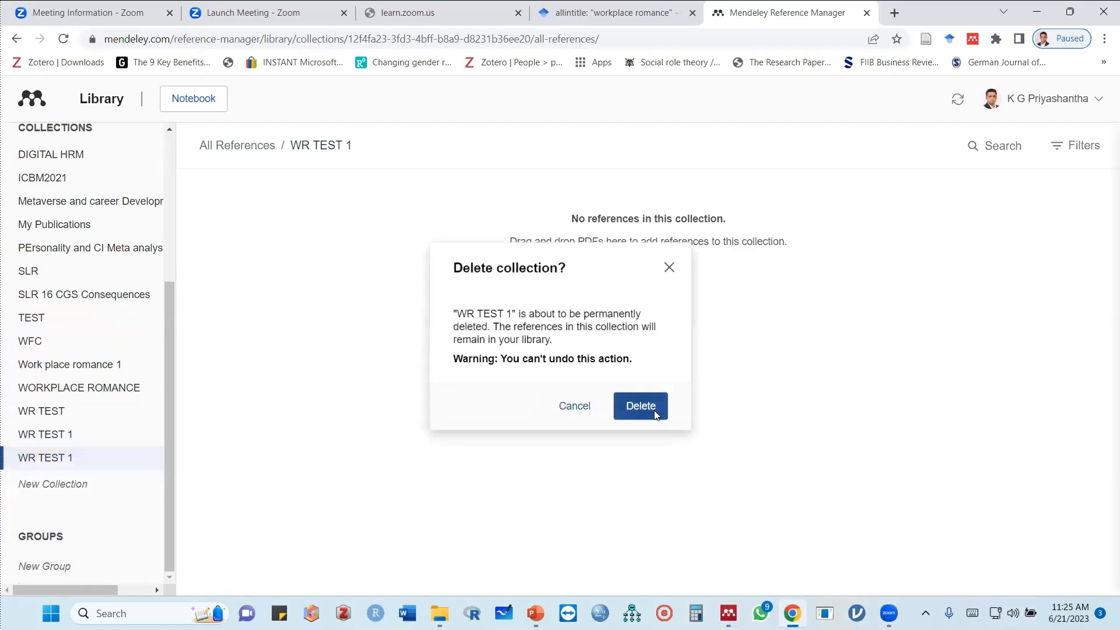
left_click(654, 411)
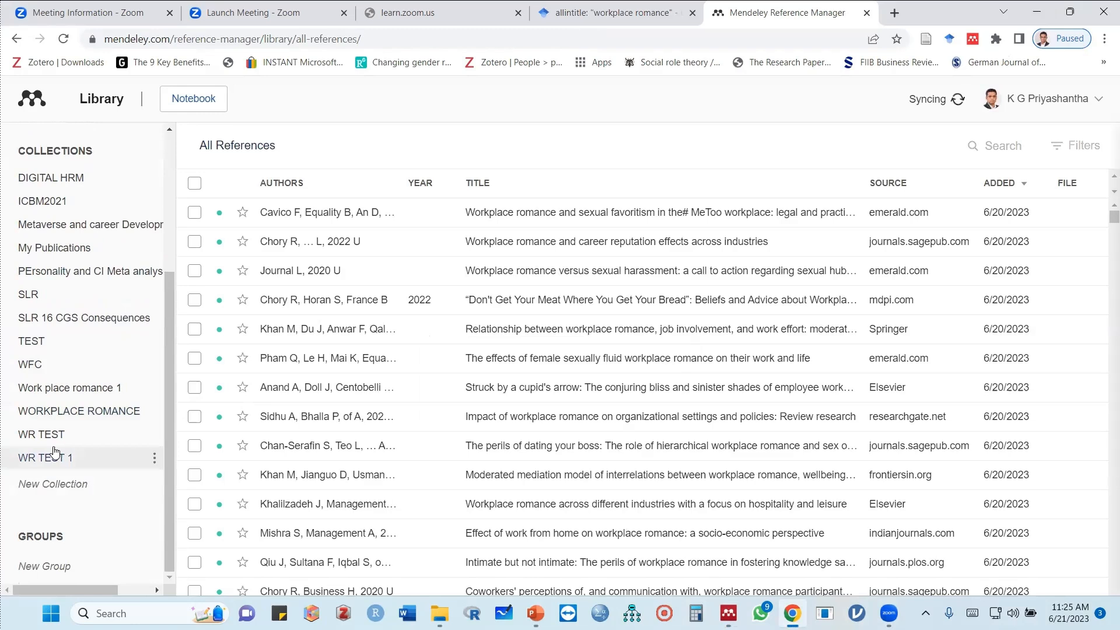
left_click(53, 454)
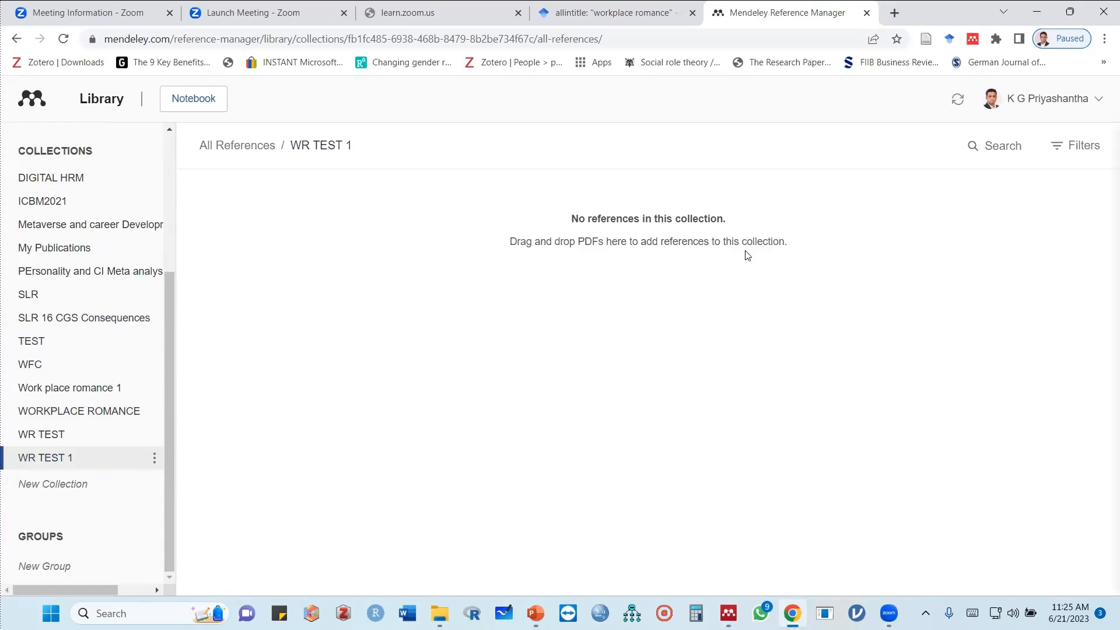
- Go back to the Google Scholar results, look for WR TEST 1 among the importer's destination collections, and close the importer
left_click(671, 14)
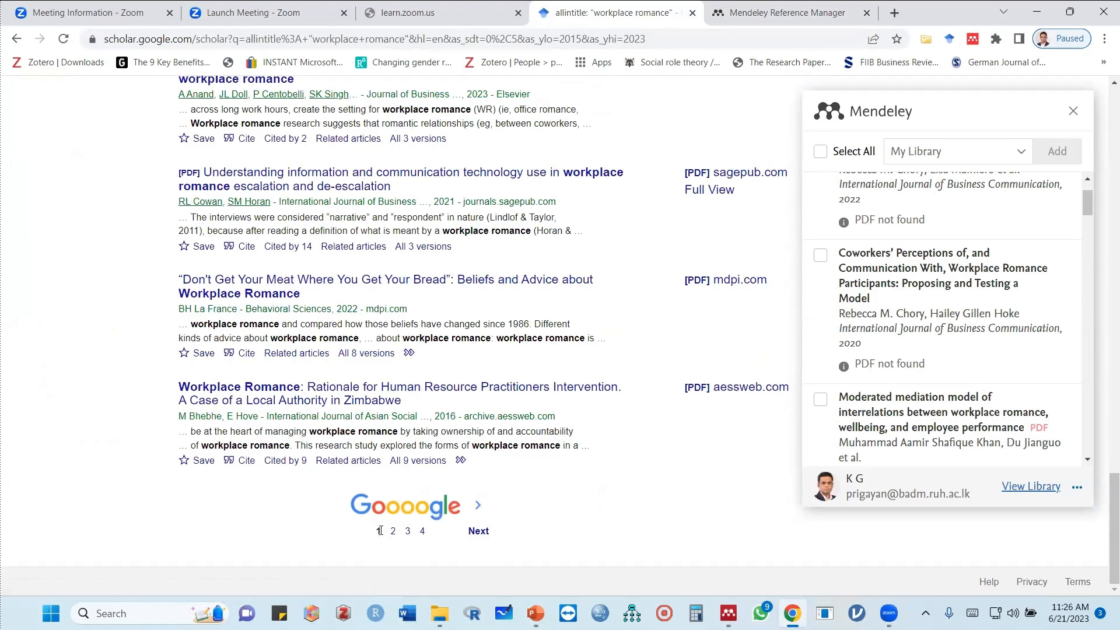
scroll(409, 273, "up", 15)
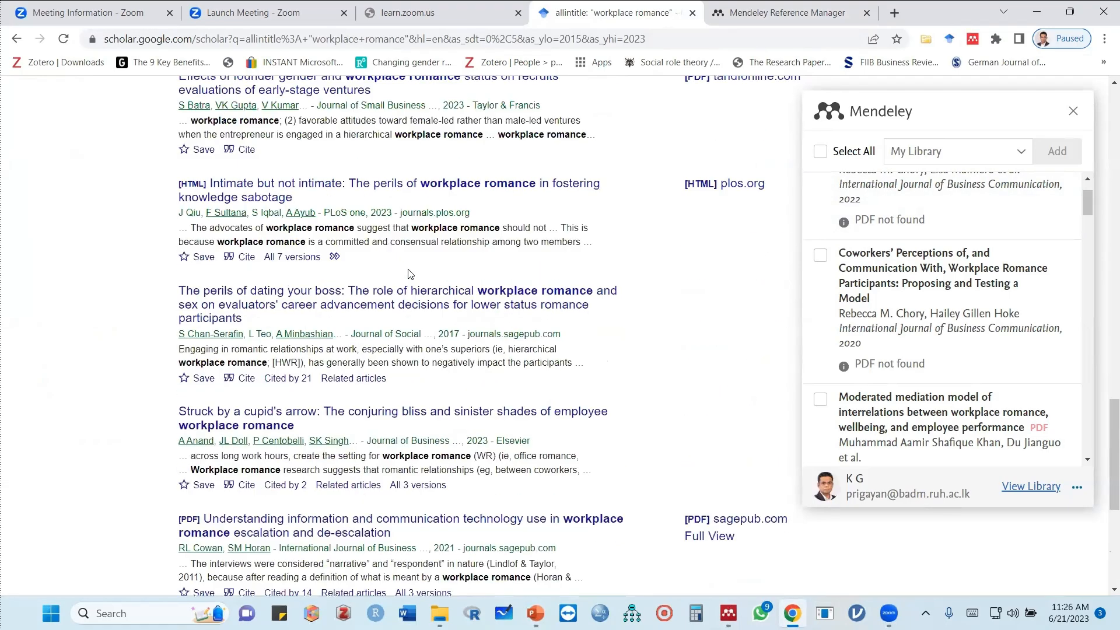
scroll(409, 273, "up", 10)
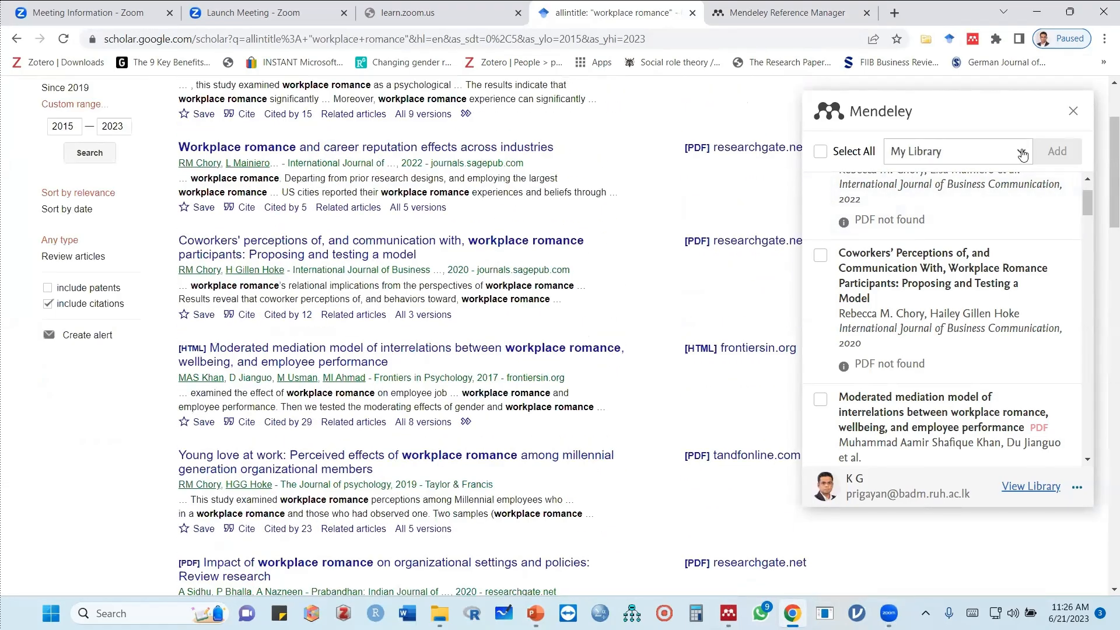
left_click(1027, 154)
scroll(926, 274, "down", 5)
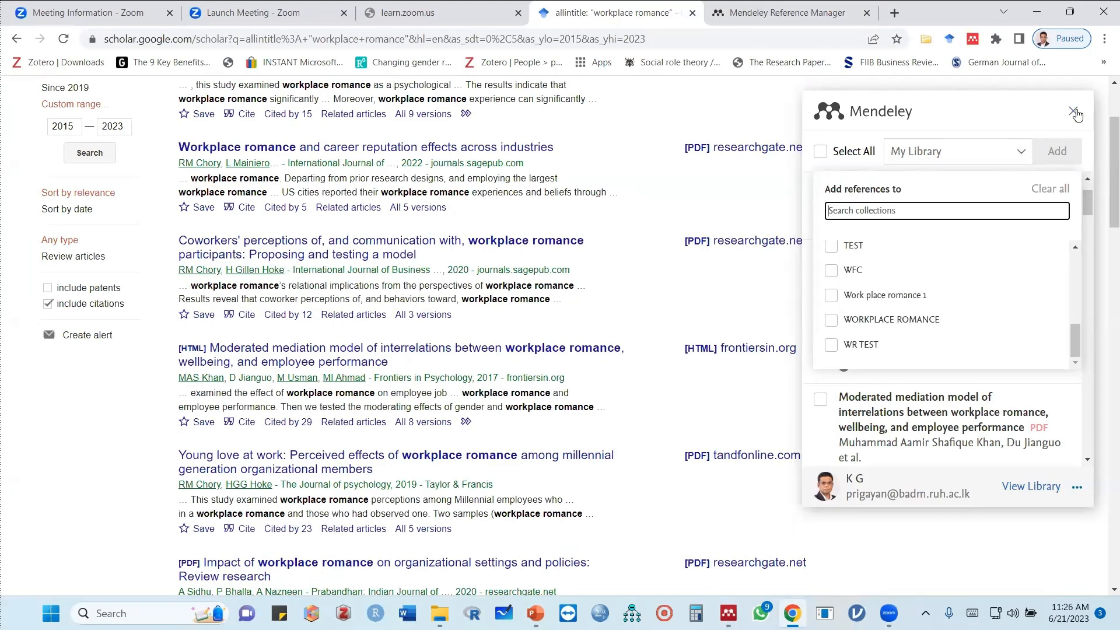
left_click(1073, 116)
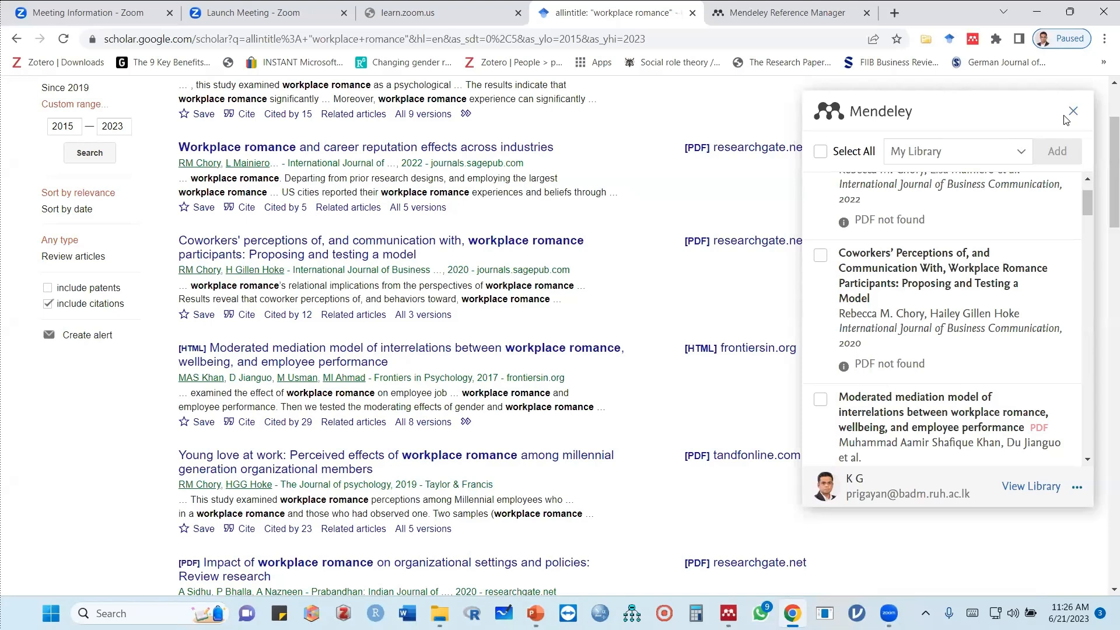
- Reload the Google Scholar results, reopen the Mendeley importer, and look for WR TEST 1 among its destination collections
left_click(65, 38)
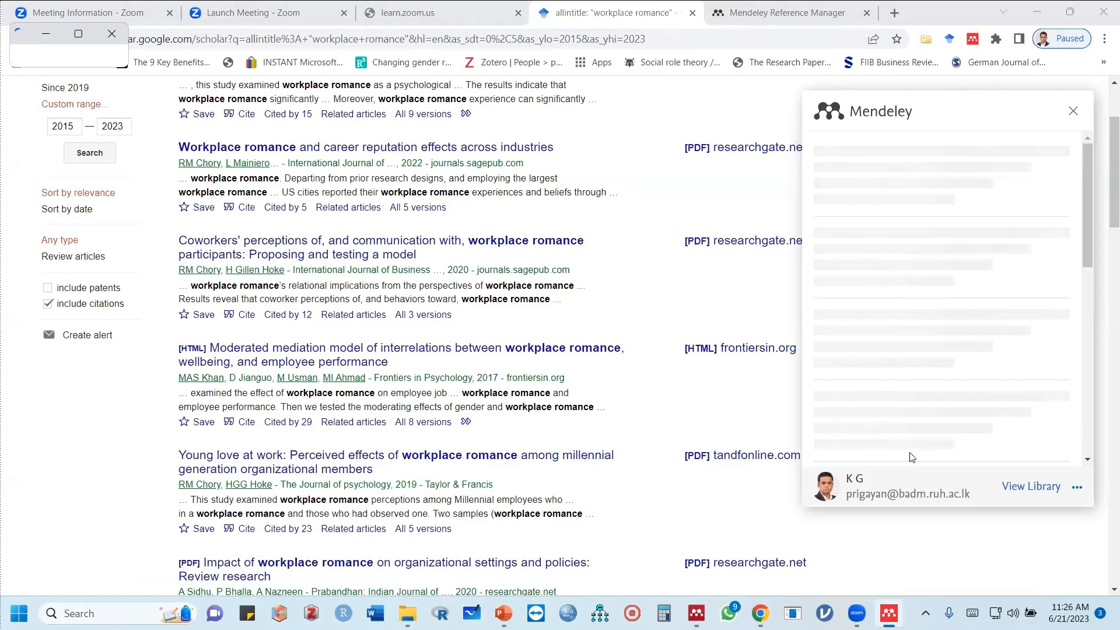
left_click(1020, 155)
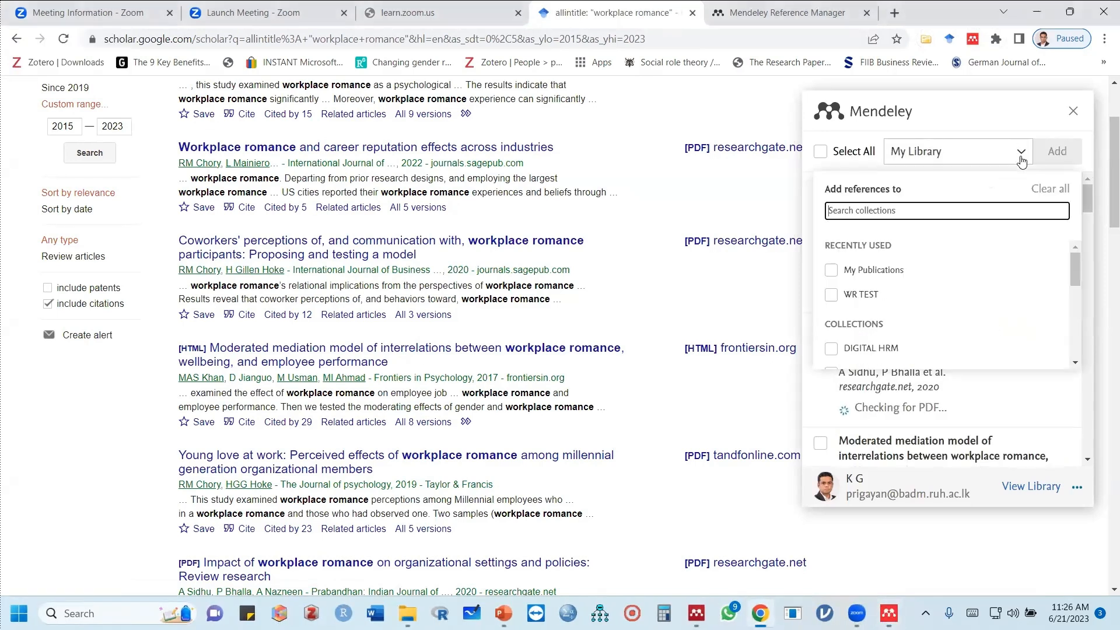
scroll(870, 246, "down", 3)
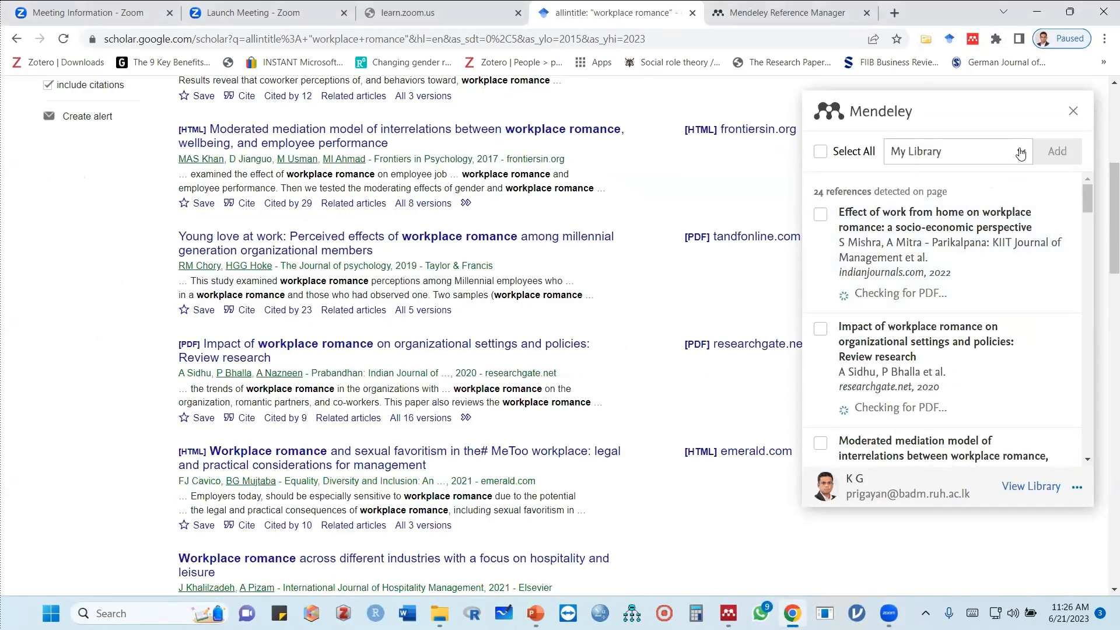
left_click(1020, 154)
scroll(893, 298, "down", 5)
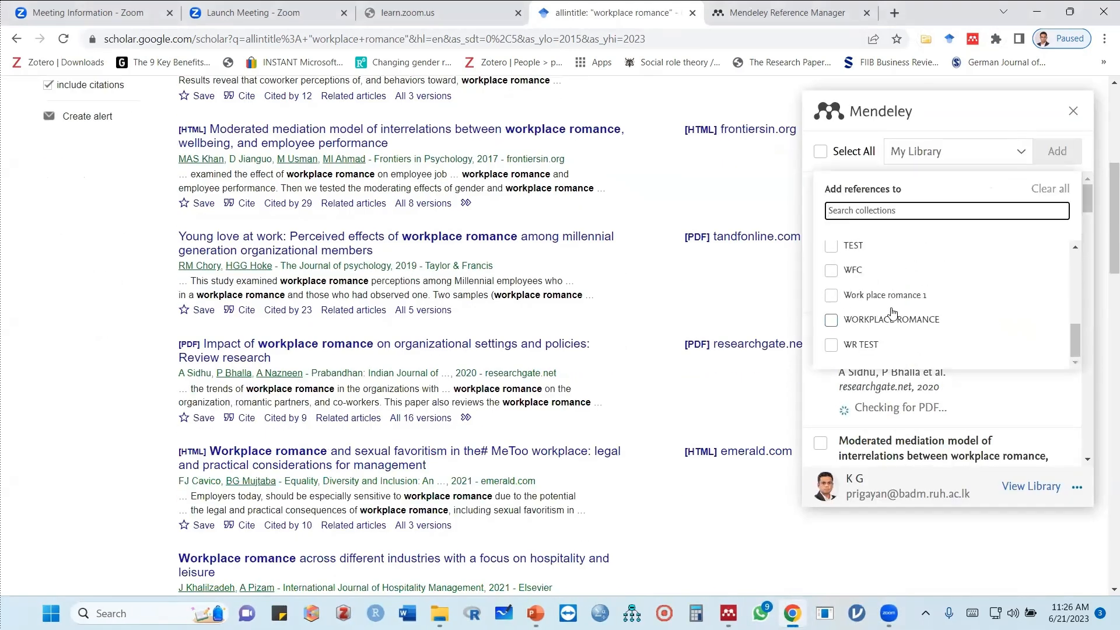
scroll(871, 350, "down", 4)
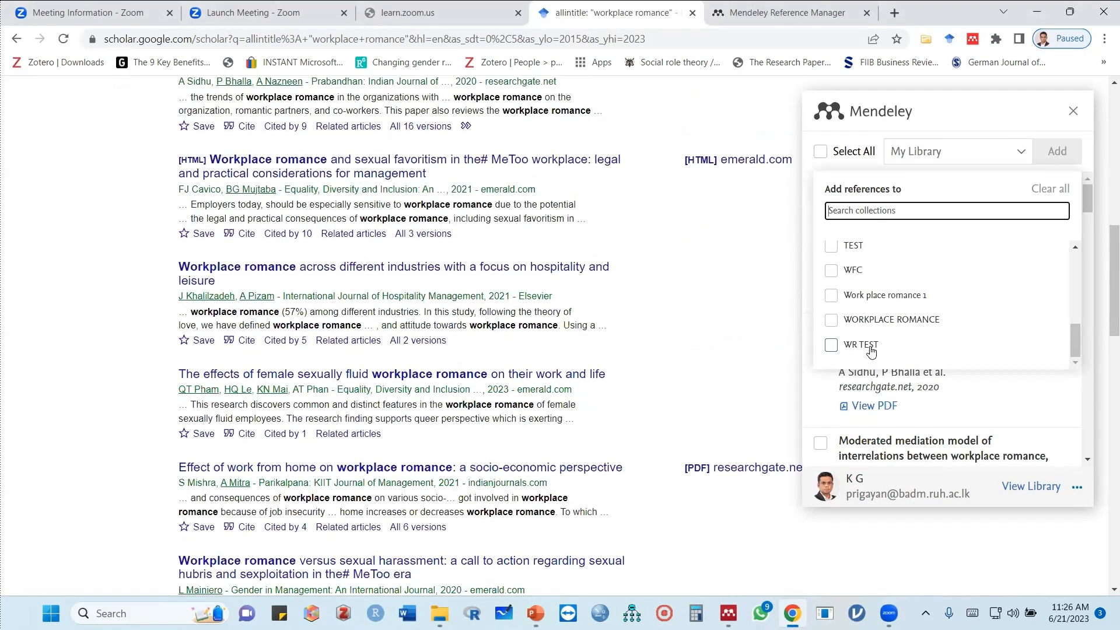
scroll(871, 349, "up", 3)
scroll(875, 345, "down", 2)
scroll(876, 344, "down", 1)
scroll(952, 345, "up", 10)
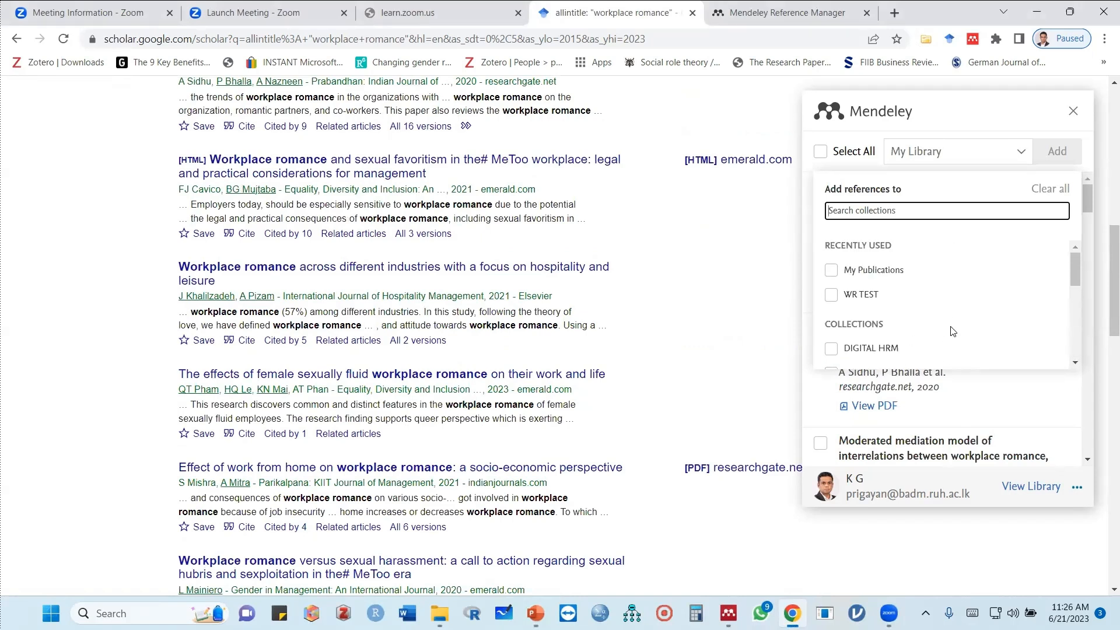
scroll(953, 331, "down", 10)
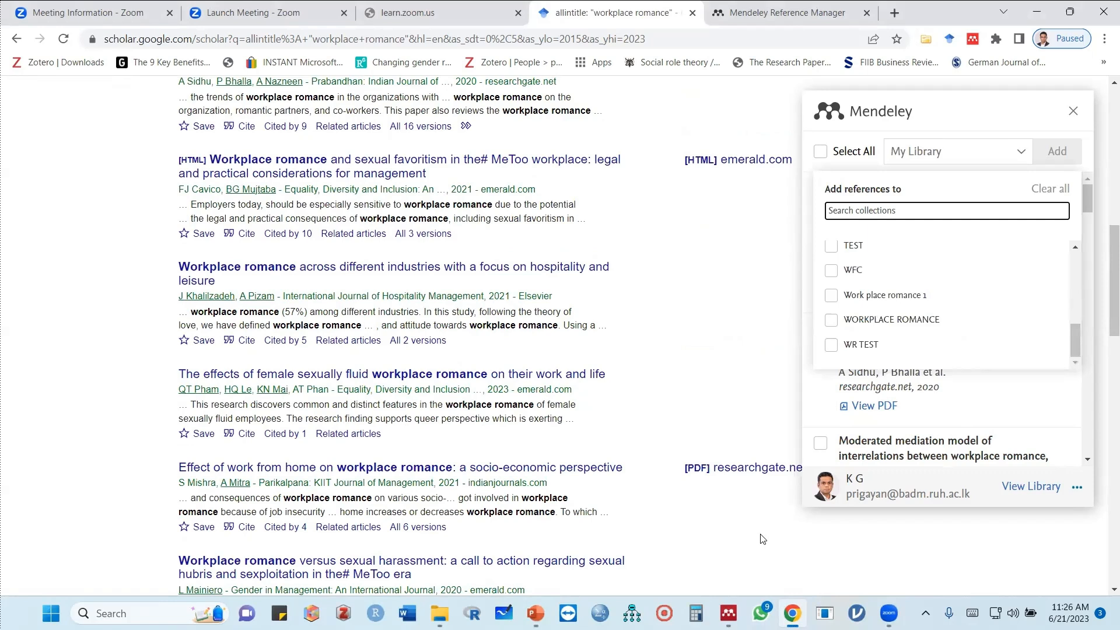
- Check the sync status of the online Mendeley library, return to Google Scholar, recheck the importer's collections, and close the importer
mouse_move(729, 613)
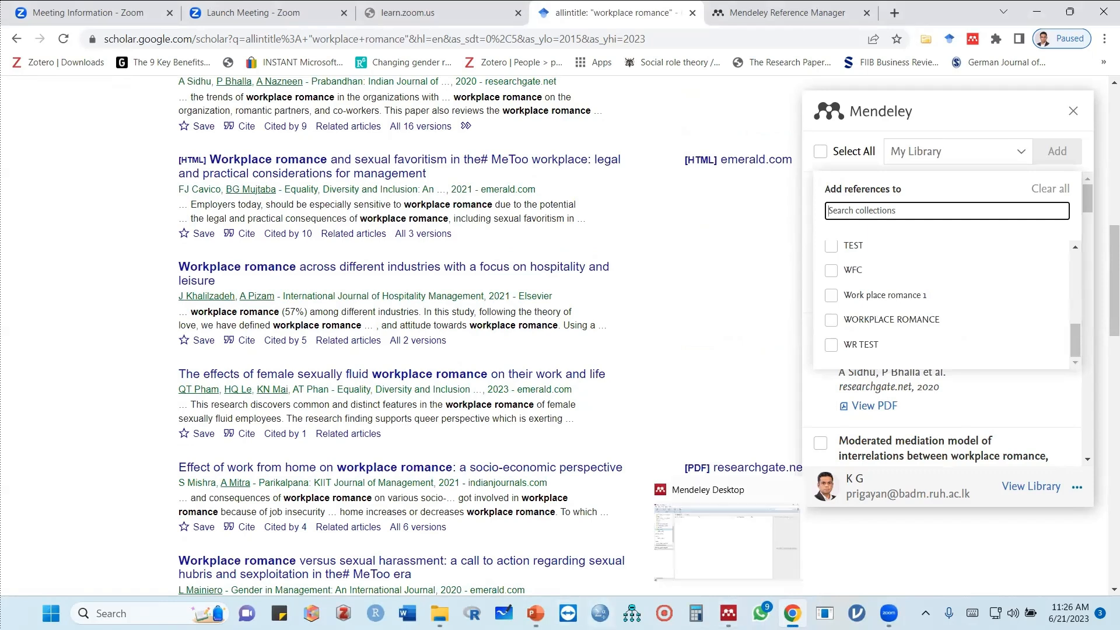
left_click(762, 23)
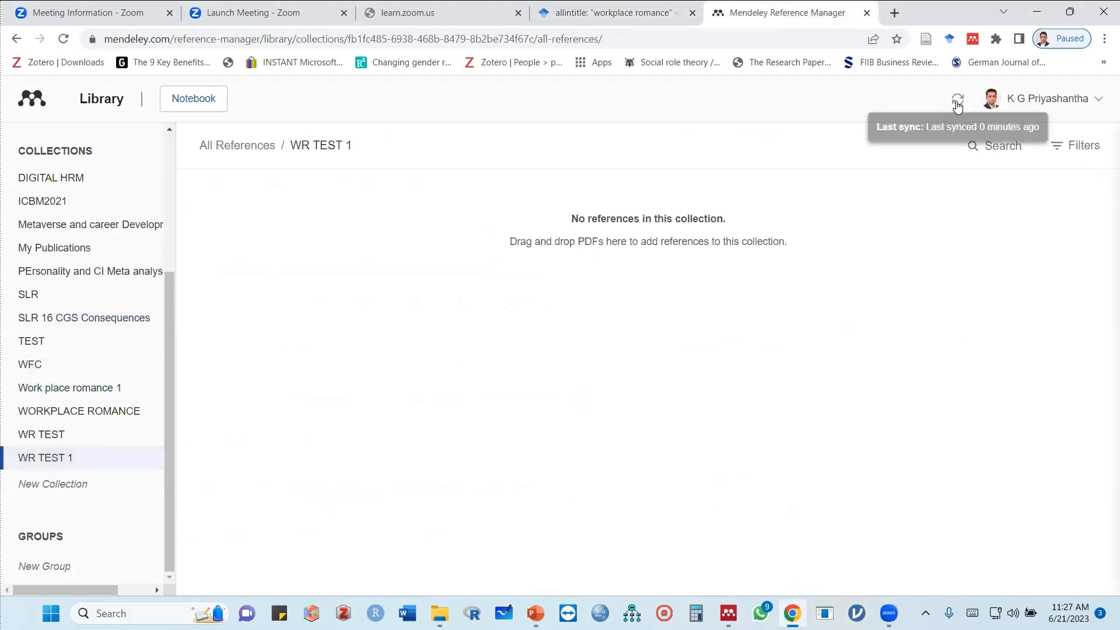
left_click(607, 12)
scroll(1013, 184, "down", 7)
scroll(992, 315, "up", 6)
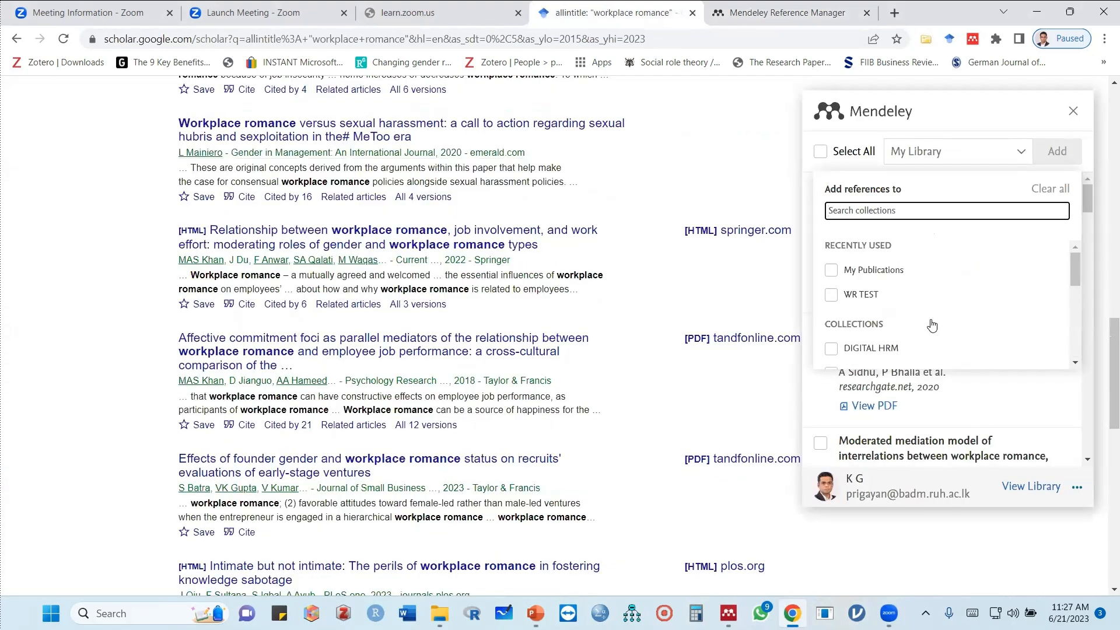
left_click(1070, 116)
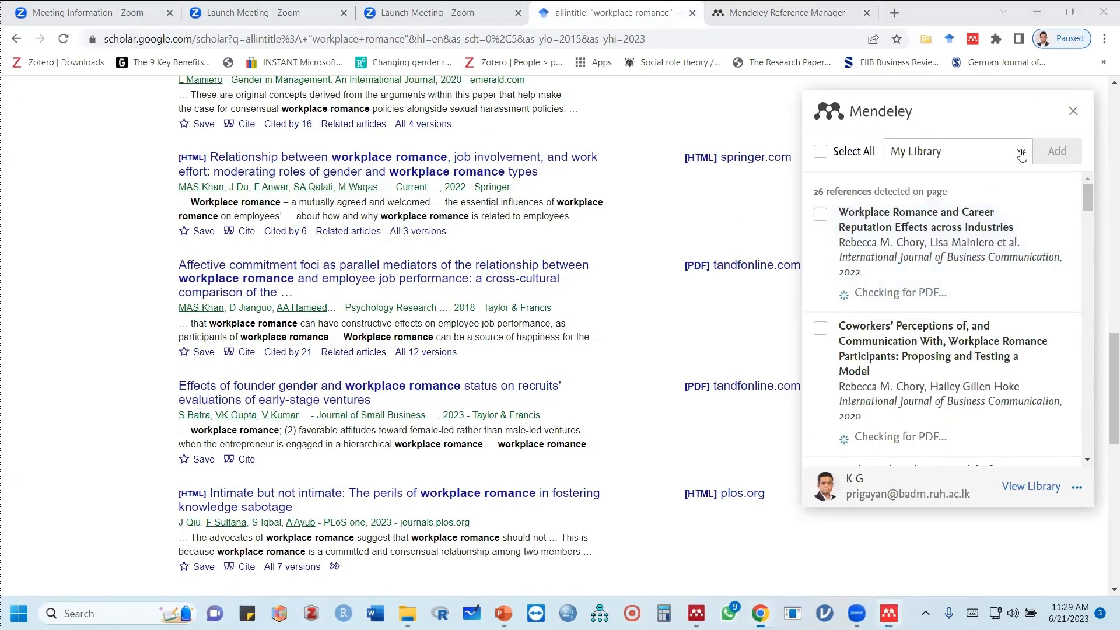
- Set WR TEST 1 as the destination collection in the Mendeley importer on the Google Scholar results
left_click(1021, 153)
scroll(937, 260, "down", 5)
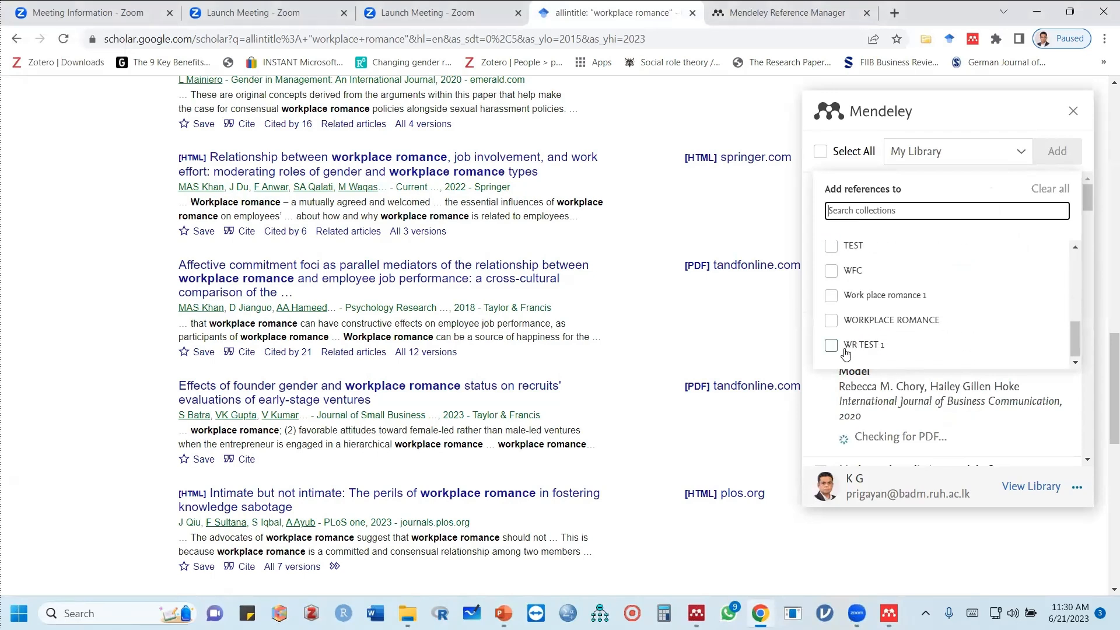
left_click(846, 353)
left_click(1027, 160)
scroll(894, 288, "down", 5)
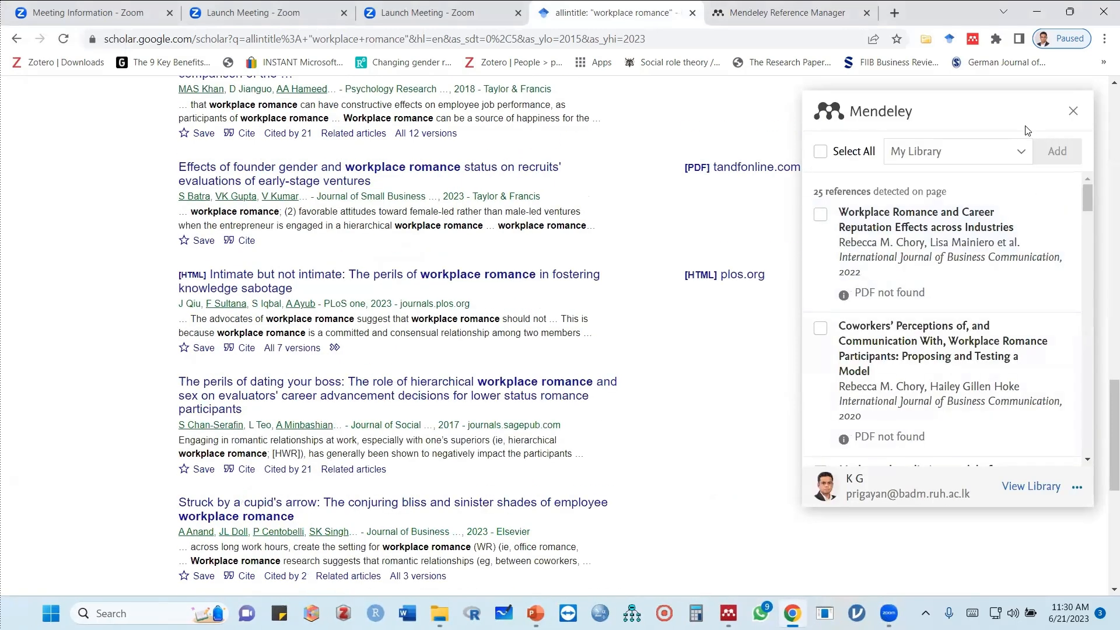
left_click(1026, 152)
scroll(893, 289, "down", 5)
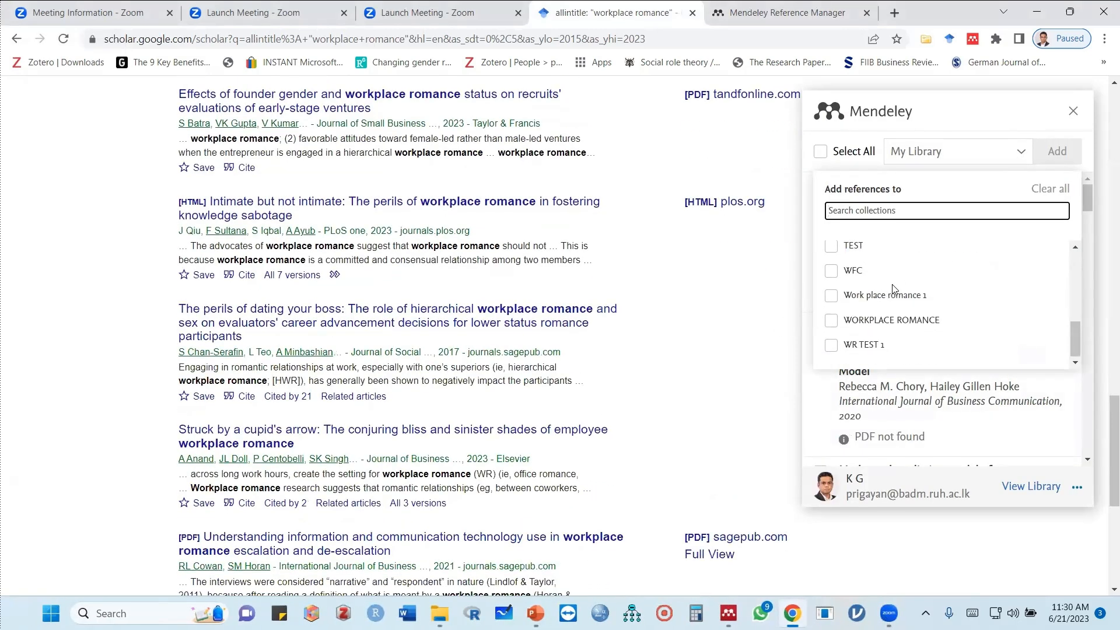
left_click(831, 346)
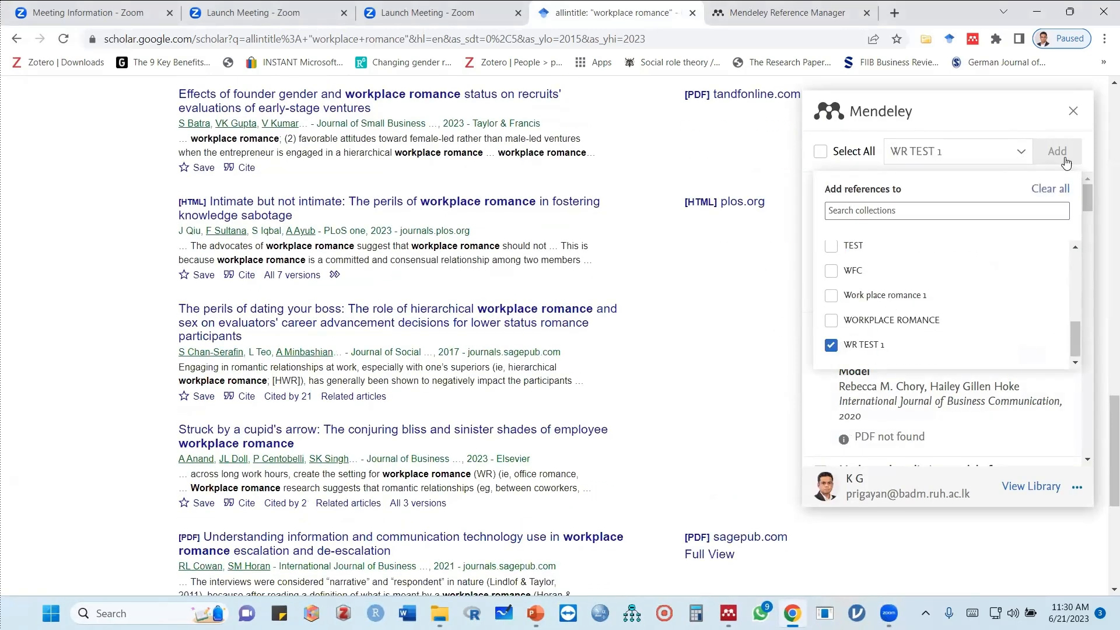
- Select all references detected on the page and add them to the WR TEST 1 collection
scroll(880, 305, "up", 10)
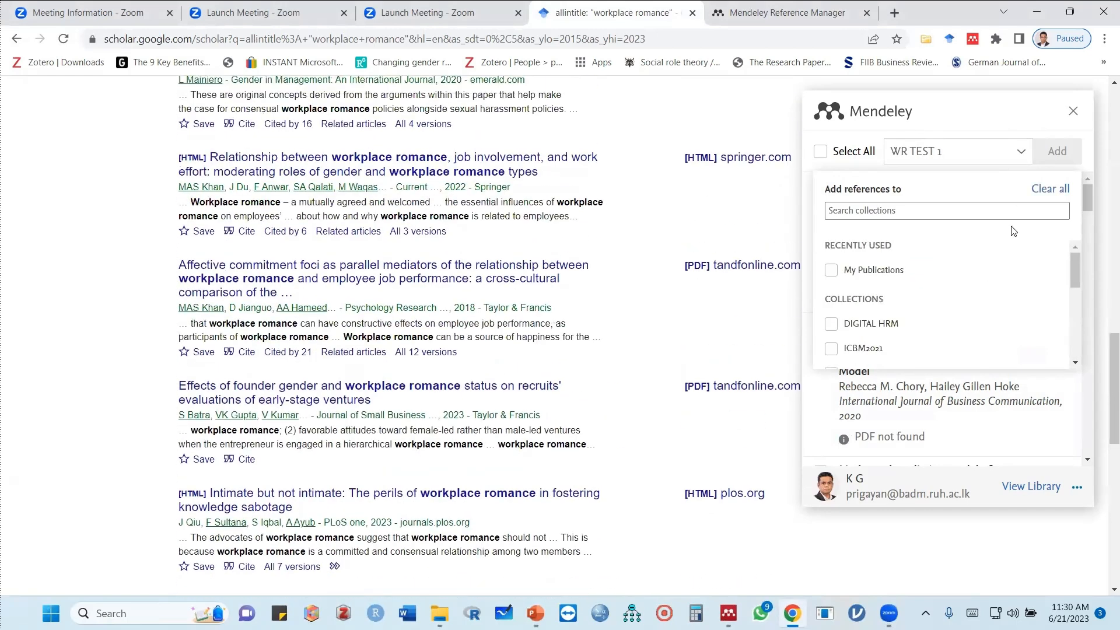
left_click(820, 153)
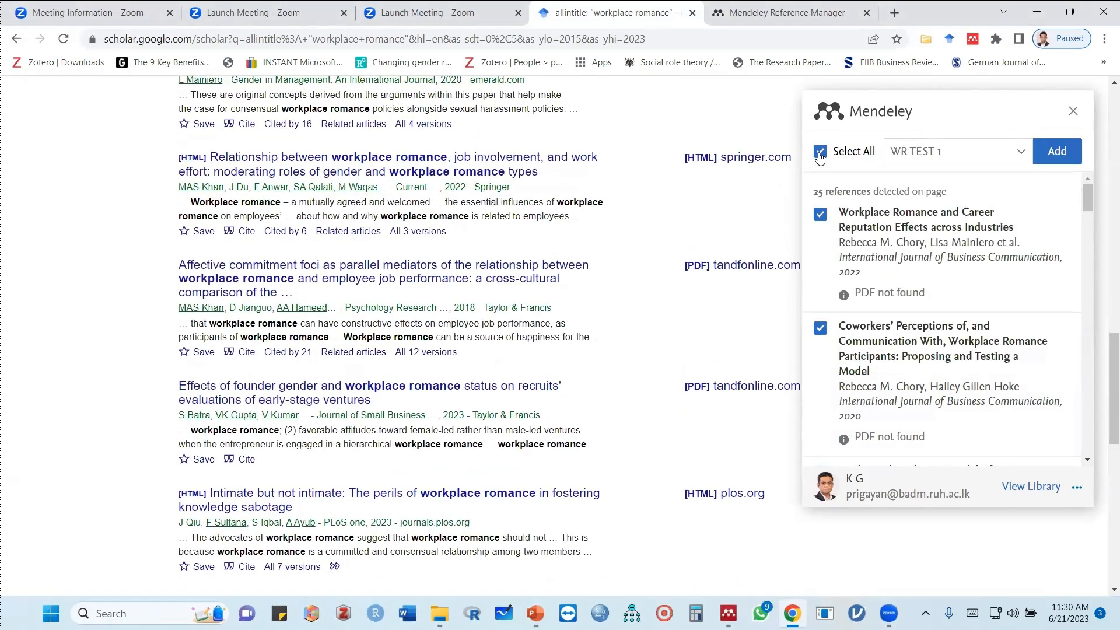
left_click(1058, 158)
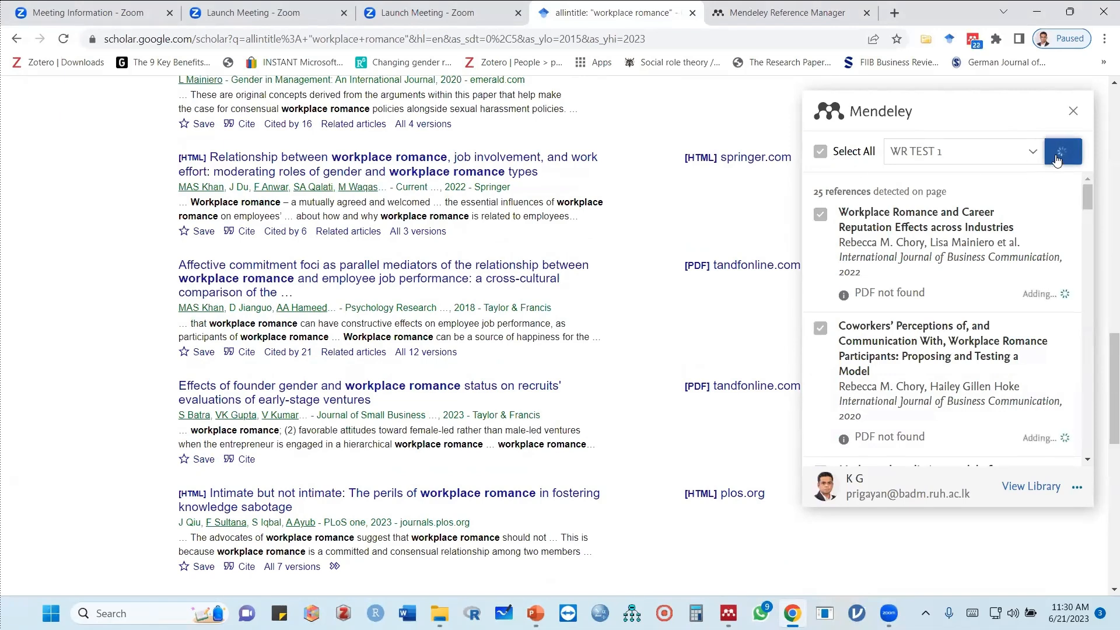
- Switch to Mendeley Desktop, sync the library, and look through the imported references in the WR TEST 1 folder
scroll(499, 333, "down", 10)
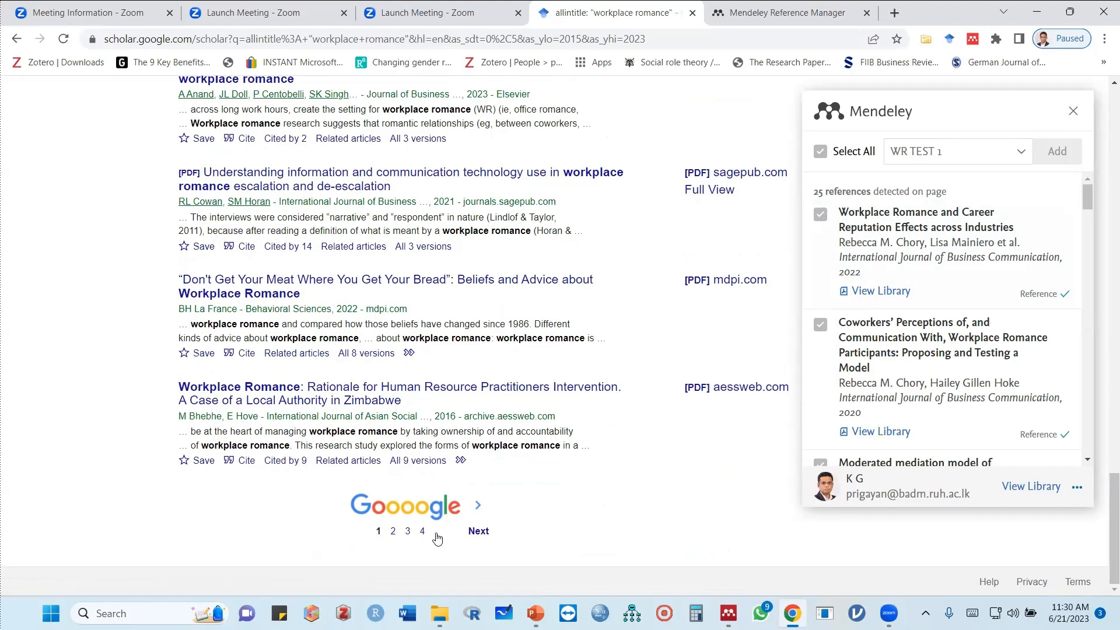
scroll(533, 292, "up", 5)
scroll(533, 292, "up", 15)
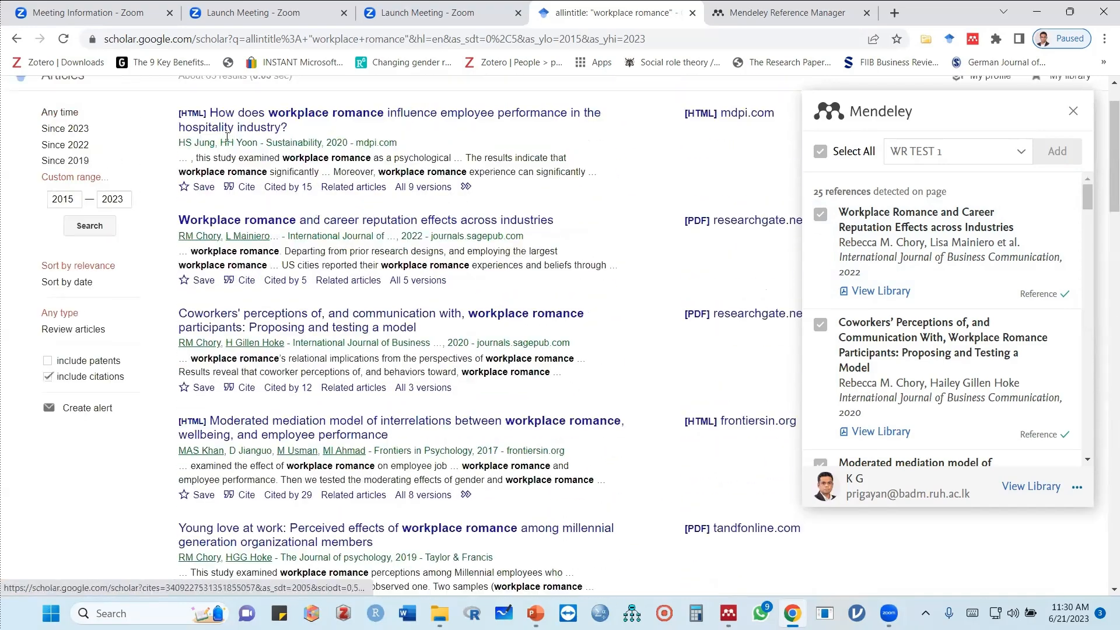
scroll(227, 137, "up", 1)
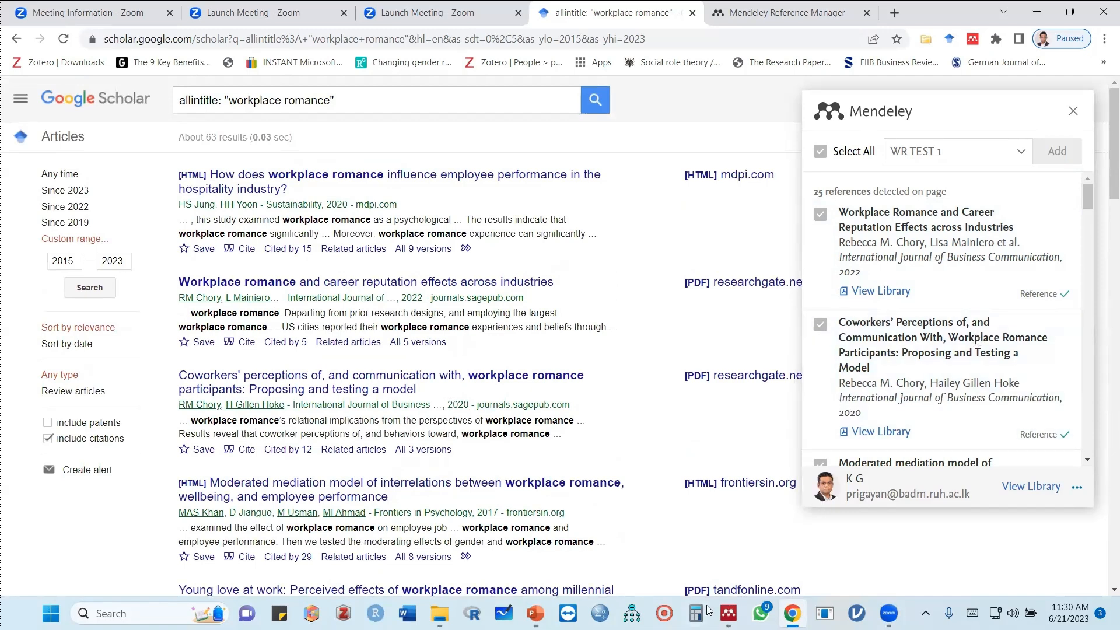
left_click(728, 613)
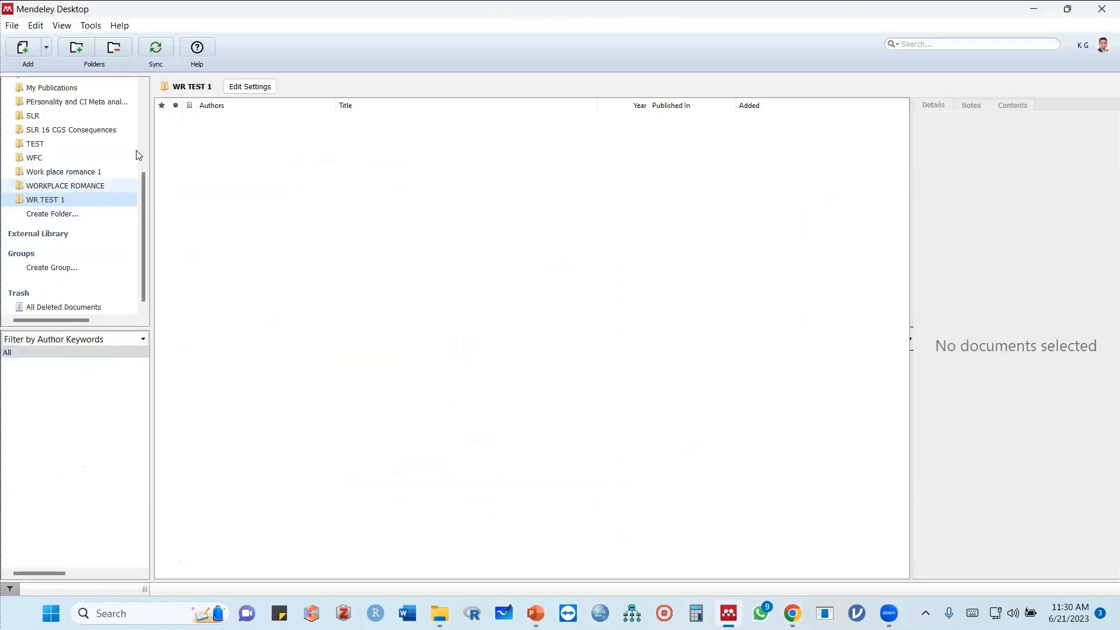
left_click(155, 50)
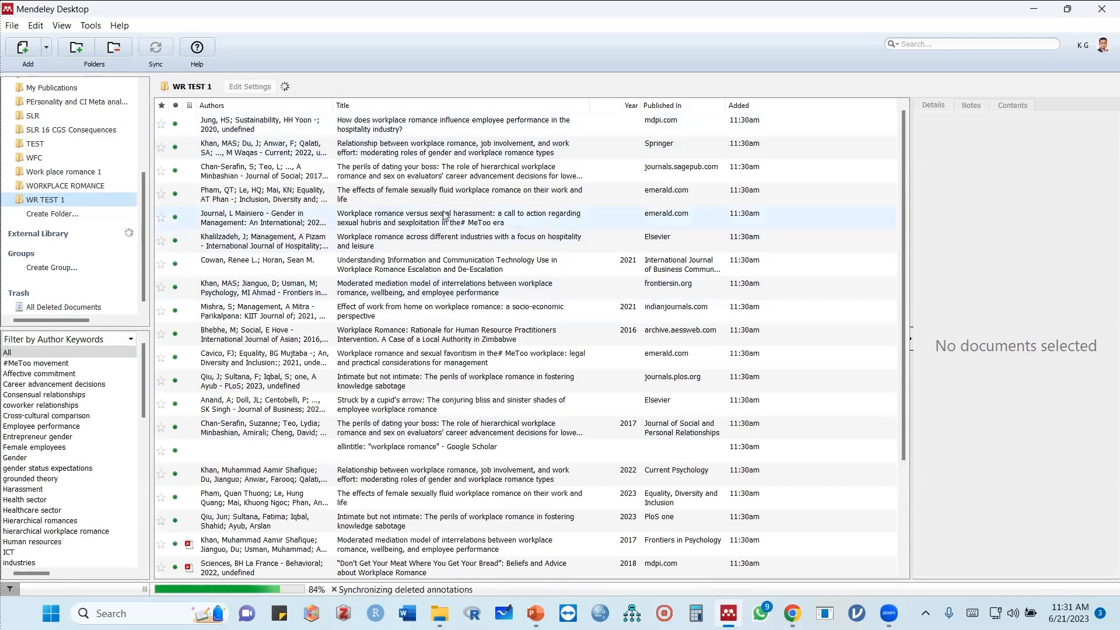
scroll(467, 326, "down", 2)
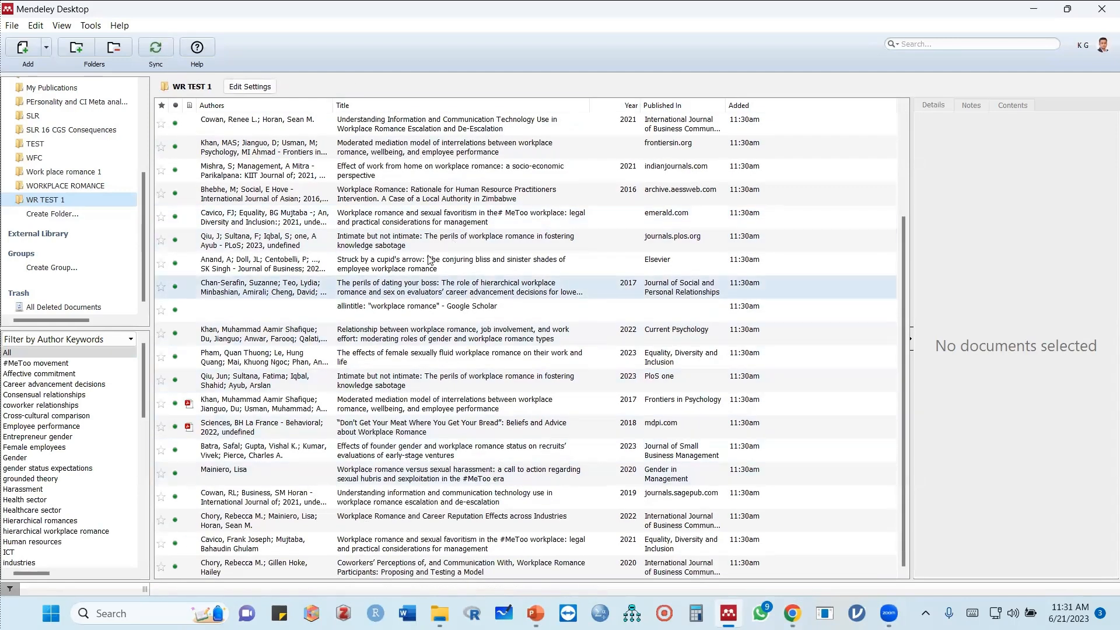
scroll(493, 274, "up", 2)
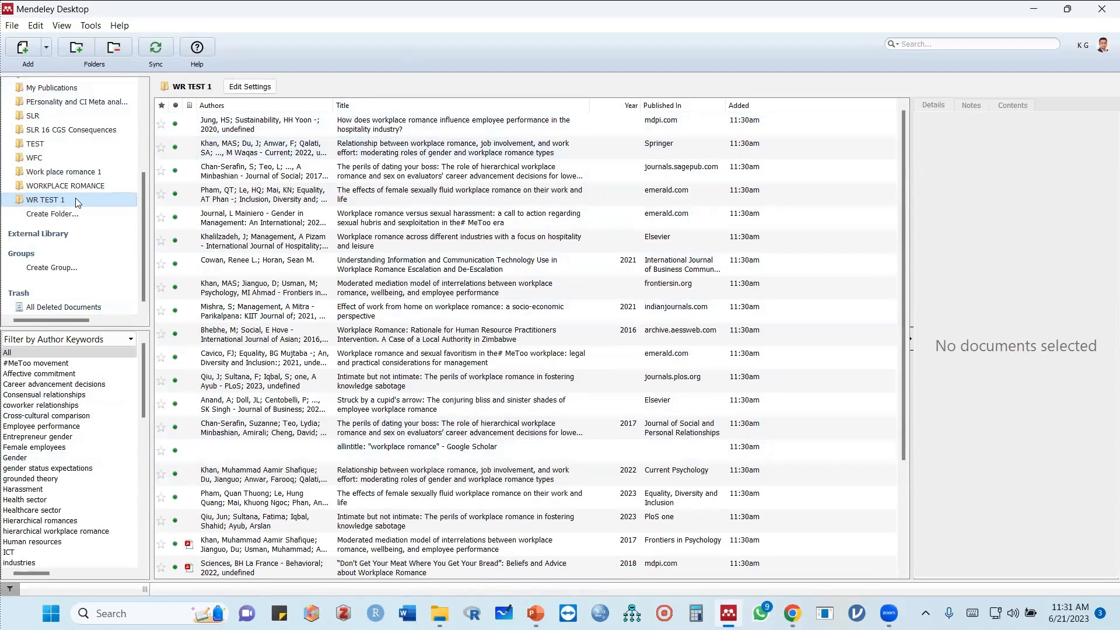
- Inspect the details of the emerald.com reference on sexually fluid workplace romance and the Springer reference on job involvement and work effort
left_click(521, 200)
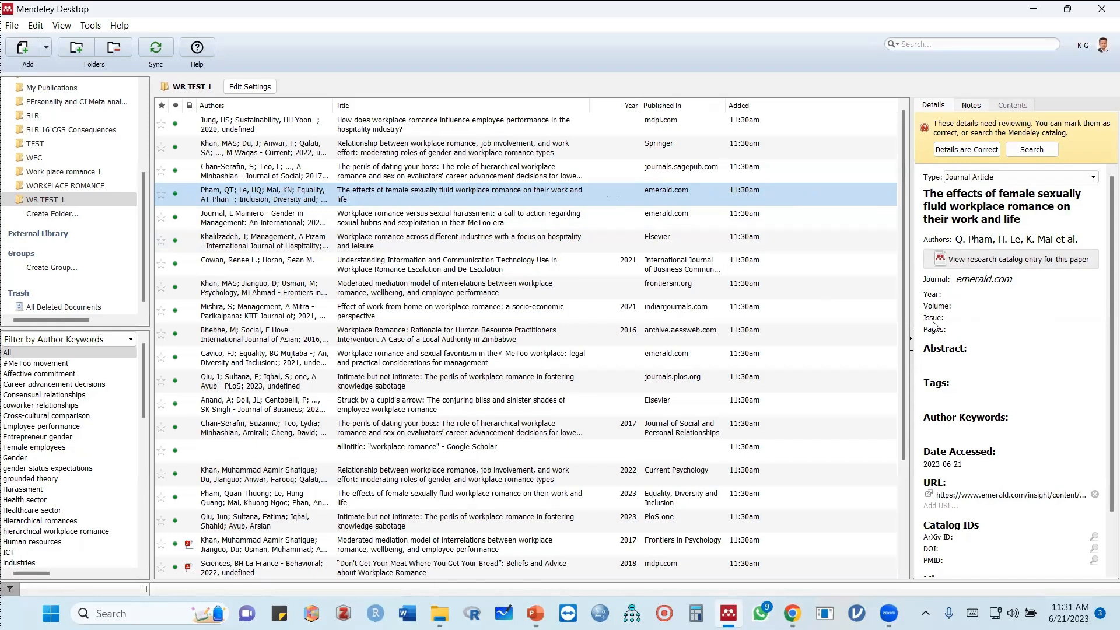
left_click(974, 363)
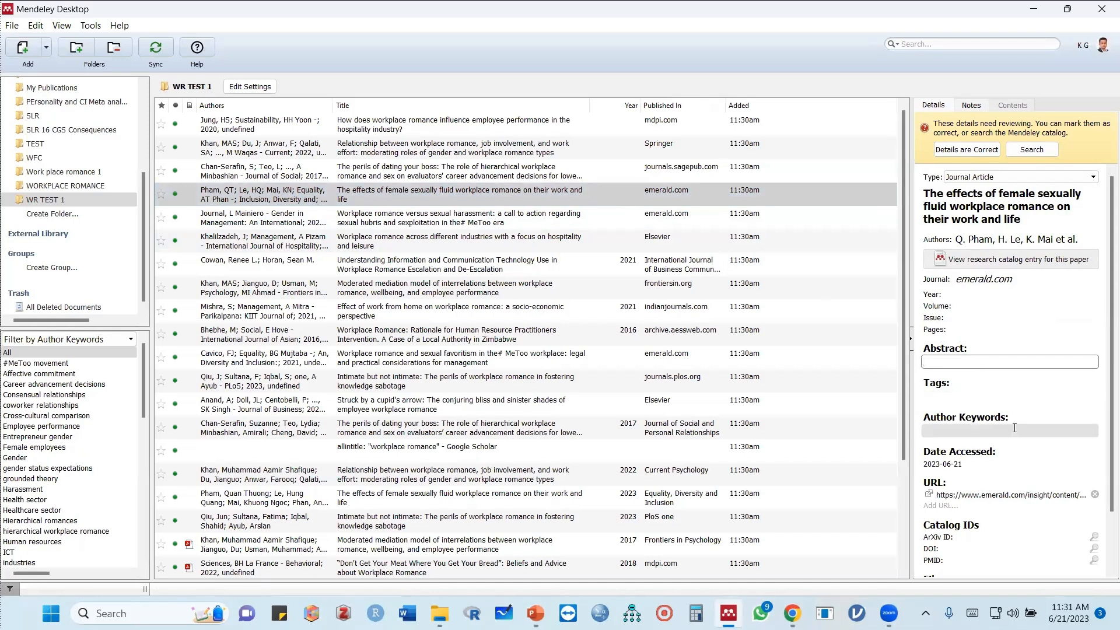
left_click(475, 151)
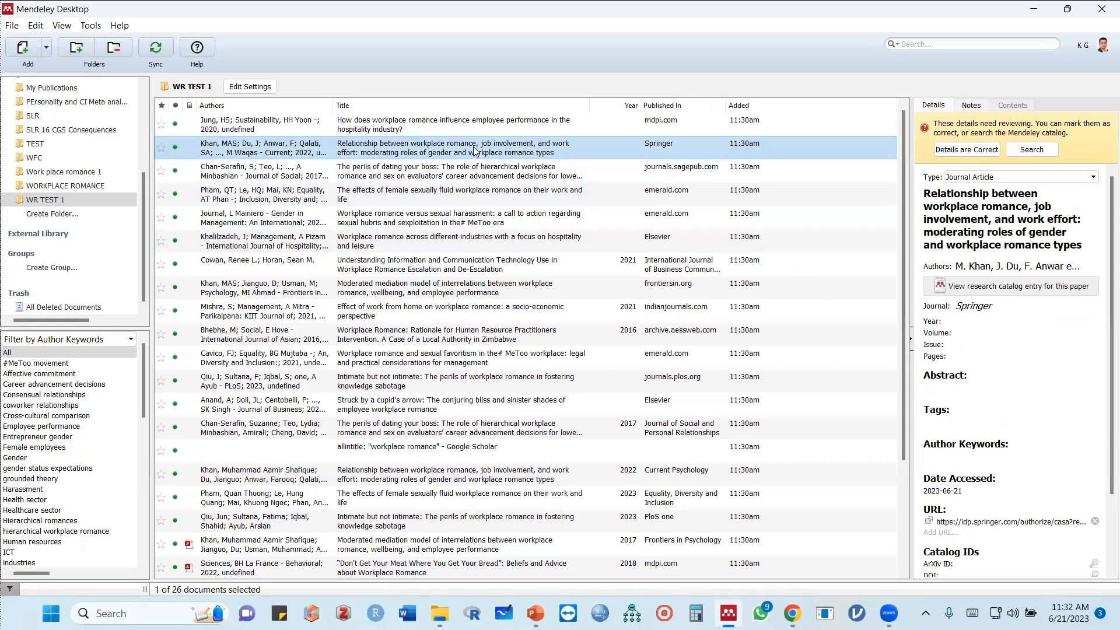
- Update the details of all documents in the WR TEST 1 folder and look over the refreshed list
key("ctrl+a")
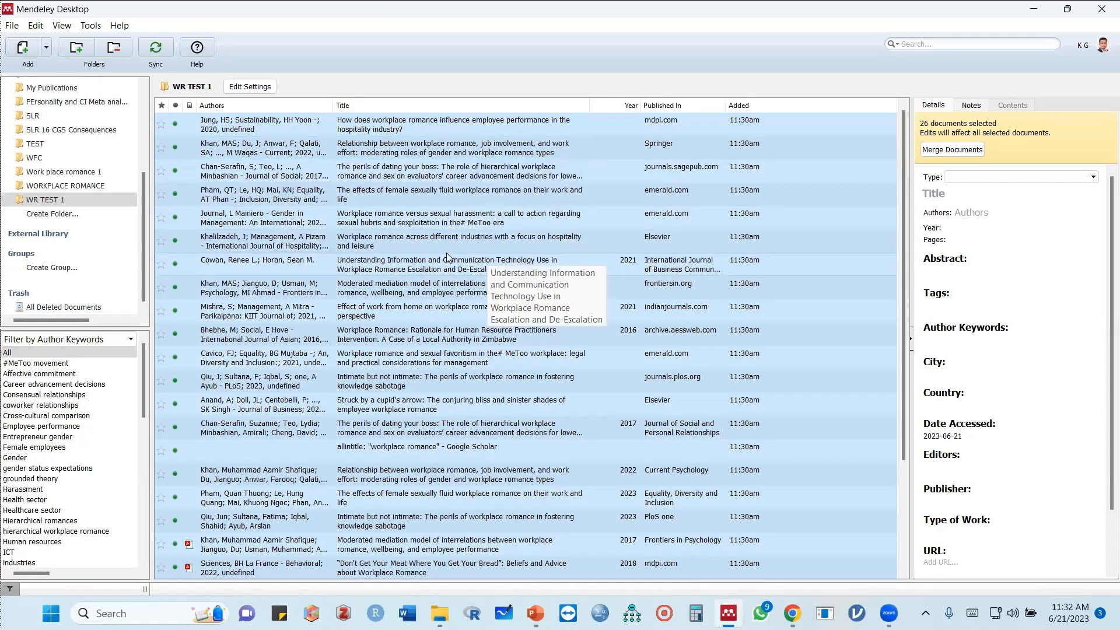
right_click(499, 131)
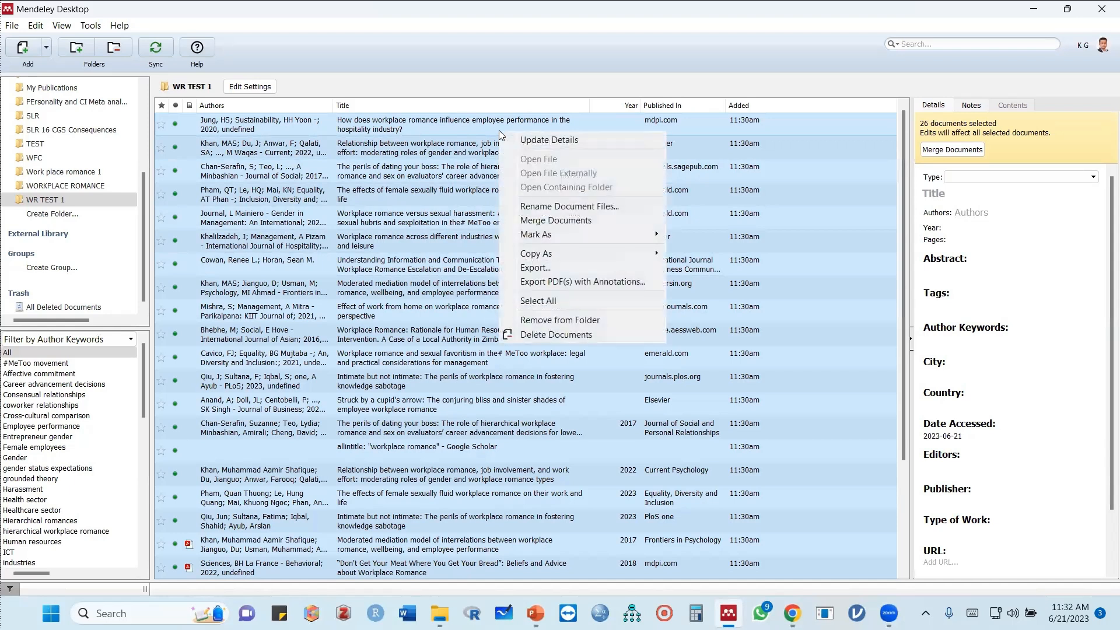
left_click(537, 139)
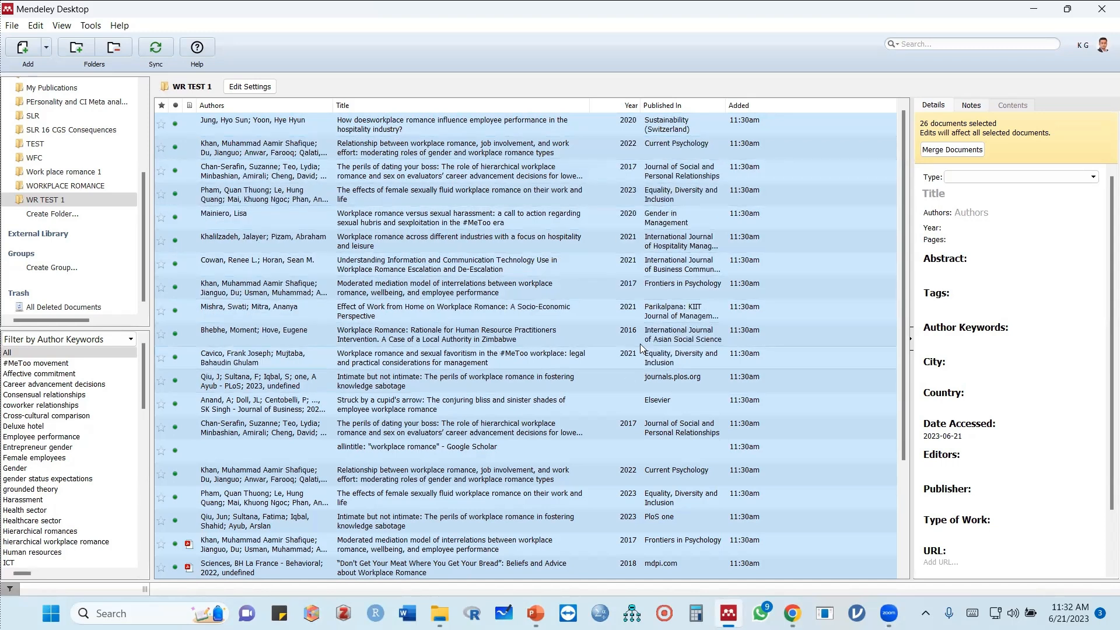
scroll(663, 363, "down", 2)
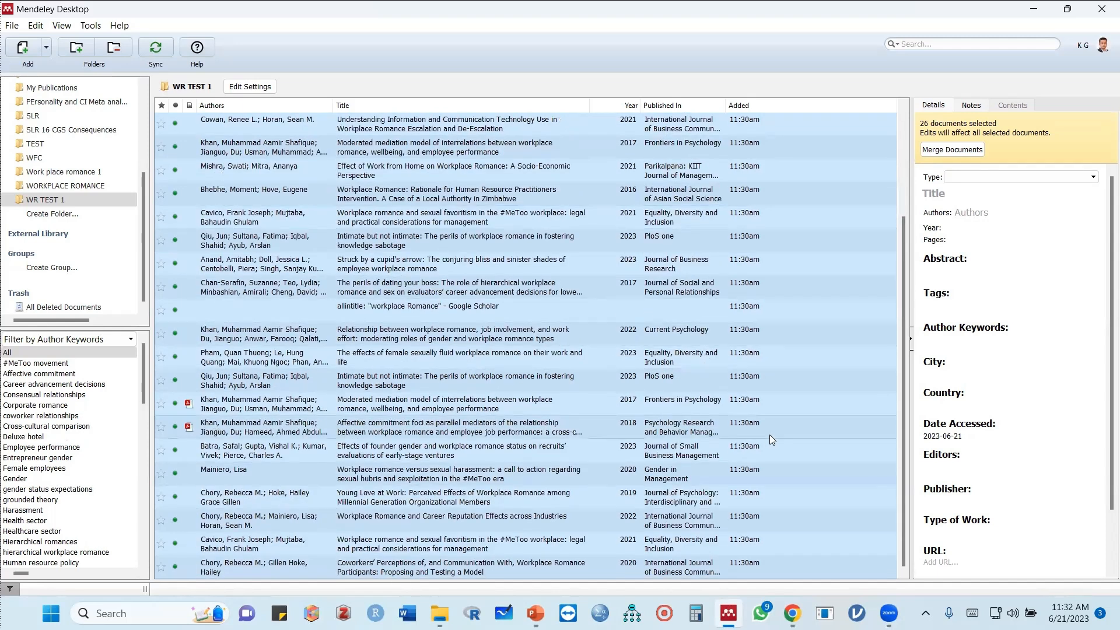
- Review the updated details of the PloS one reference on knowledge sabotage and the Current Psychology reference on job involvement and work effort
left_click(663, 217)
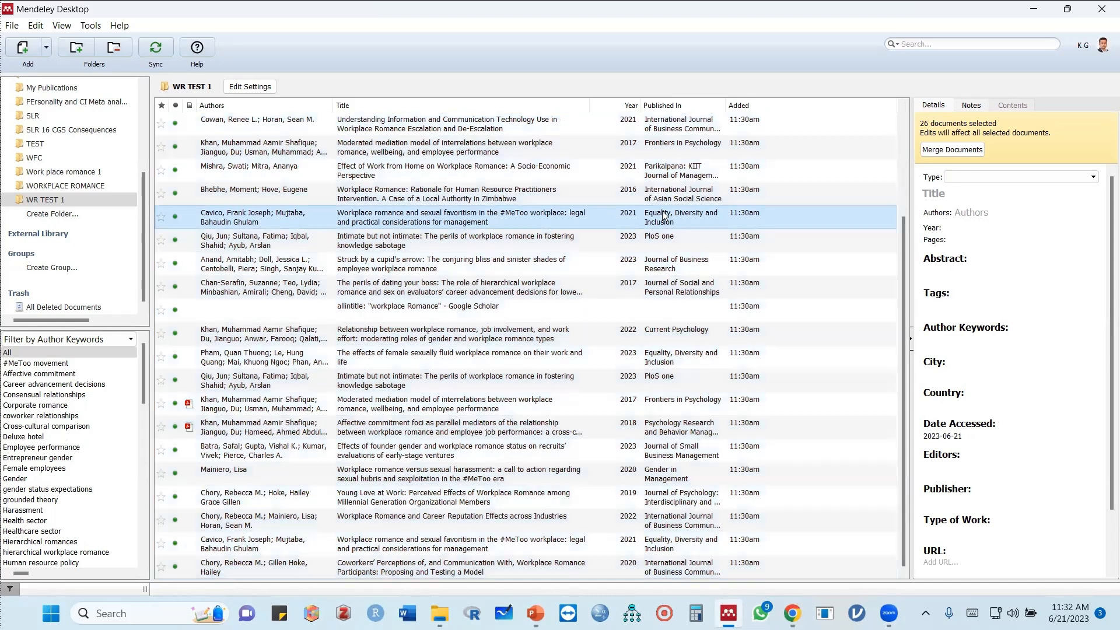
left_click(681, 240)
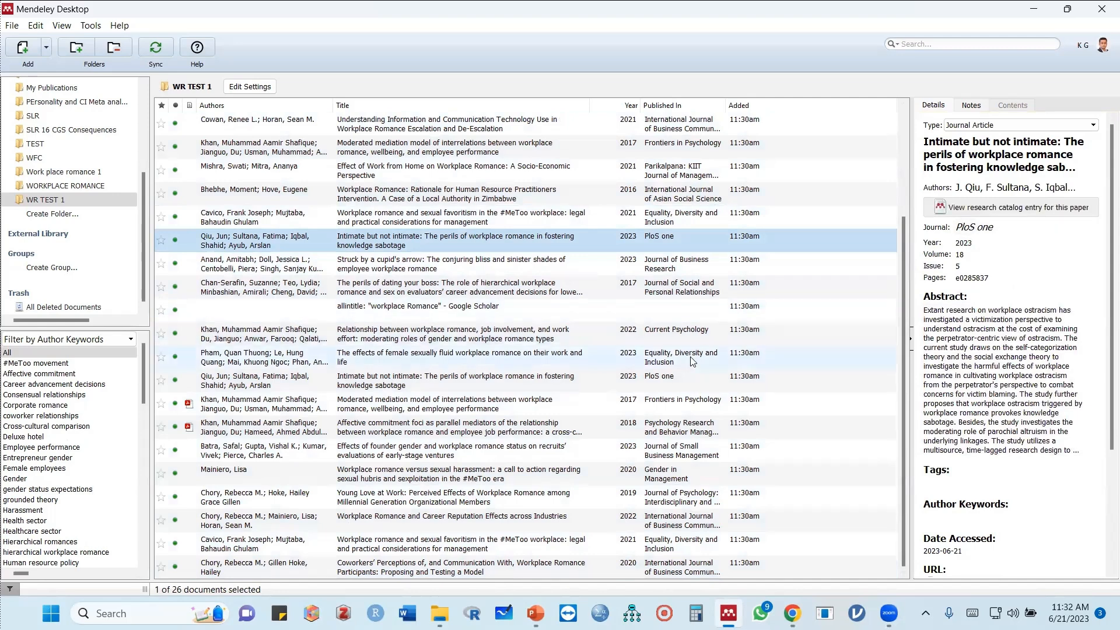
left_click(677, 334)
scroll(986, 393, "down", 5)
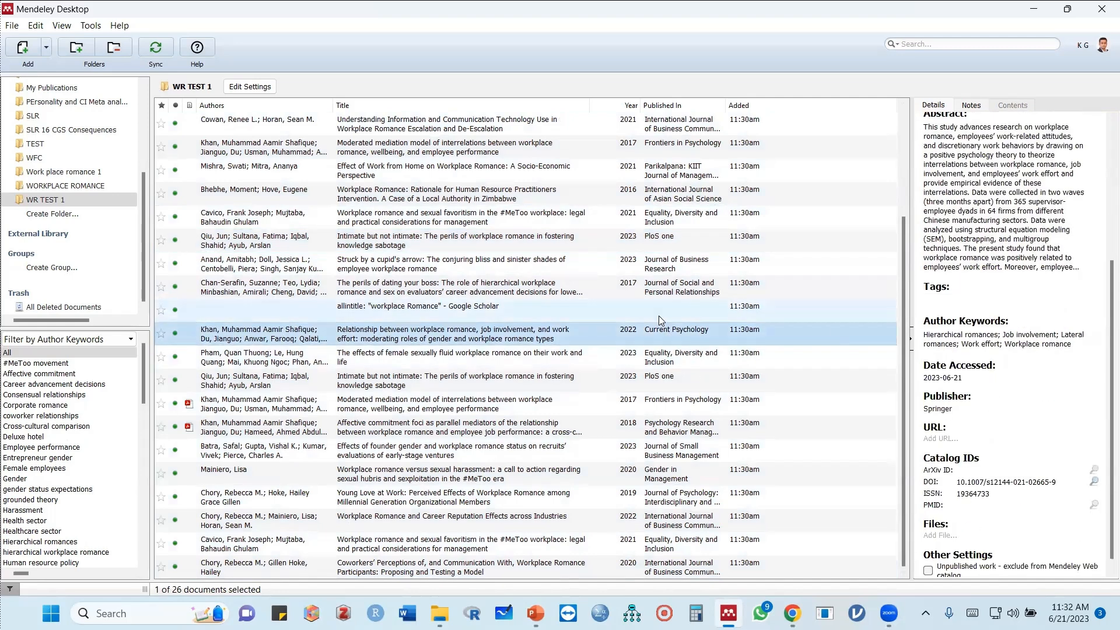
- Review the updated details of the Equality, Diversity and Inclusion reference on female sexually fluid workplace romance, including keywords and catalog IDs
left_click(671, 357)
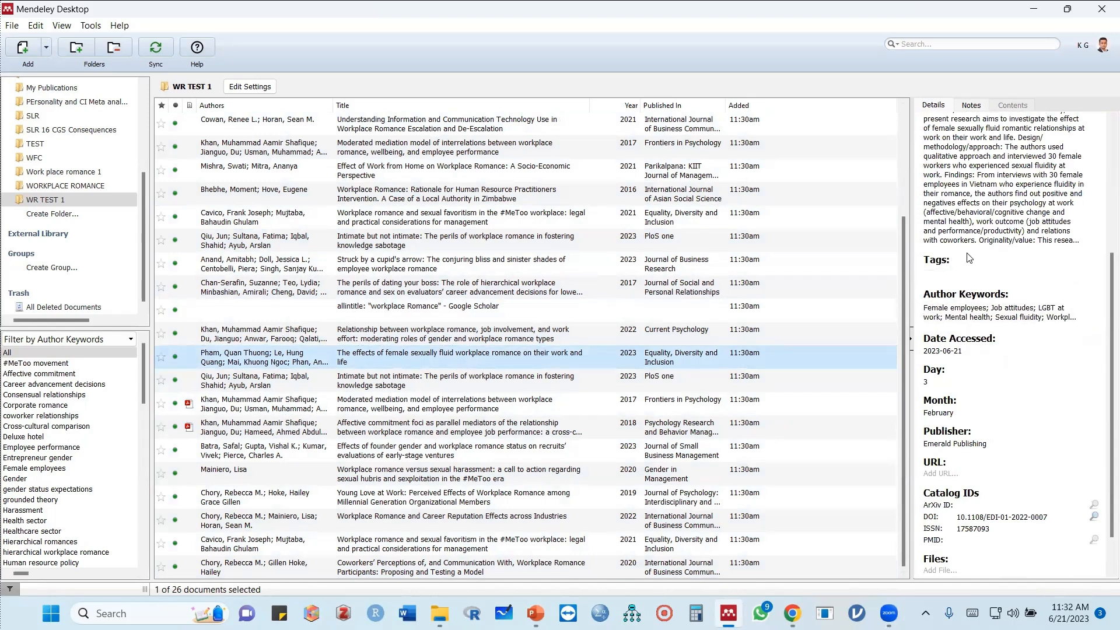
scroll(965, 235, "up", 2)
scroll(977, 337, "down", 3)
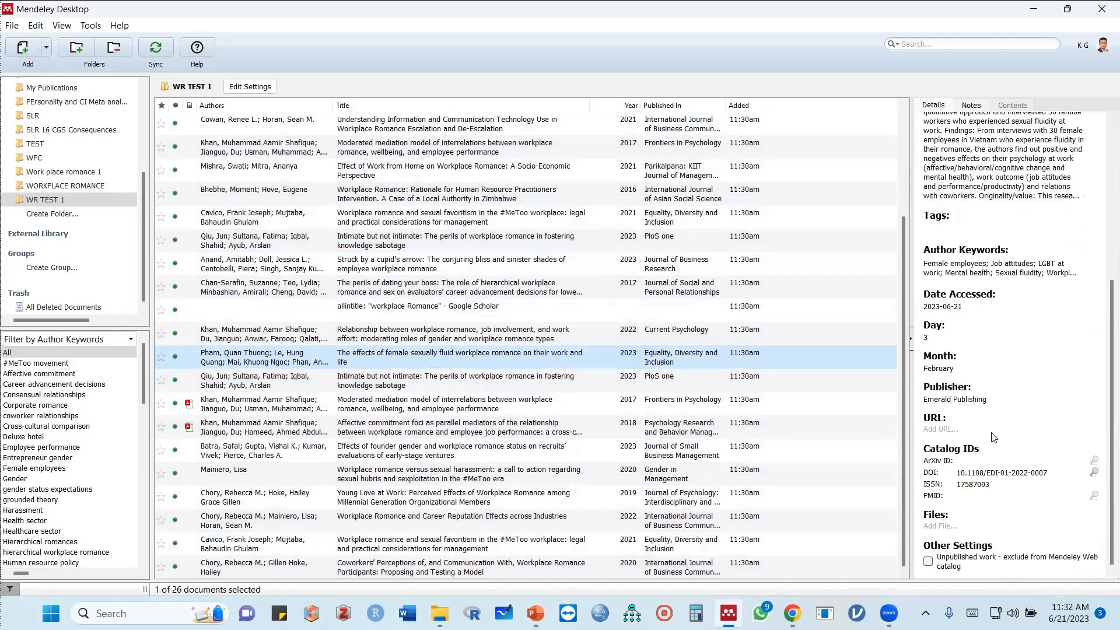
- Review the abstract, author keywords and attached file of the PDF-bearing Frontiers in Psychology reference on workplace romance, wellbeing and employee performance
left_click(653, 399)
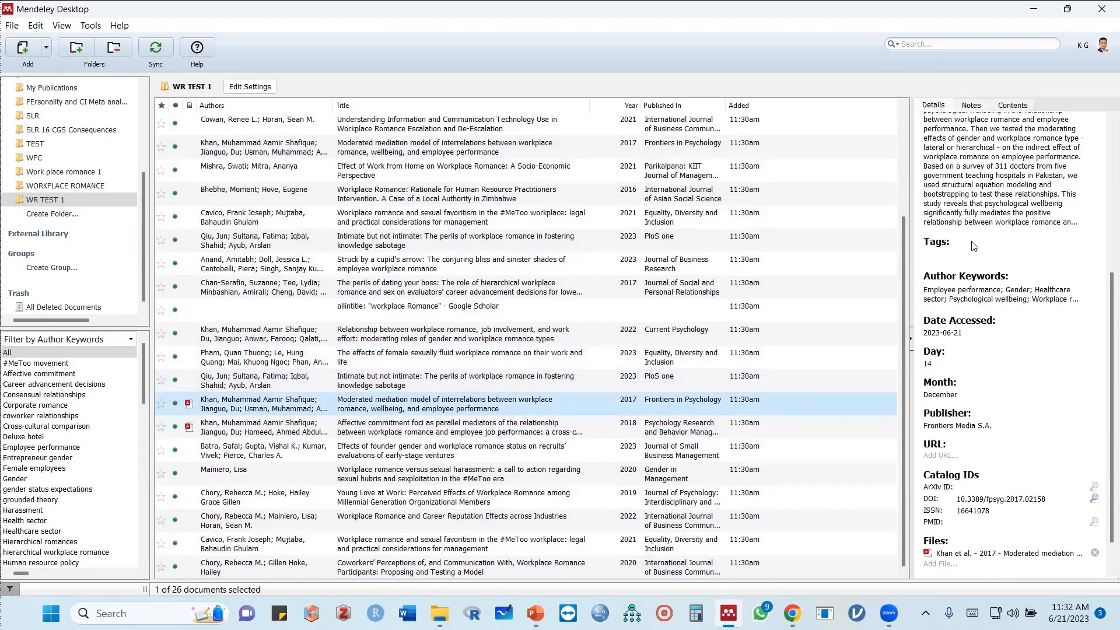
scroll(975, 189, "up", 3)
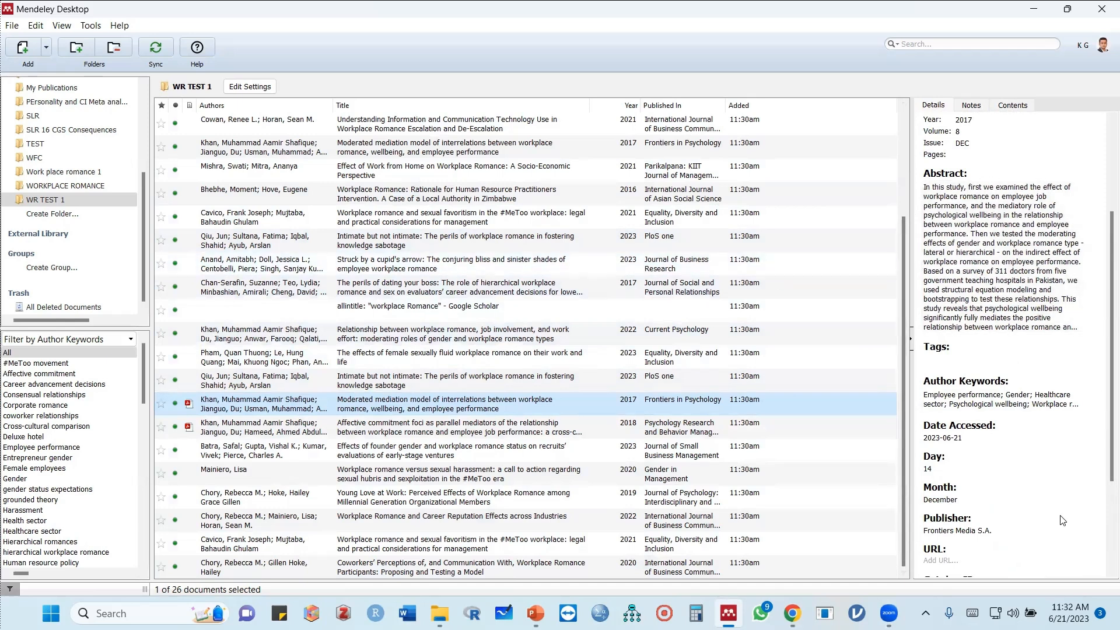
scroll(1002, 403, "down", 4)
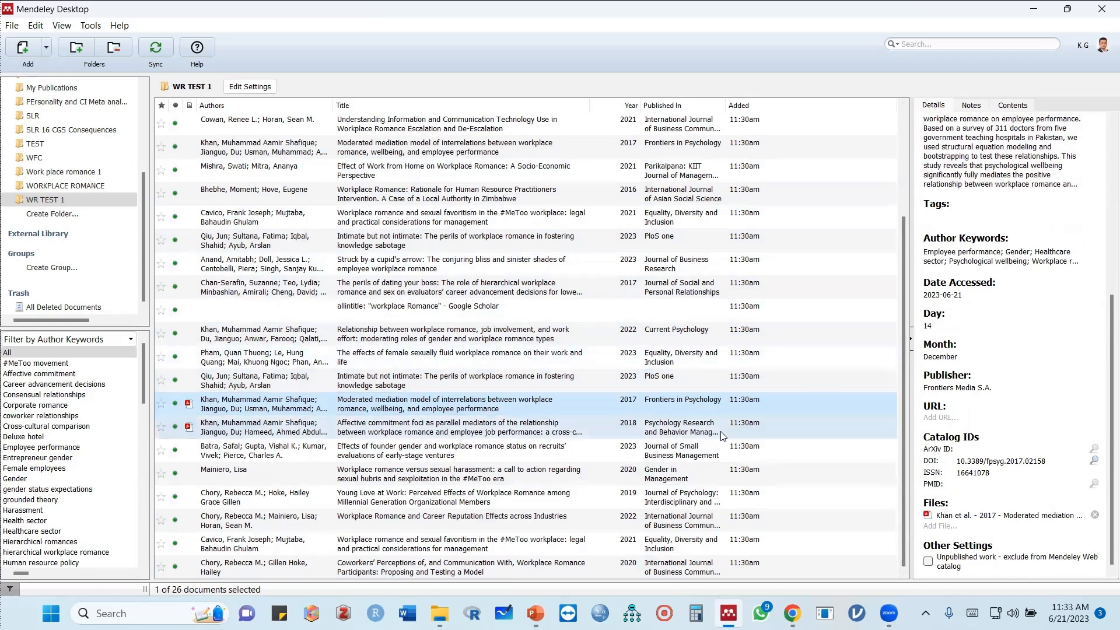
scroll(785, 343, "up", 2)
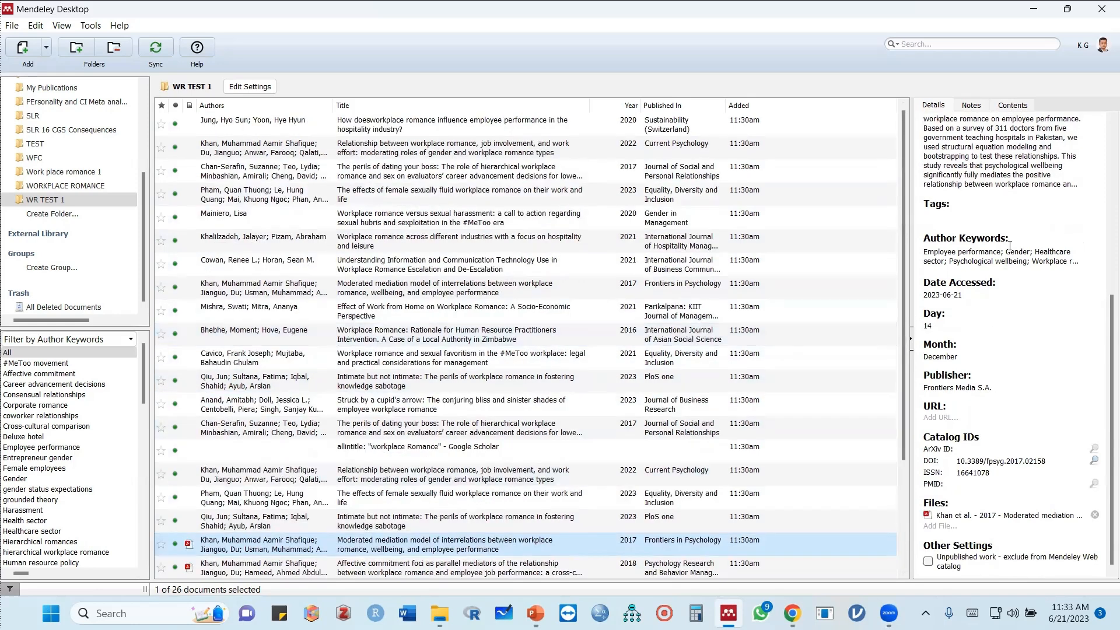
scroll(999, 229, "up", 5)
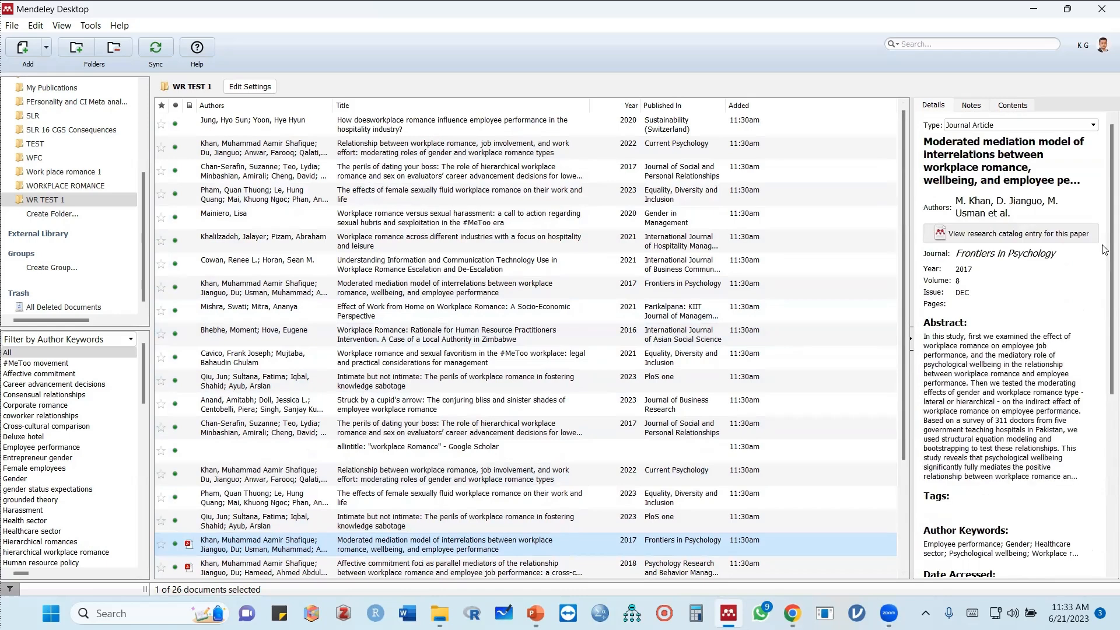
scroll(870, 226, "down", 2)
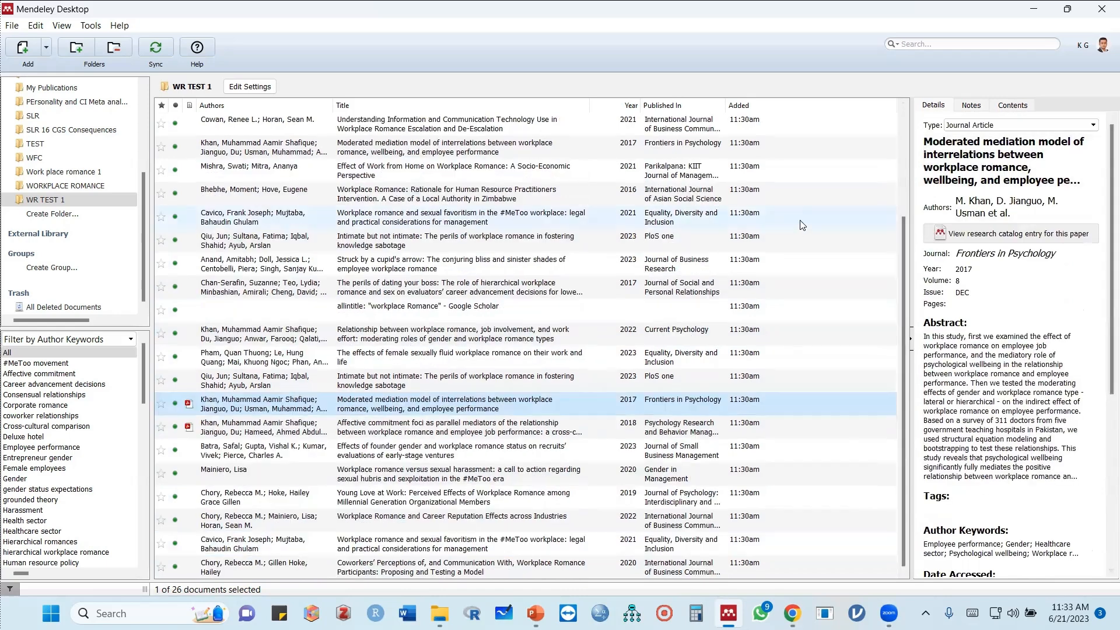
- Check the details of the four references from "Affective commitment foci" through "Young Love at Work"
left_click(670, 436)
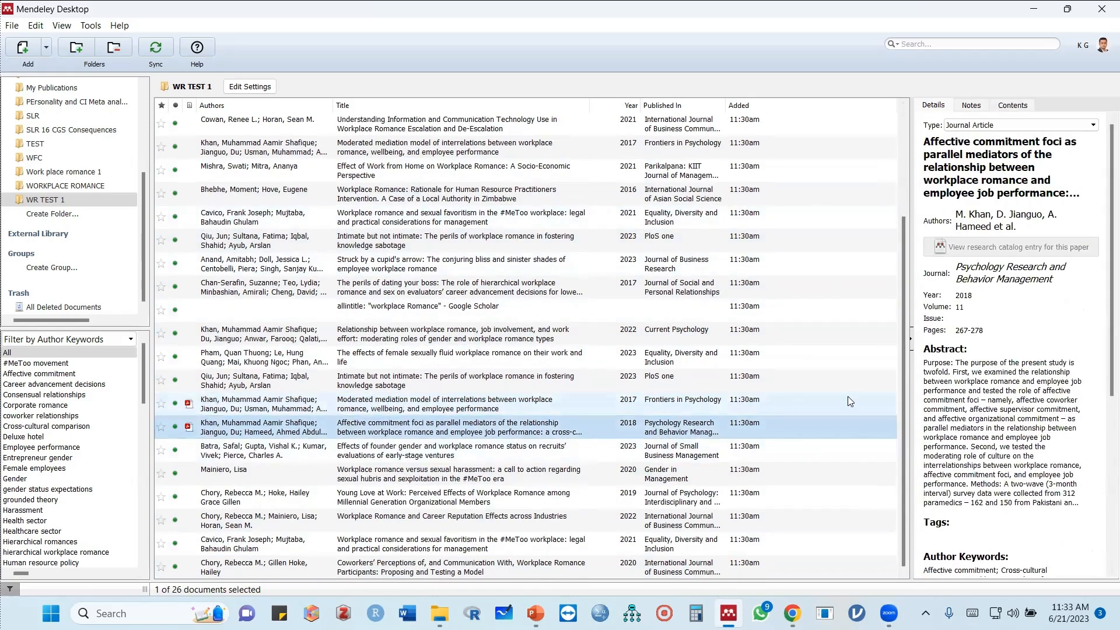
scroll(963, 373, "down", 3)
left_click(664, 445)
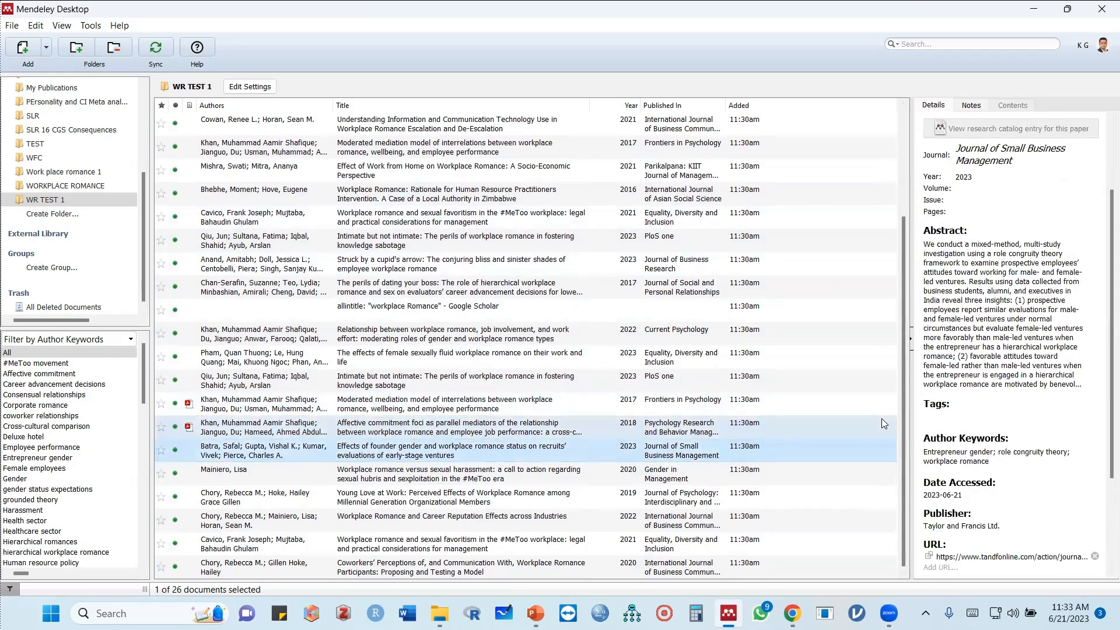
scroll(1003, 350, "down", 2)
left_click(646, 474)
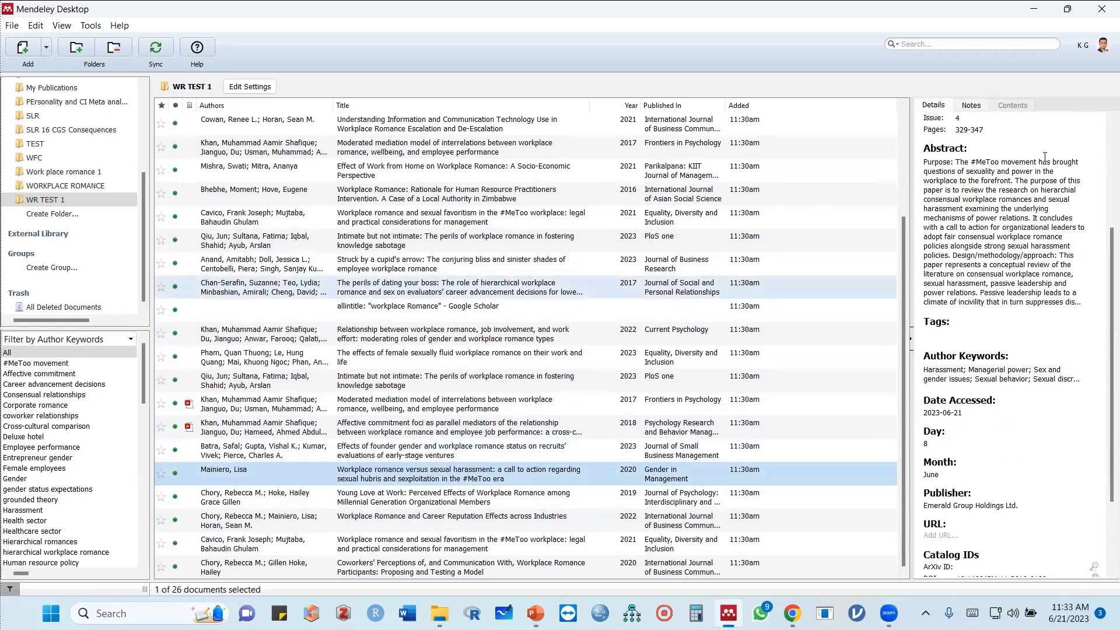
left_click(671, 500)
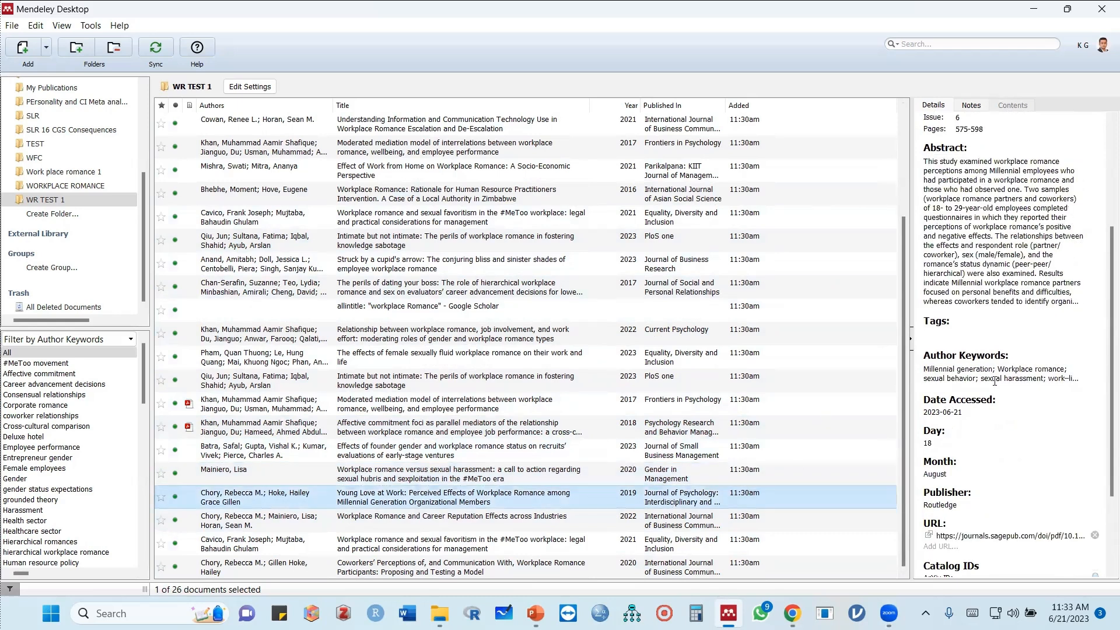
- Clear all author keywords of the "Young Love at Work" reference
left_click(1065, 367)
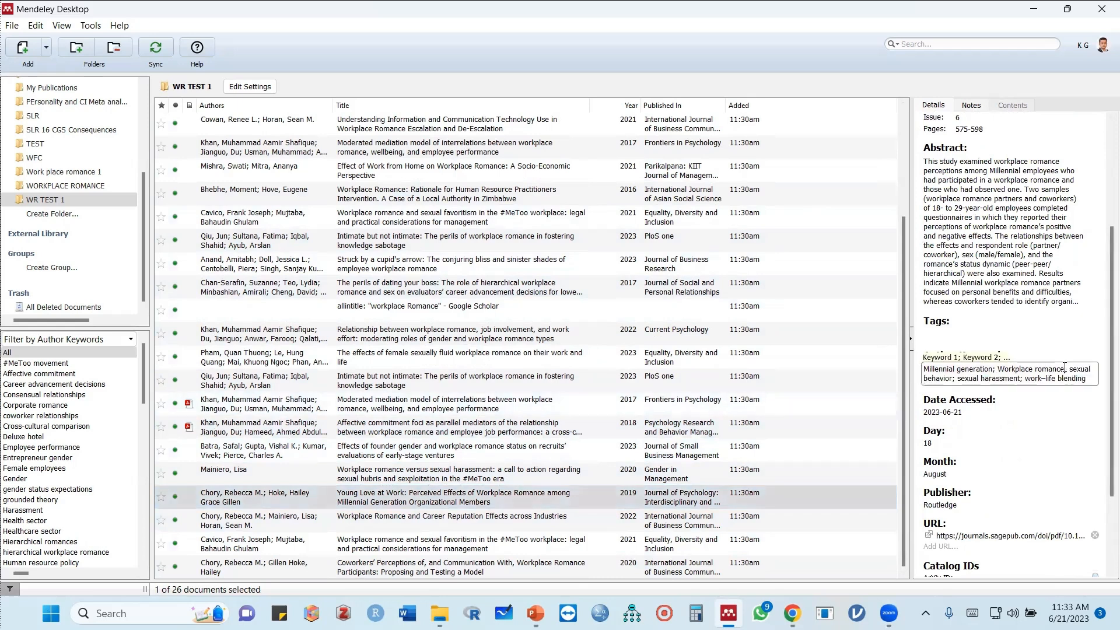
key("ctrl+a")
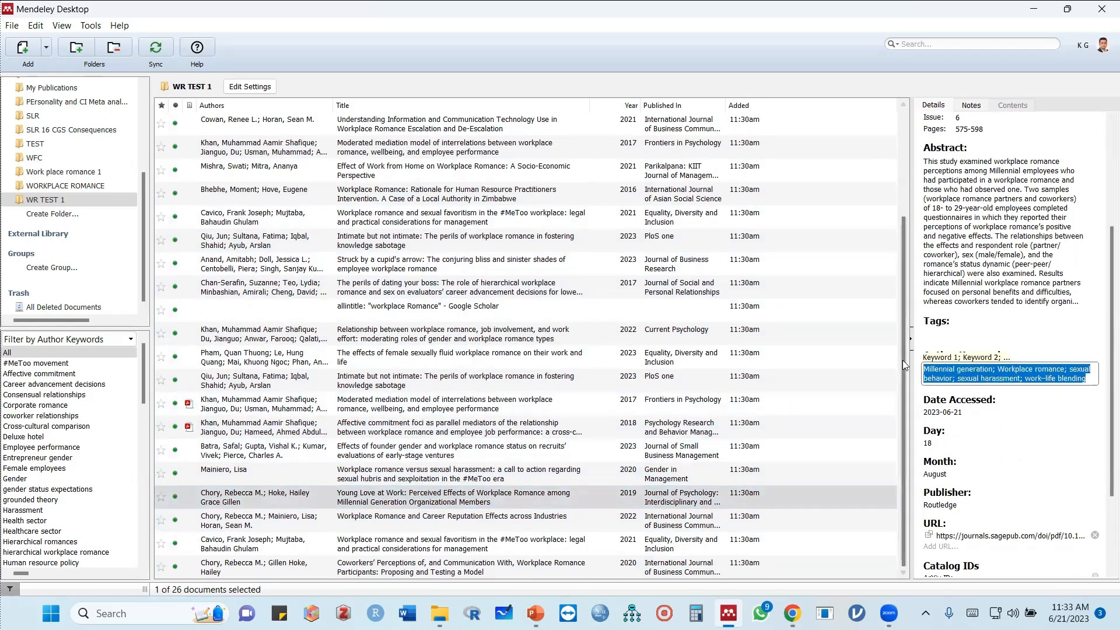
key("BackSpace")
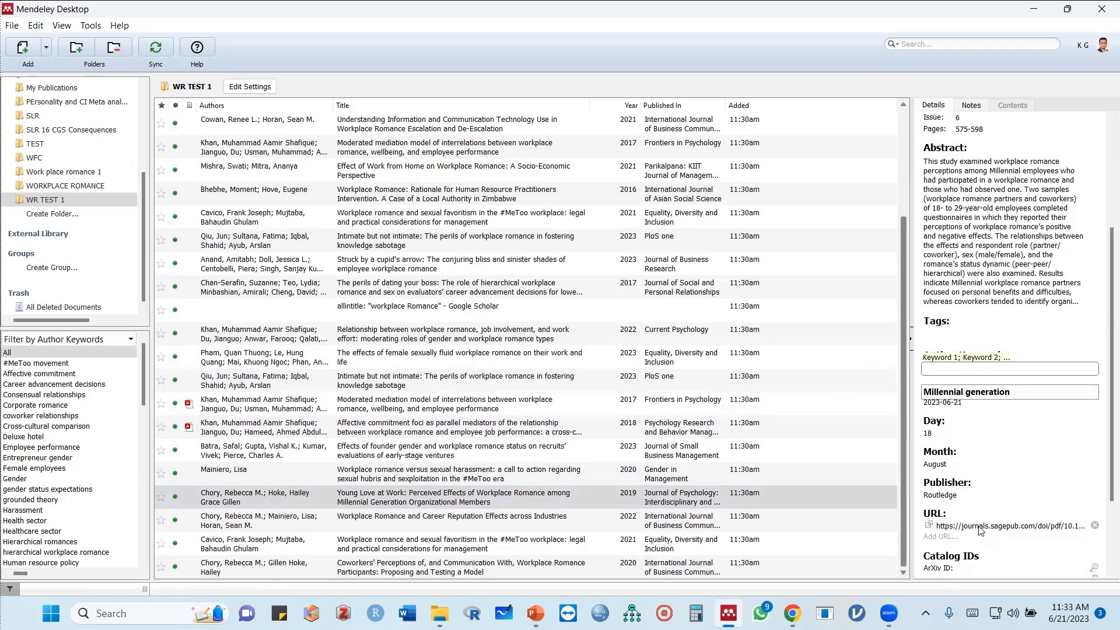
- Open the reference's sagepub URL in the browser and locate the abstract and keywords in the article PDF
left_click(933, 528)
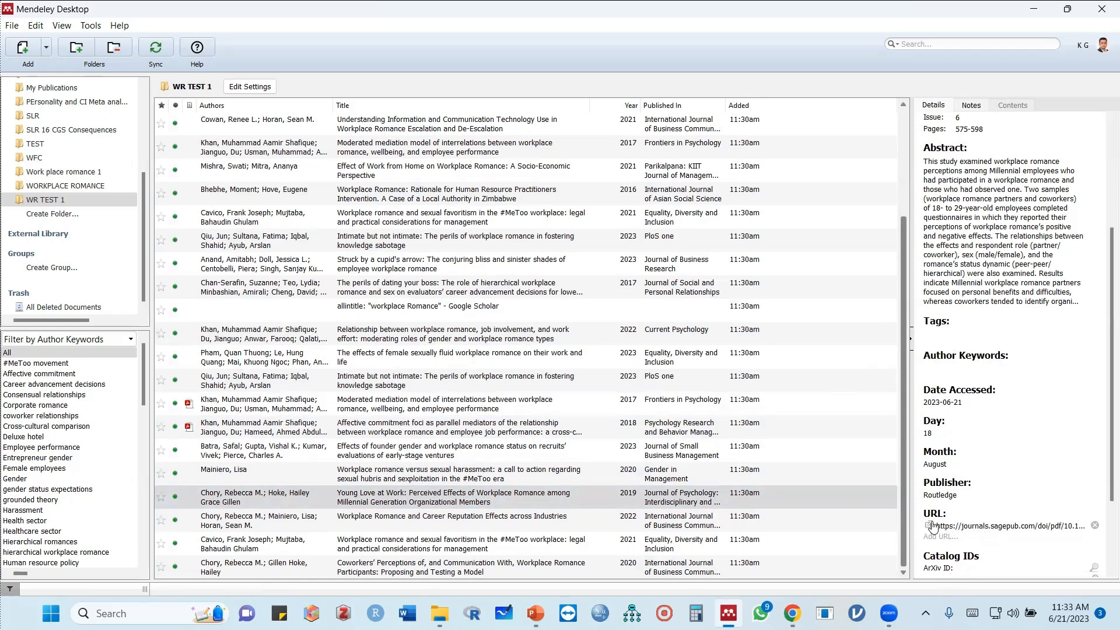
left_click(932, 526)
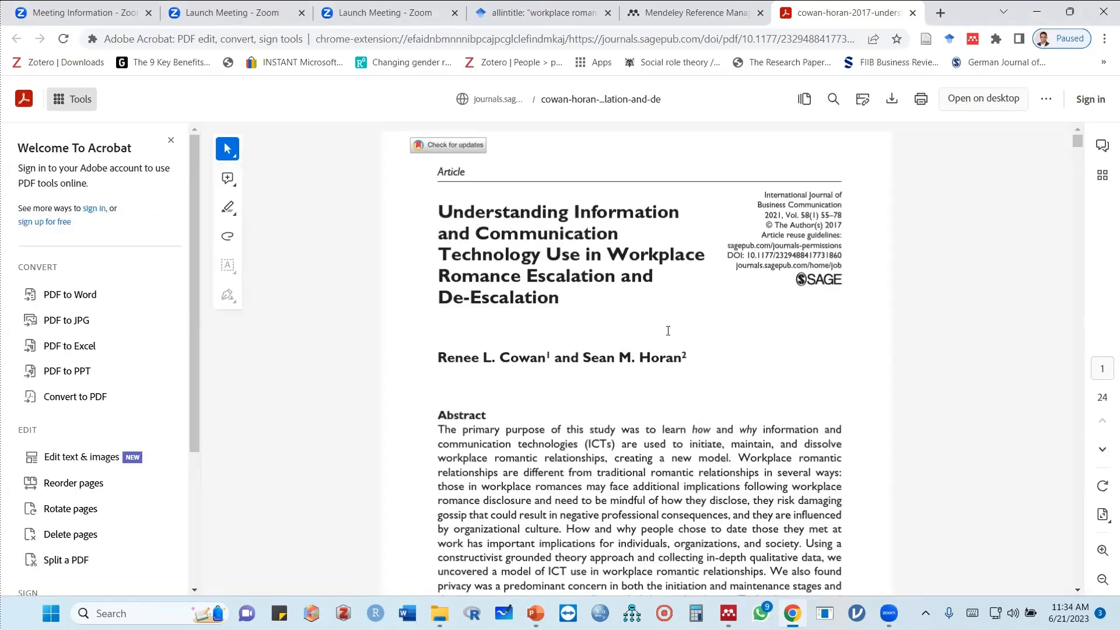
scroll(668, 331, "down", 4)
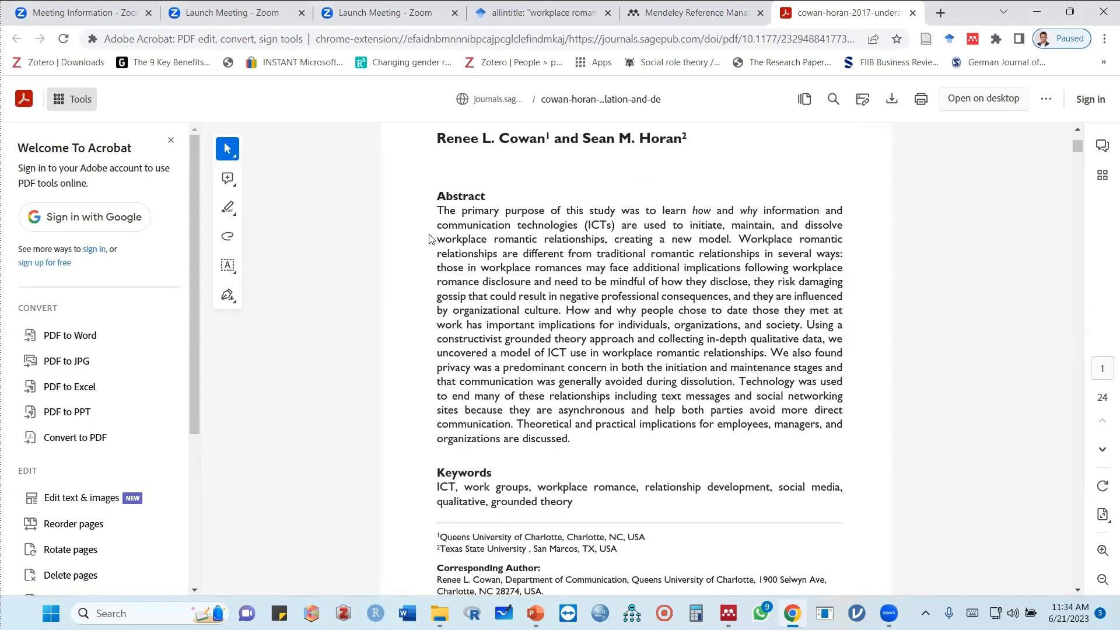
left_click_drag(442, 215, 575, 441)
scroll(464, 329, "down", 2)
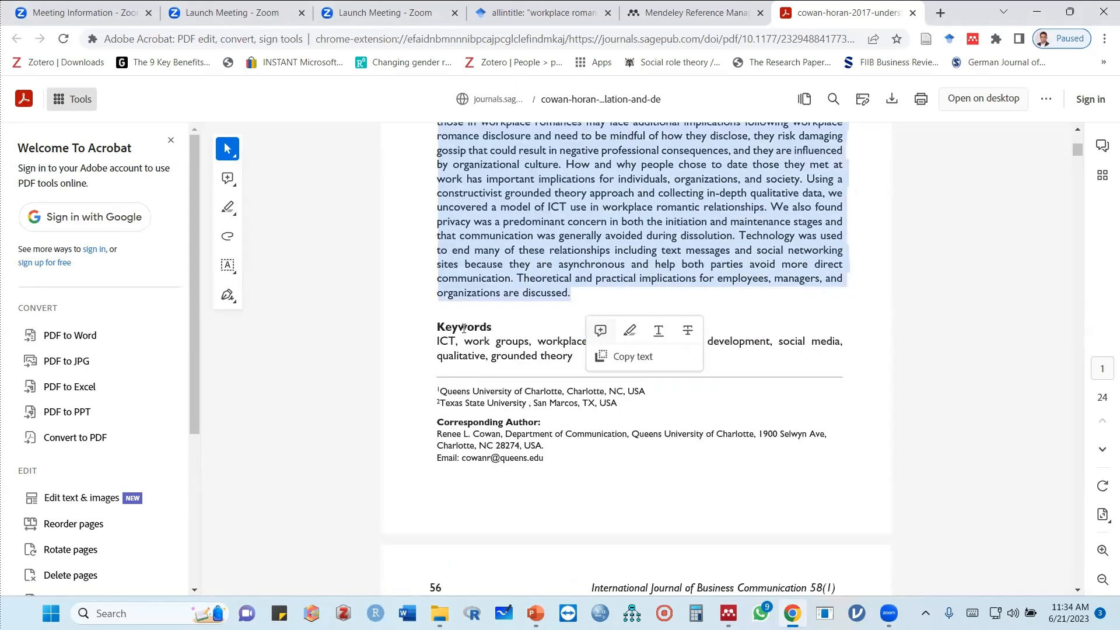
left_click(439, 341)
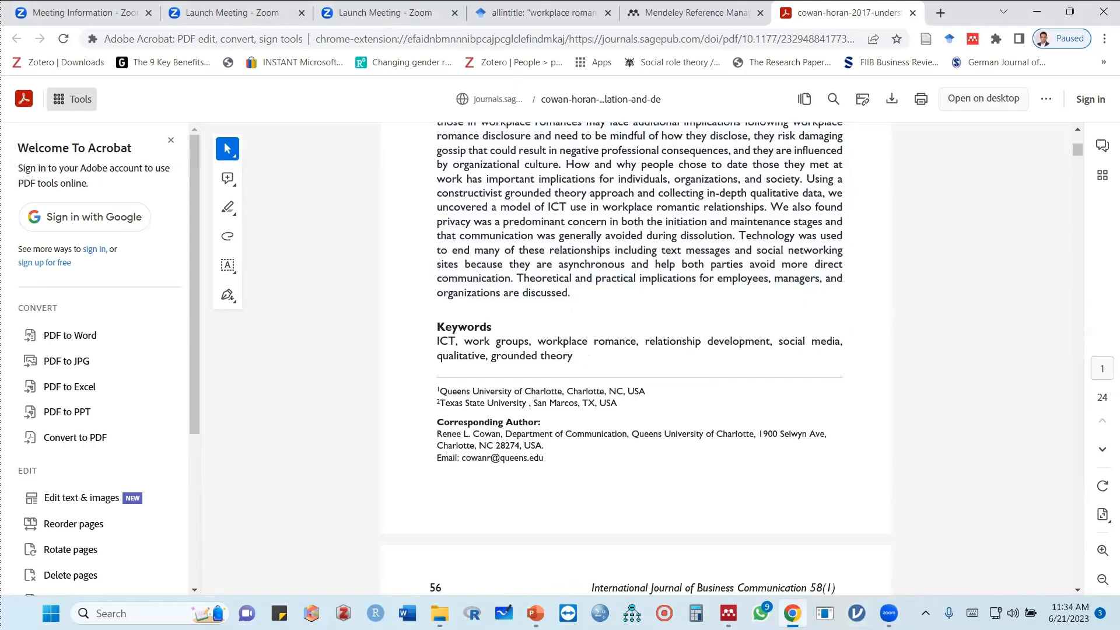
- Return to Mendeley Desktop and restore the author keywords "Millennial generation; Workplace romance; sexual behavior; sexual harassment; work–life blending"
left_click(729, 613)
left_click(940, 371)
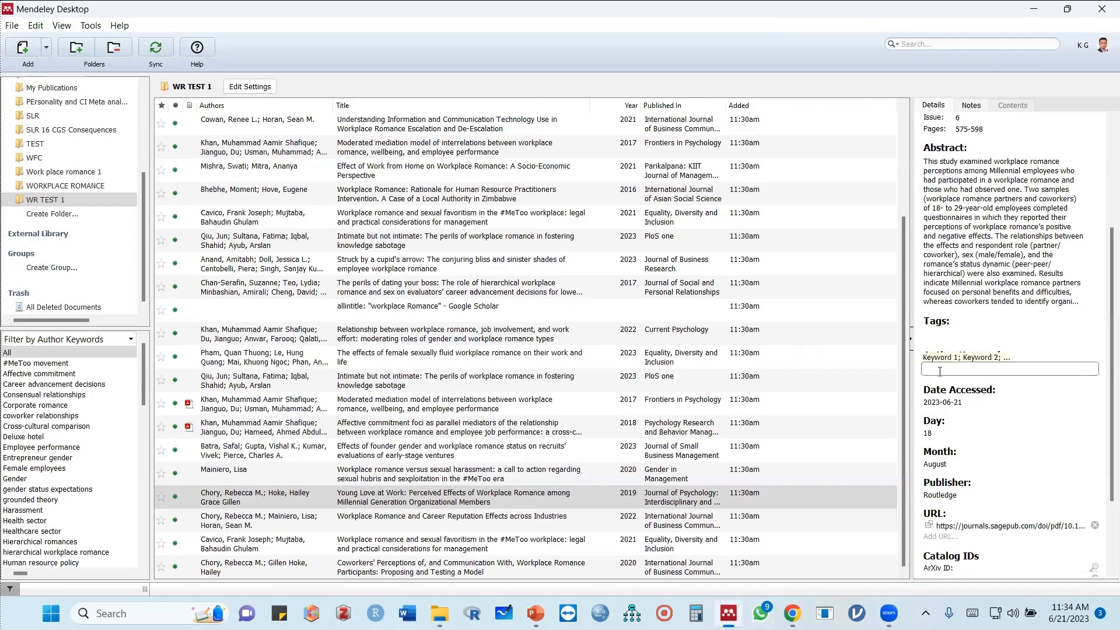
type("Millennial generation; Workplace romance; sexual work-life blending")
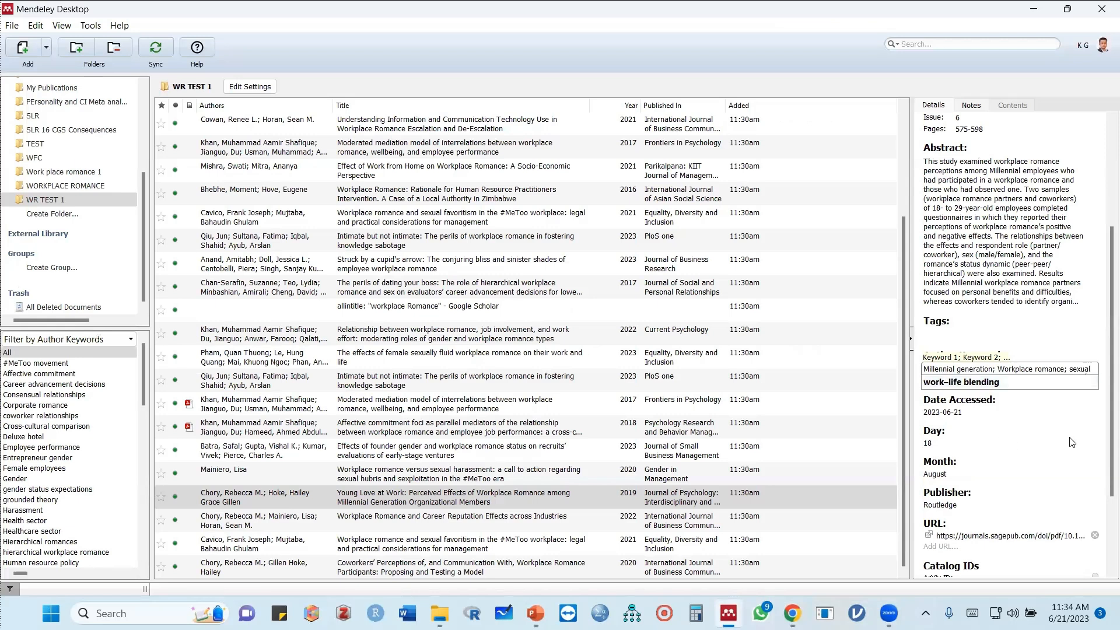
left_click(1072, 442)
scroll(1060, 313, "down", 3)
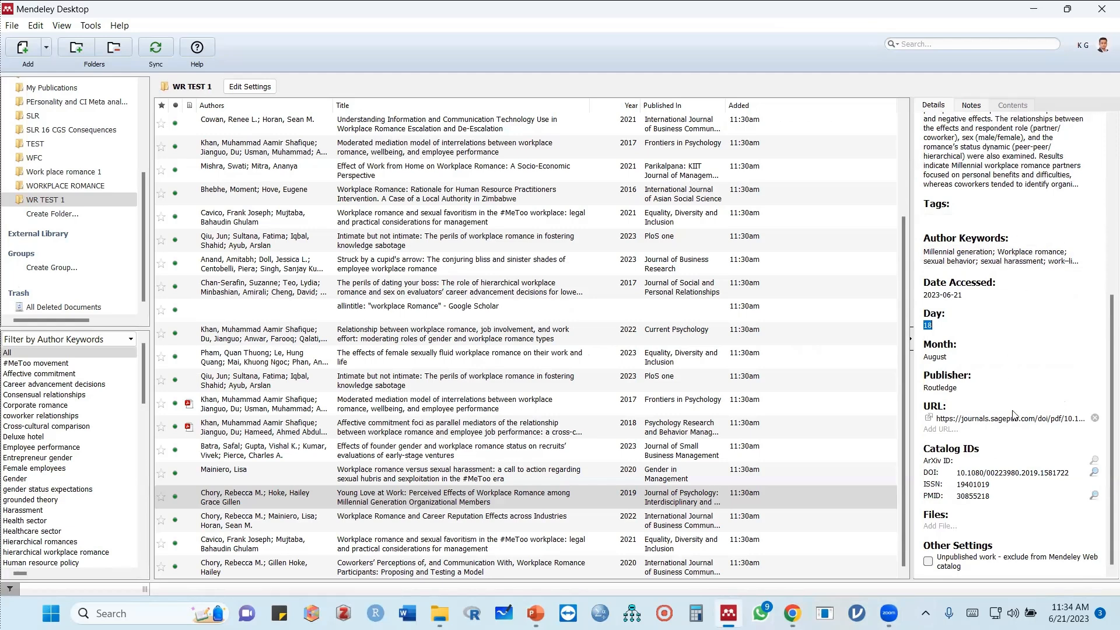
- Examine the full abstract of the Sustainability reference on hospitality employee performance, widening the details area and highlighting the abstract text
scroll(690, 357, "up", 2)
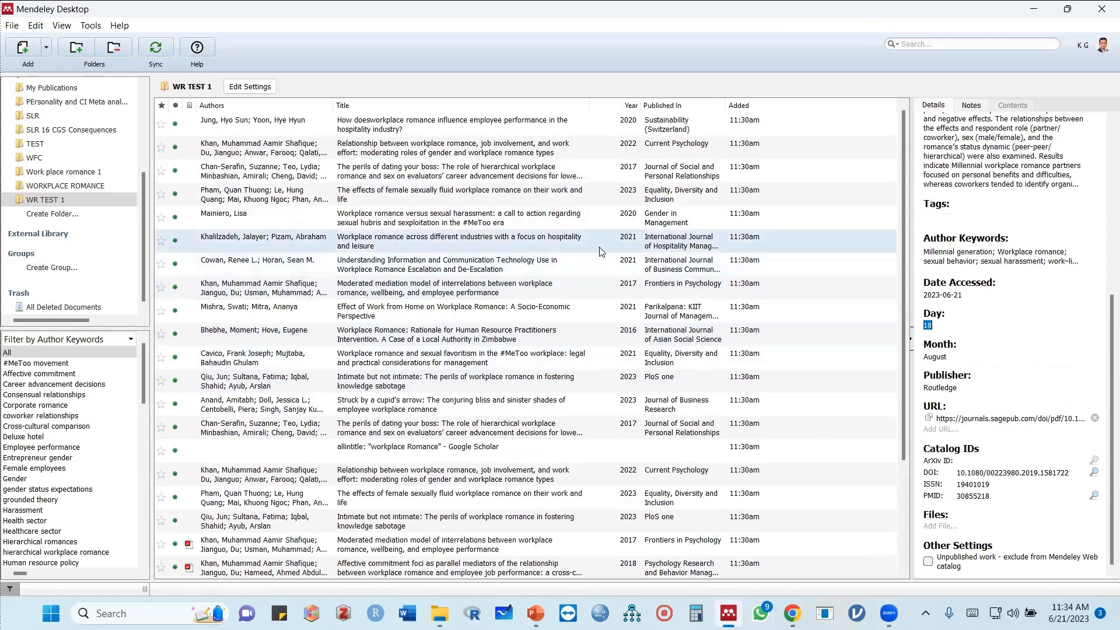
left_click(438, 127)
left_click(956, 175)
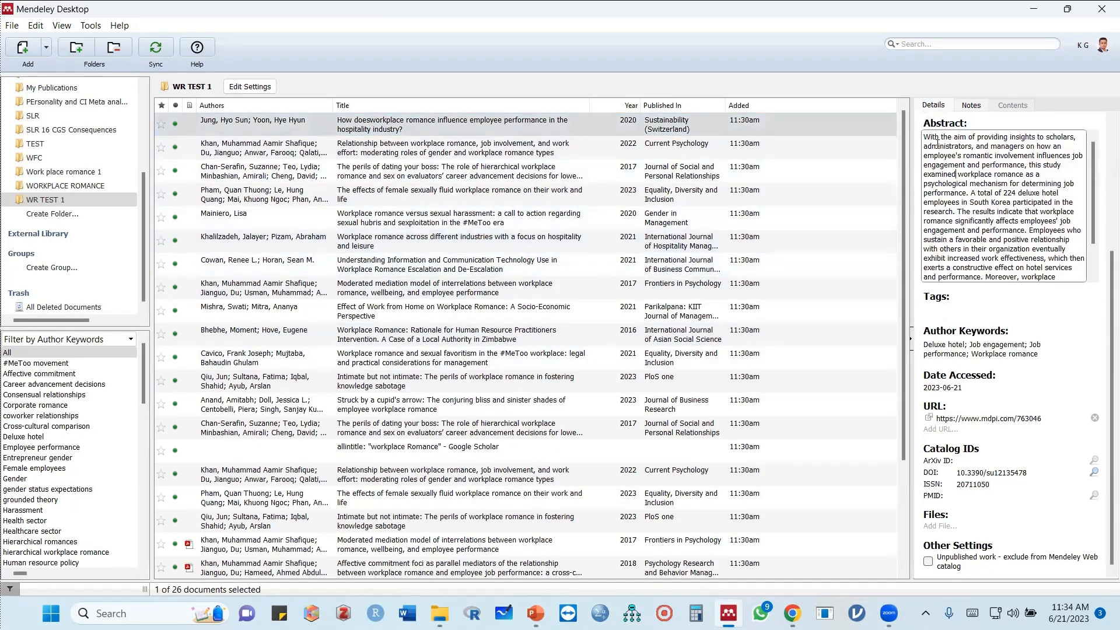
left_click_drag(926, 138, 1067, 288)
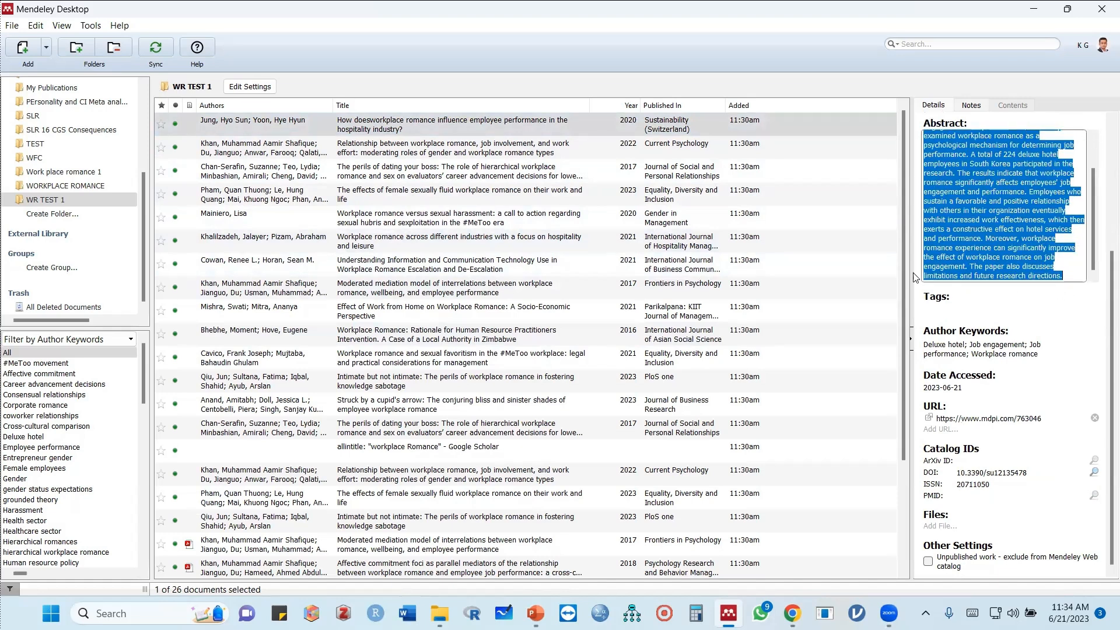
left_click_drag(912, 275, 611, 276)
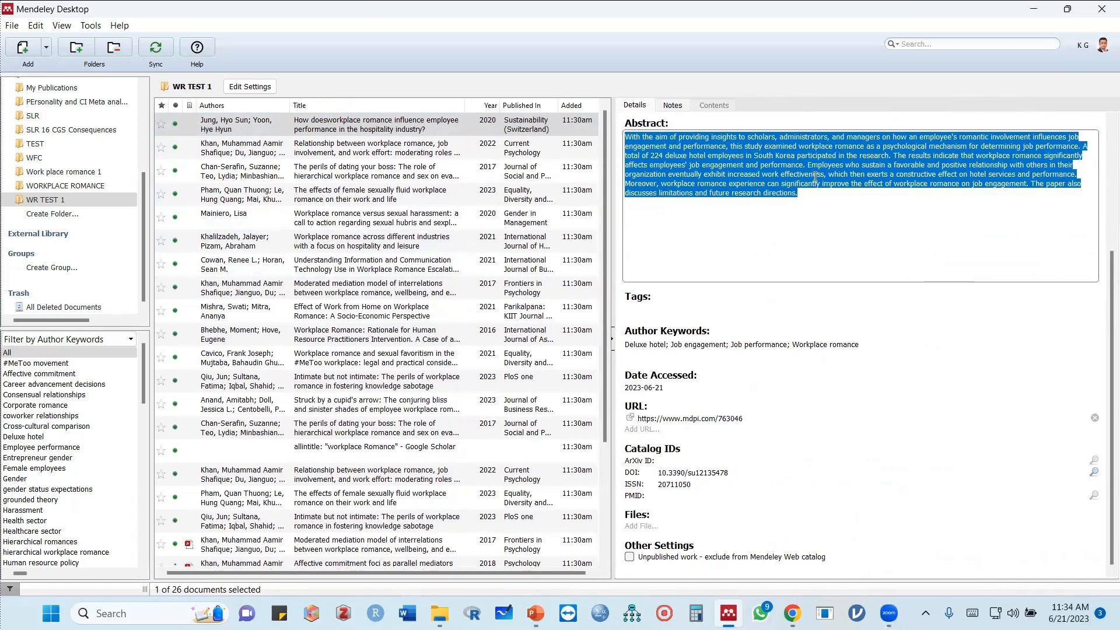
left_click(813, 195)
left_click(623, 138, "shift")
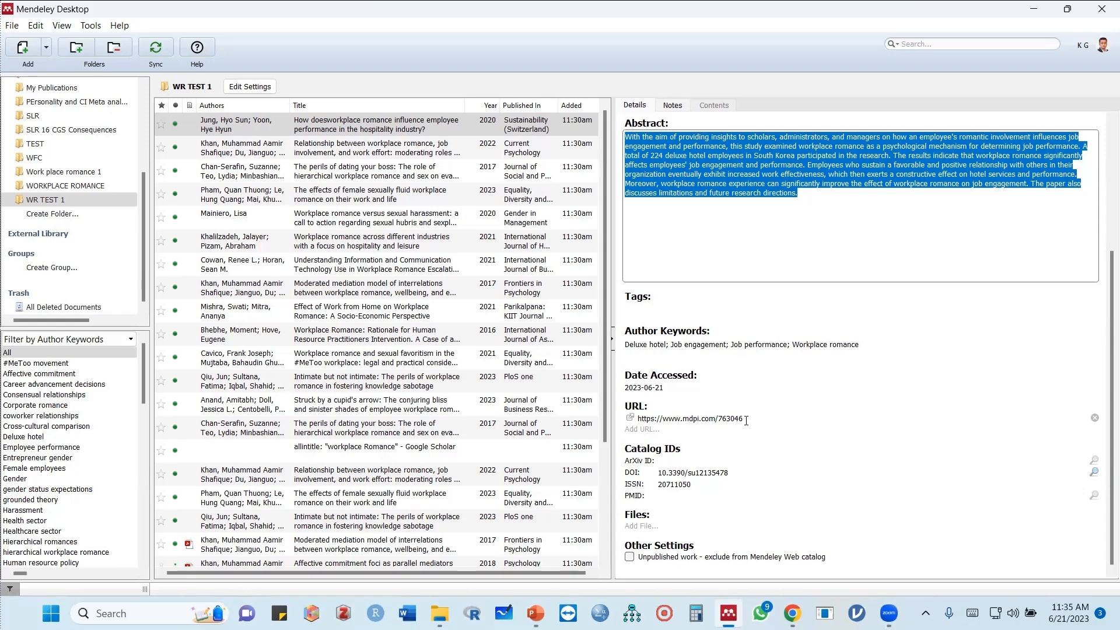
- Switch to the PowerPoint PRISMA slide and highlight the exclusion reasons from "Methodologyn not clear (n=1)" to "case studies(n=2)"
key("alt+Tab")
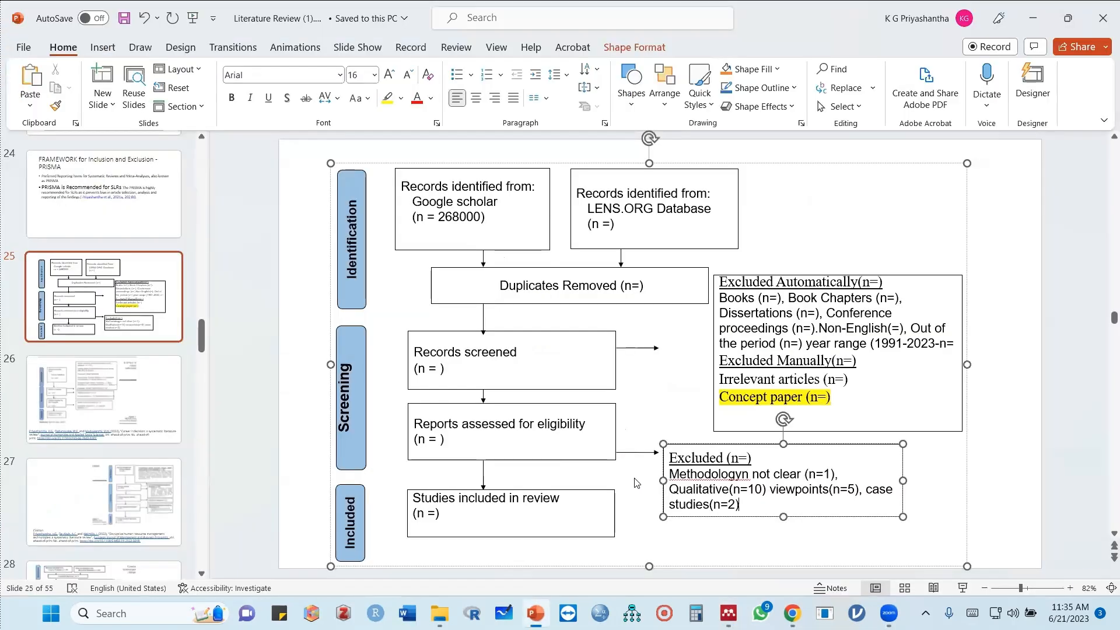
left_click(671, 474)
left_click_drag(737, 482, 799, 516)
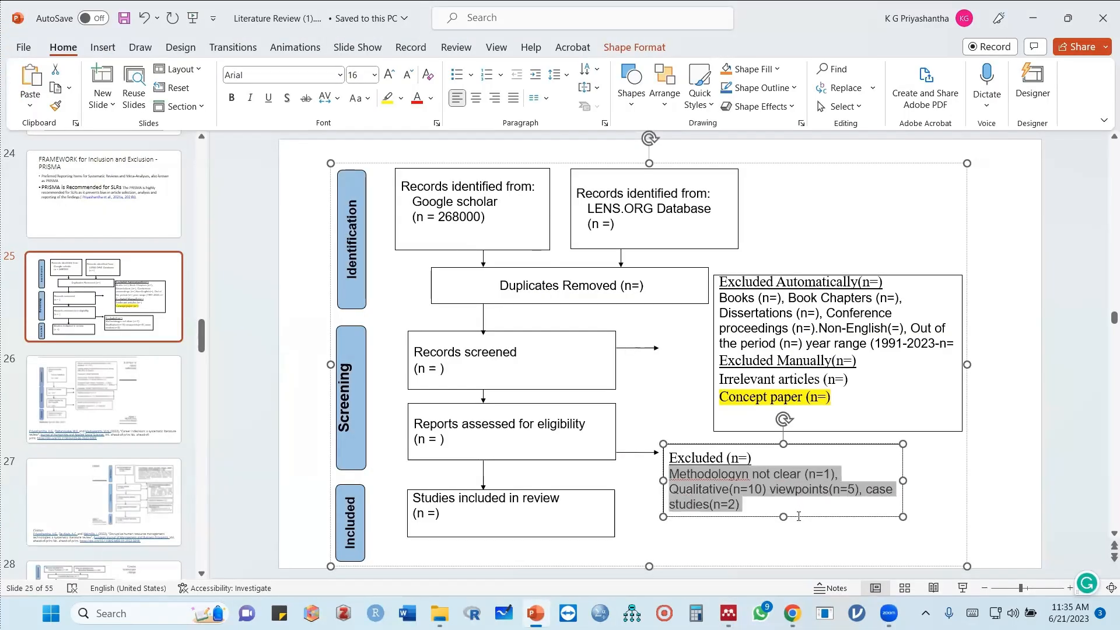
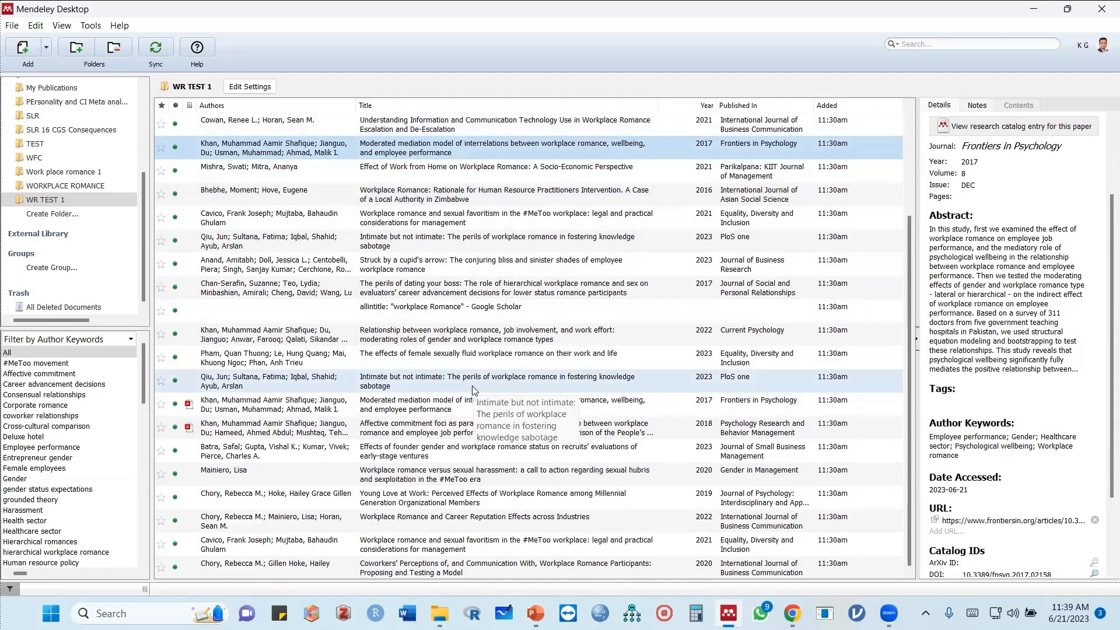
- Prepare an RIS export of all references in the WR TEST 1 folder to Downloads, then cancel it without saving
left_click(484, 168)
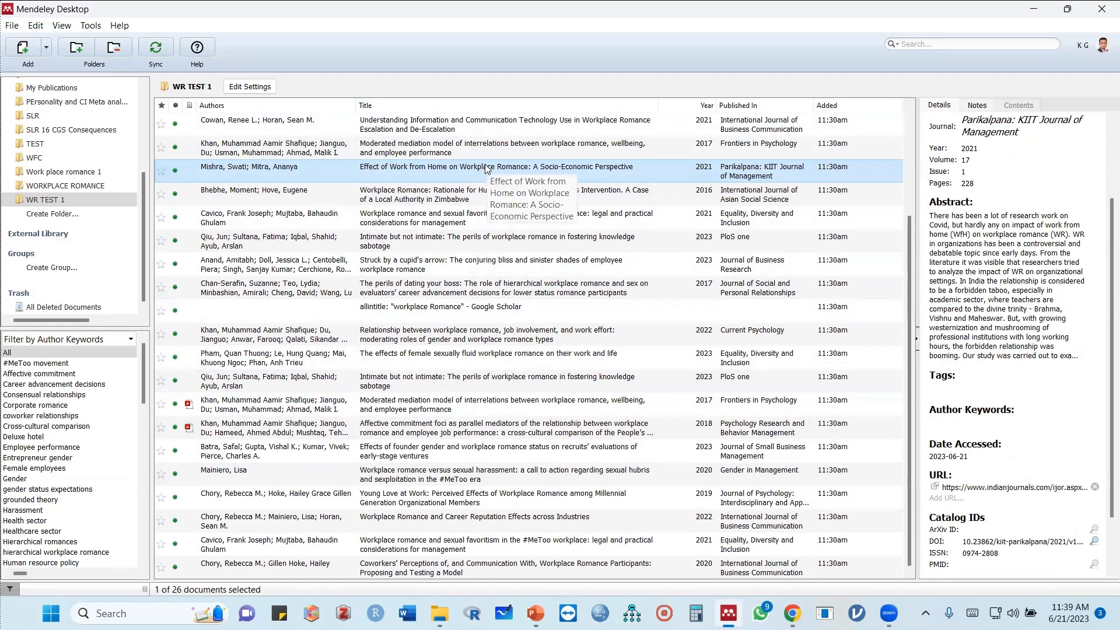
key("ctrl+a")
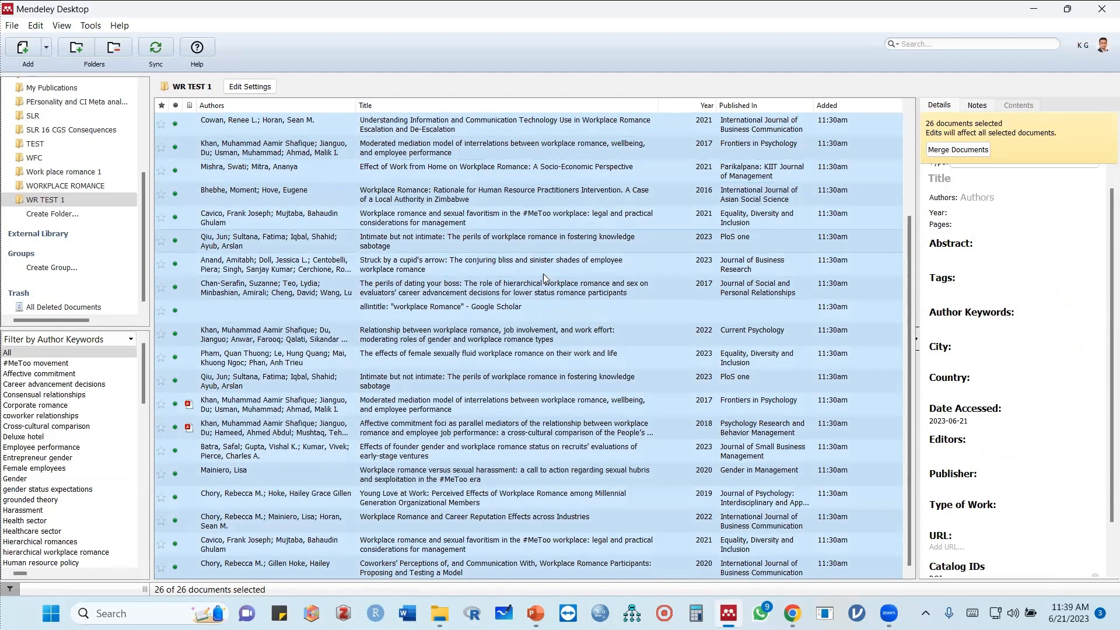
right_click(500, 199)
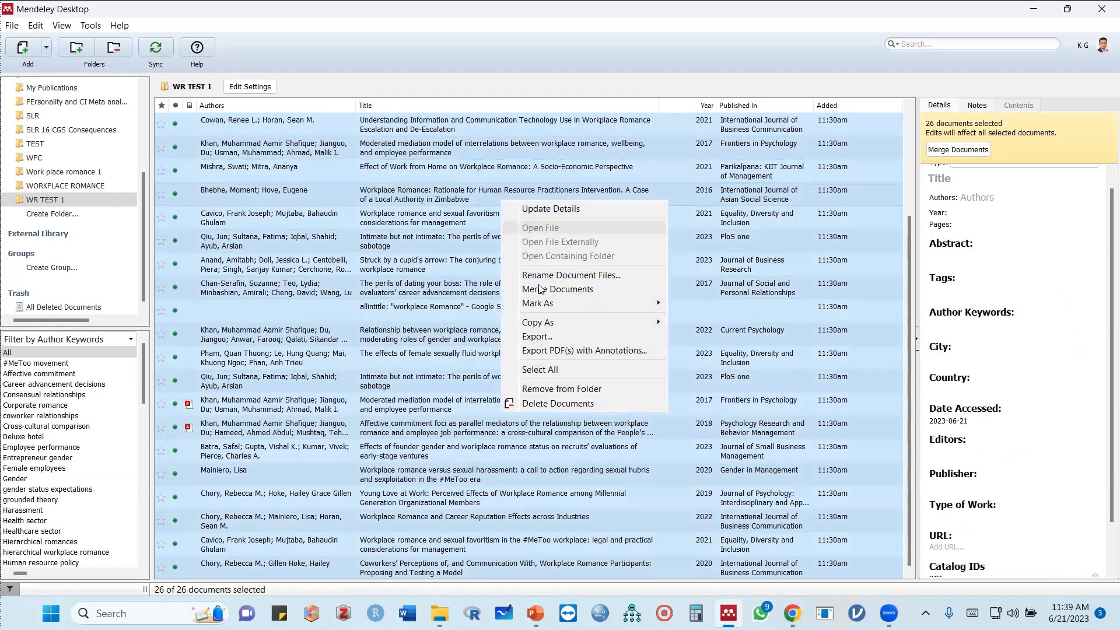
left_click(538, 342)
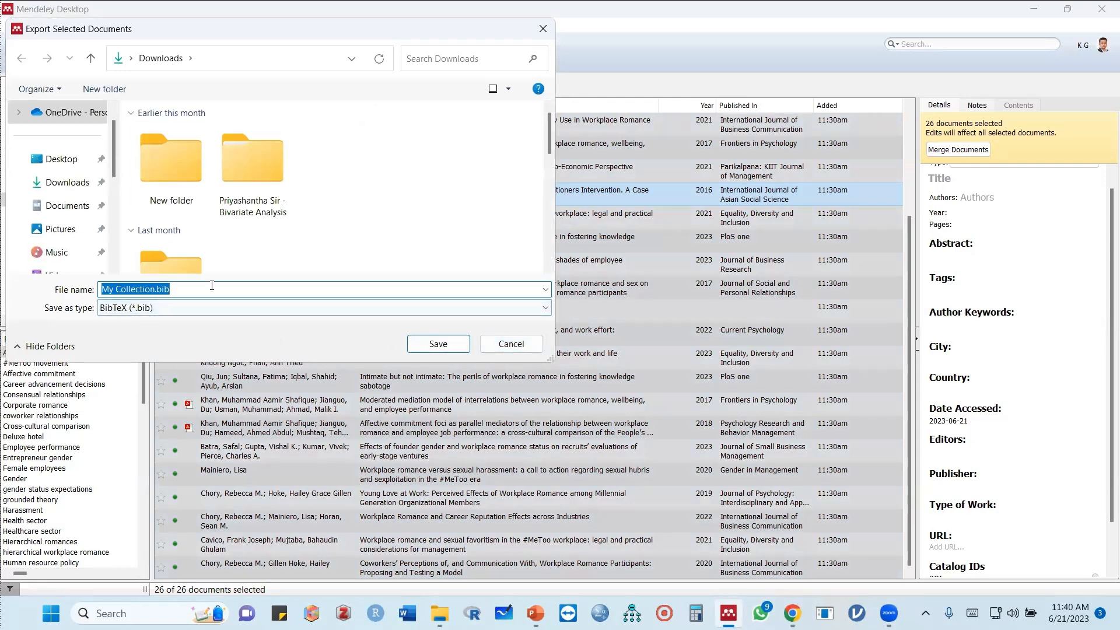
left_click(190, 309)
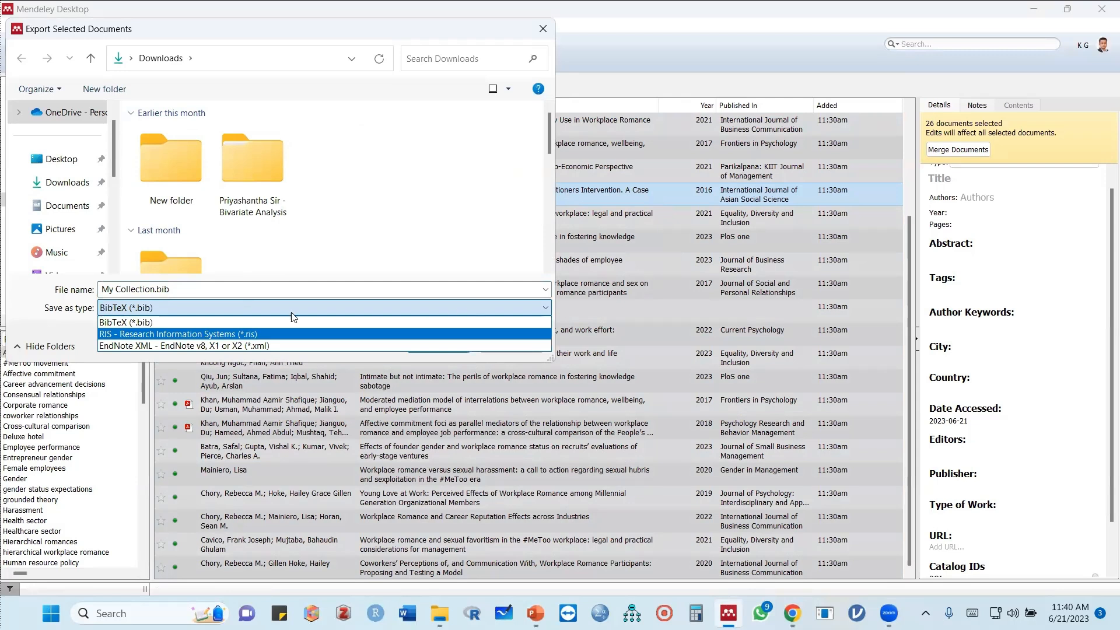
left_click(133, 336)
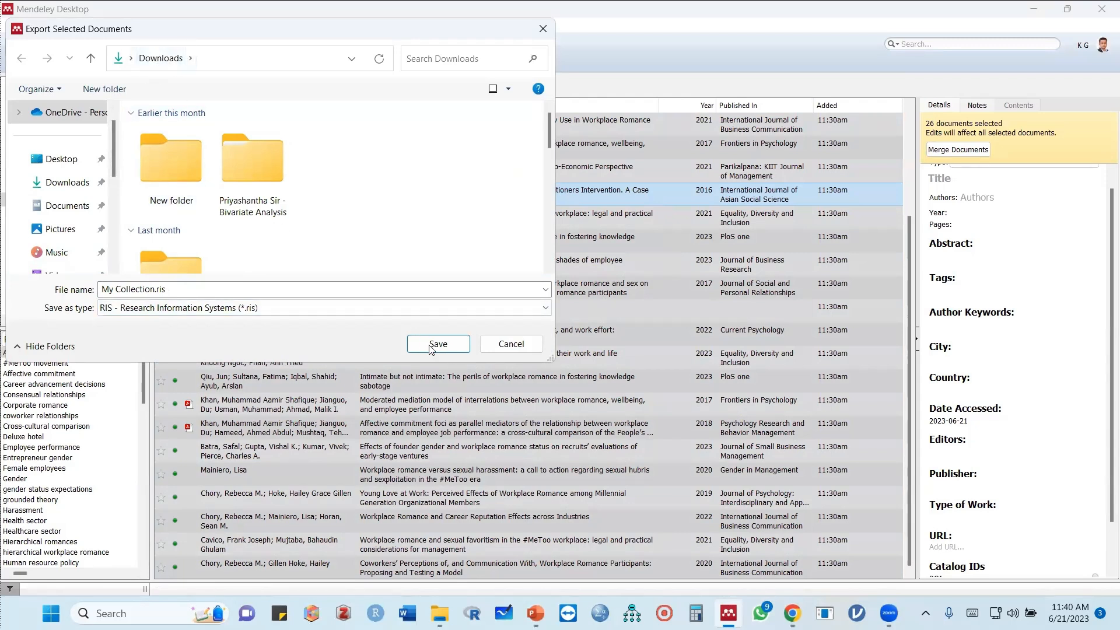
left_click(63, 182)
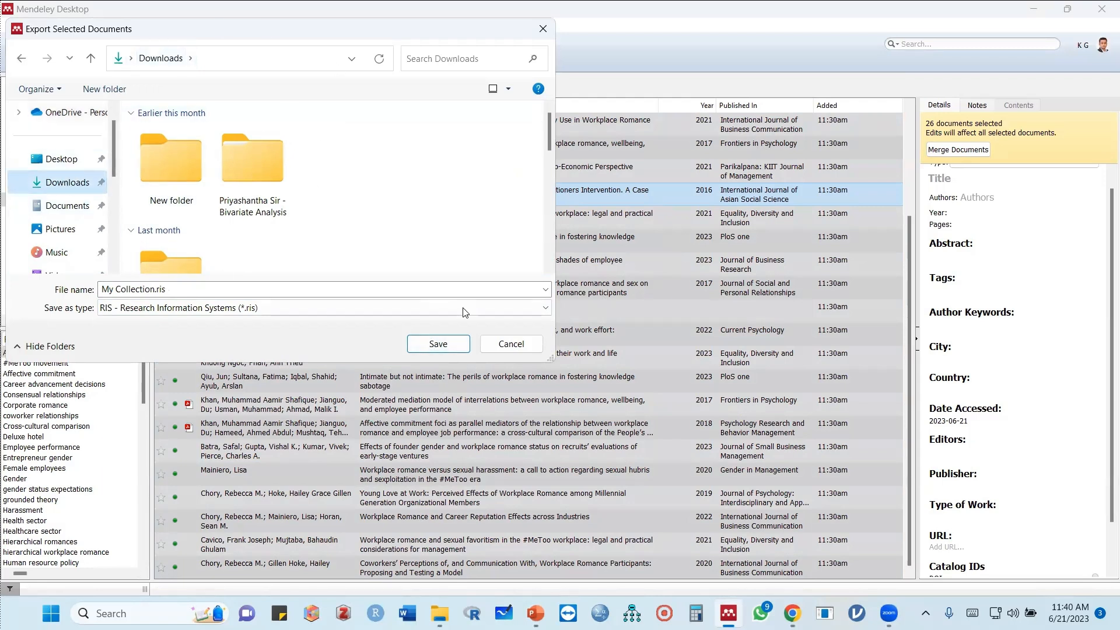
left_click(519, 351)
- Locate "1 WR Mandeley from Google Scholar.ris" in the SDC FMF UOR Files folder, and view PowerPoint's Step 6 slide on extracting the data
left_click(1035, 10)
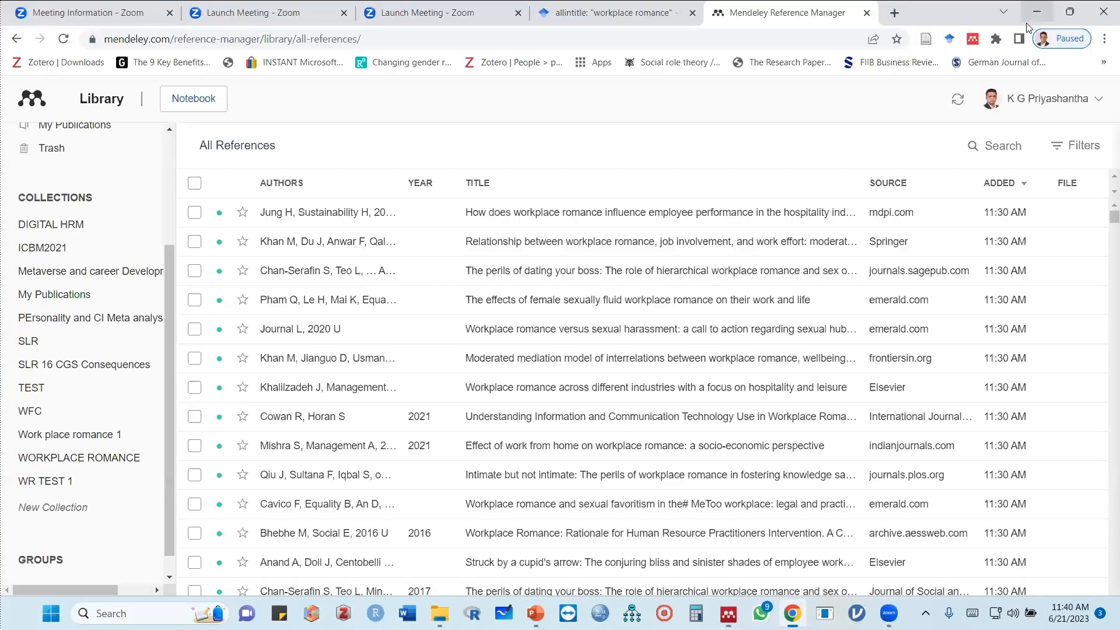
left_click(440, 614)
double_click(158, 141)
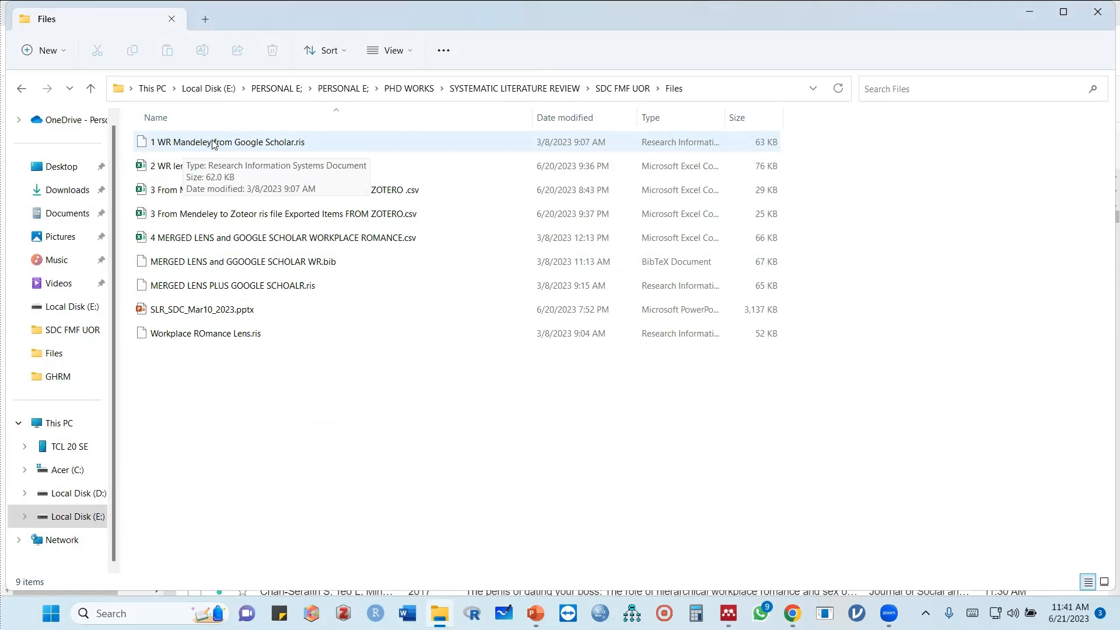
left_click(271, 146)
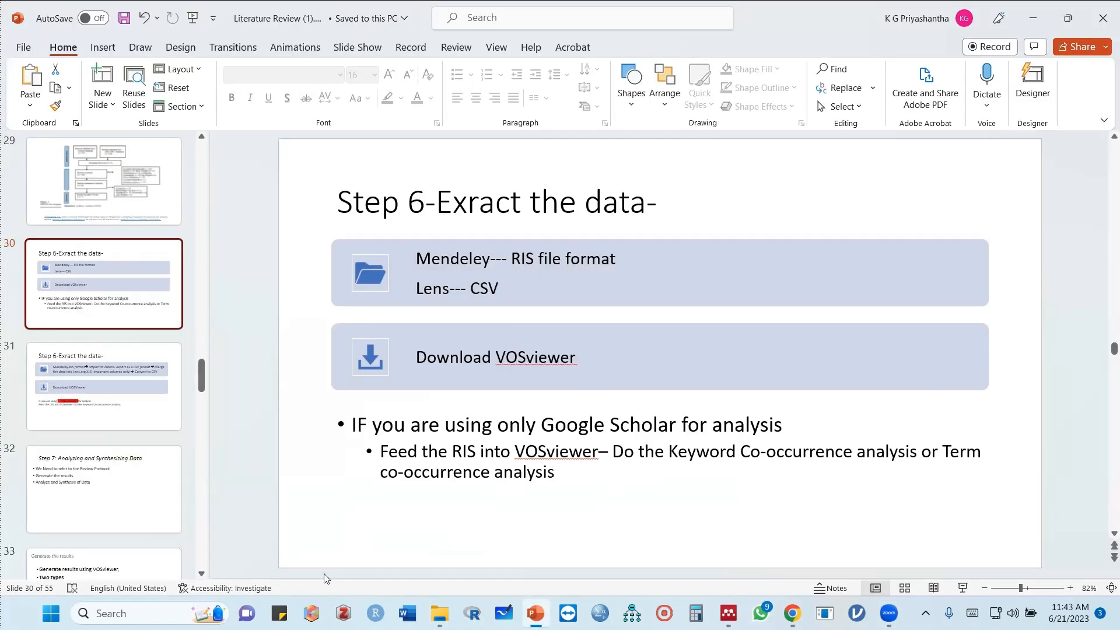
left_click(535, 613)
- Search Google in the browser for "vosviewer" and review the download and online options on the official VOSviewer website
key("alt+Tab")
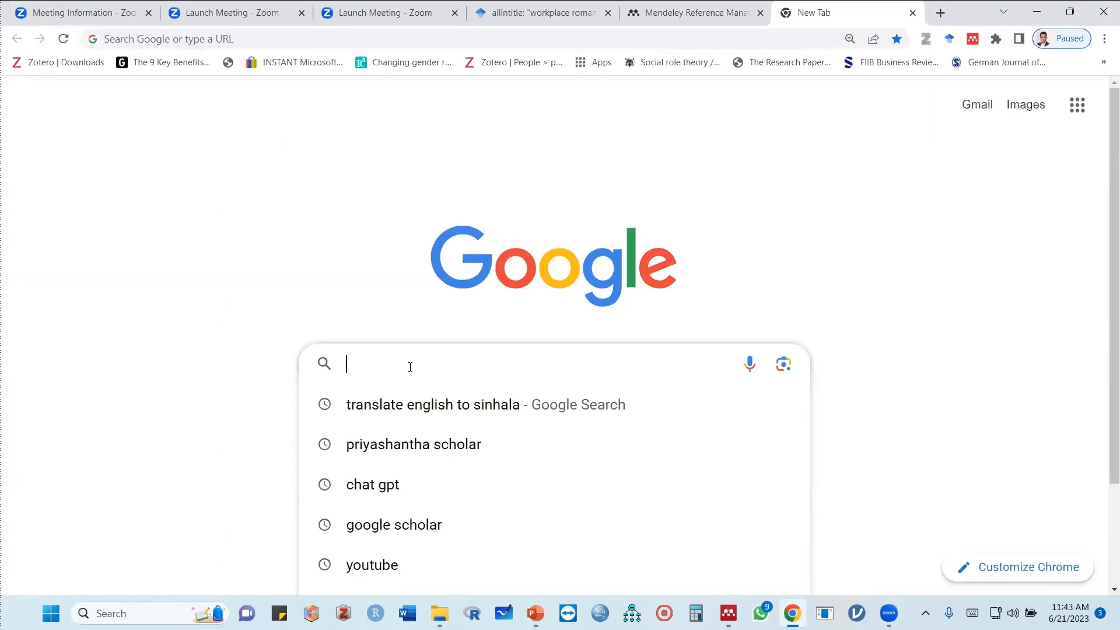
type("v")
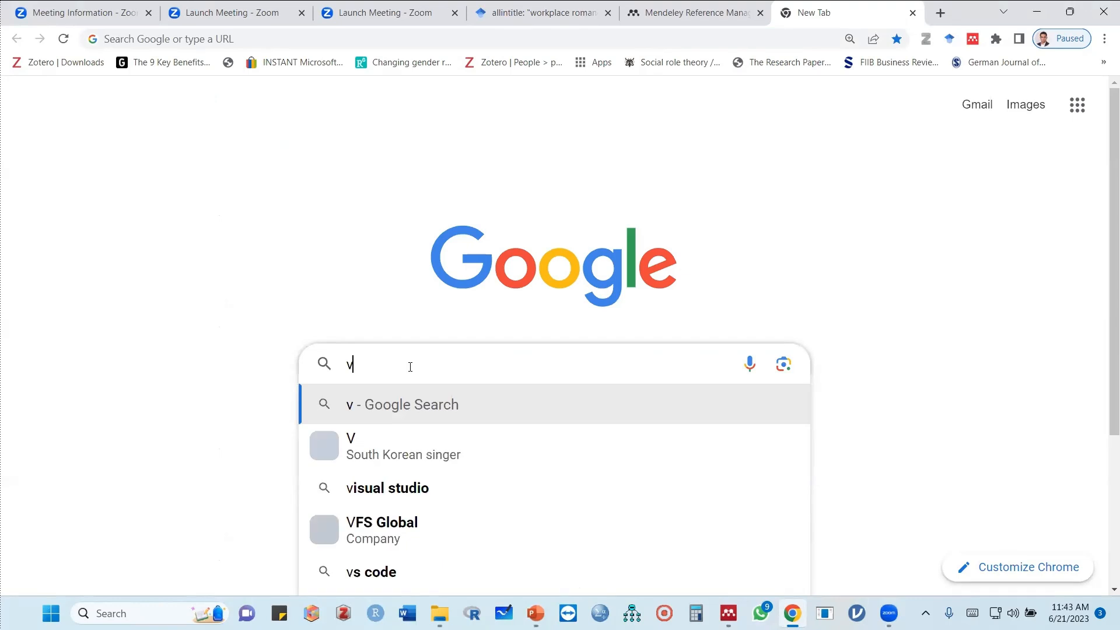
type("osviewer")
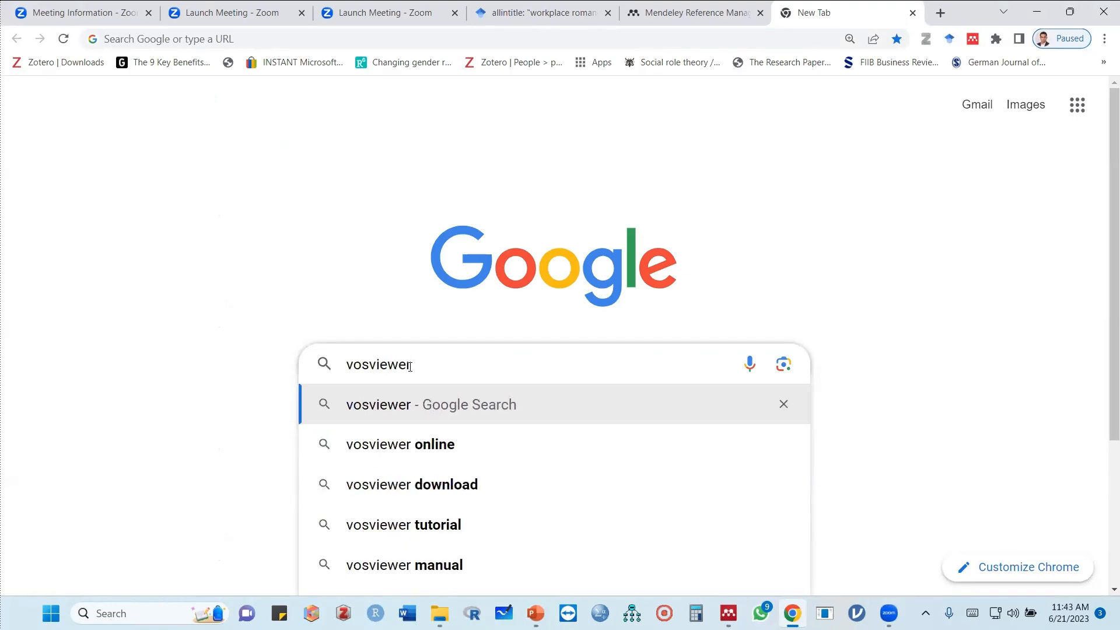
key("Return")
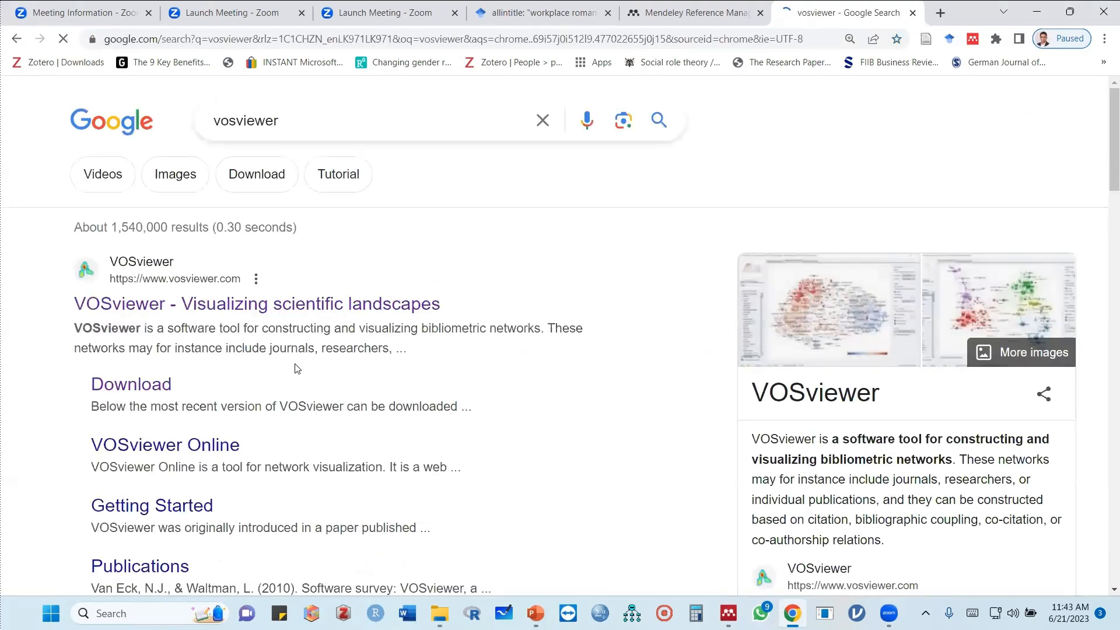
left_click(123, 312)
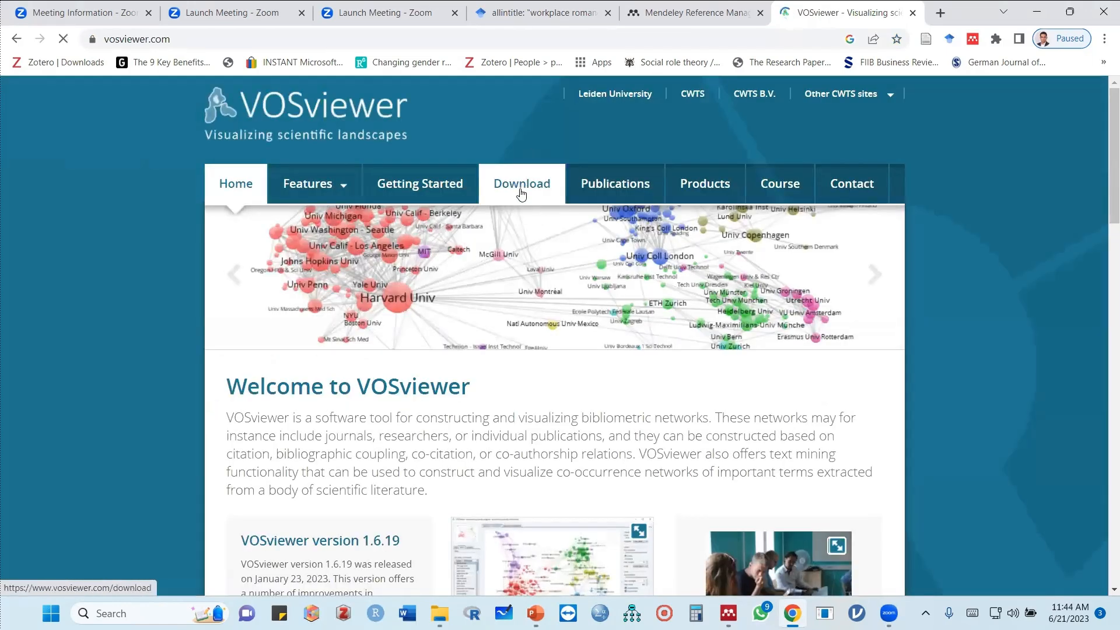
scroll(522, 195, "down", 7)
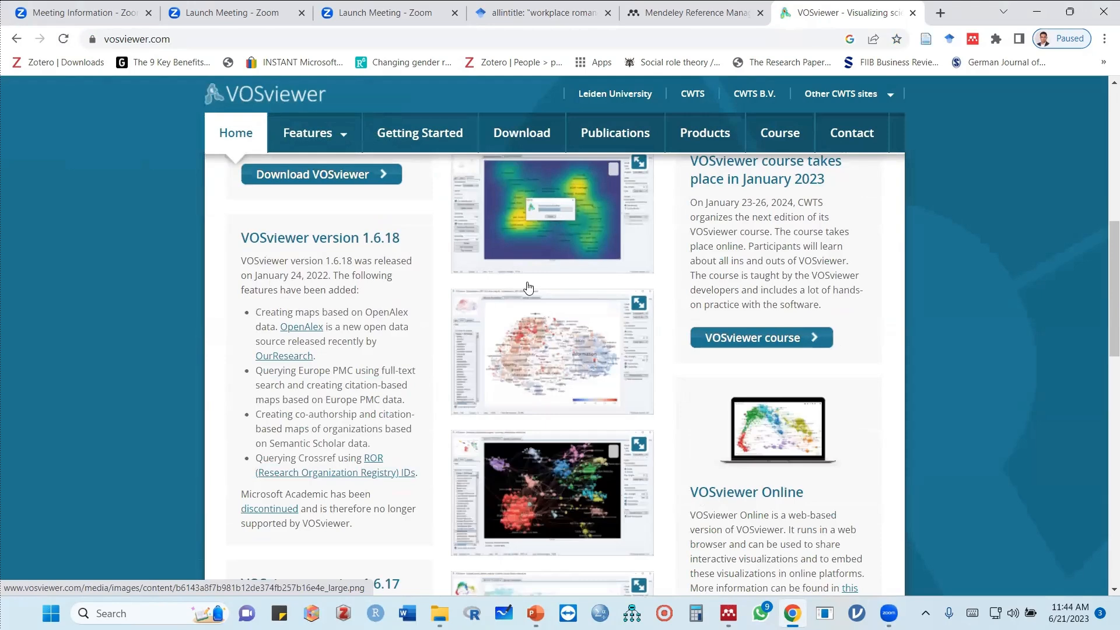
scroll(618, 350, "down", 4)
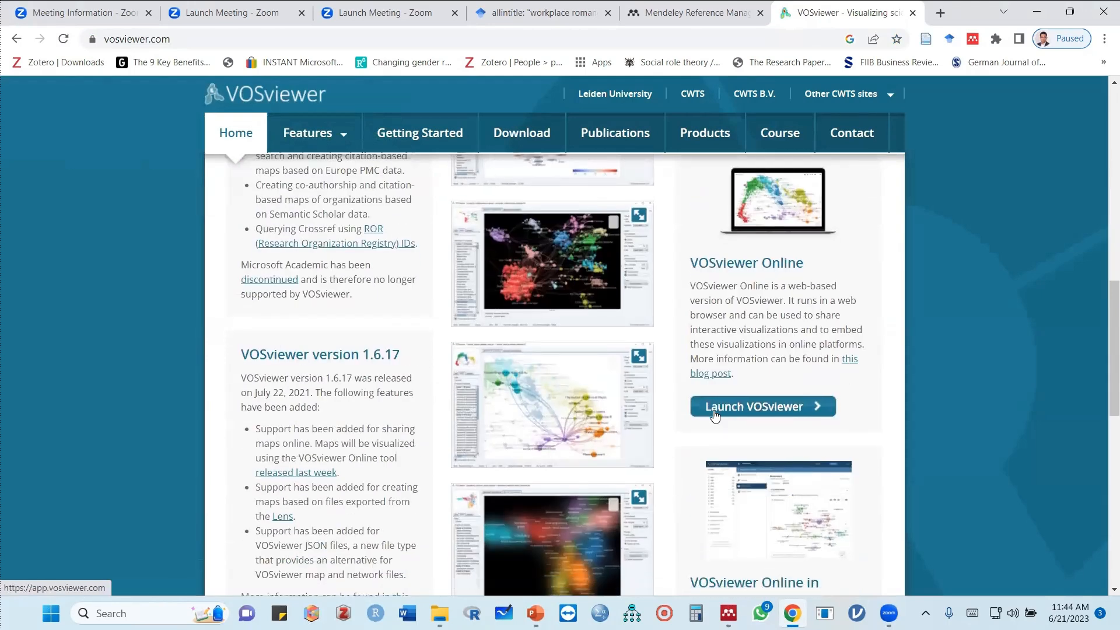
scroll(715, 414, "down", 4)
scroll(374, 263, "up", 12)
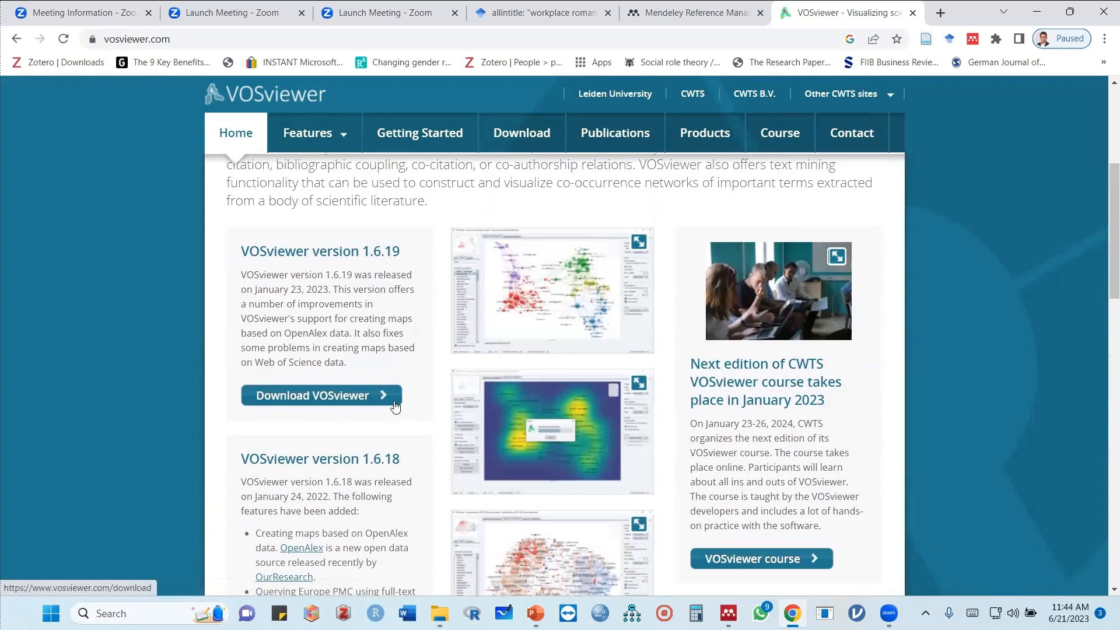
scroll(395, 407, "up", 5)
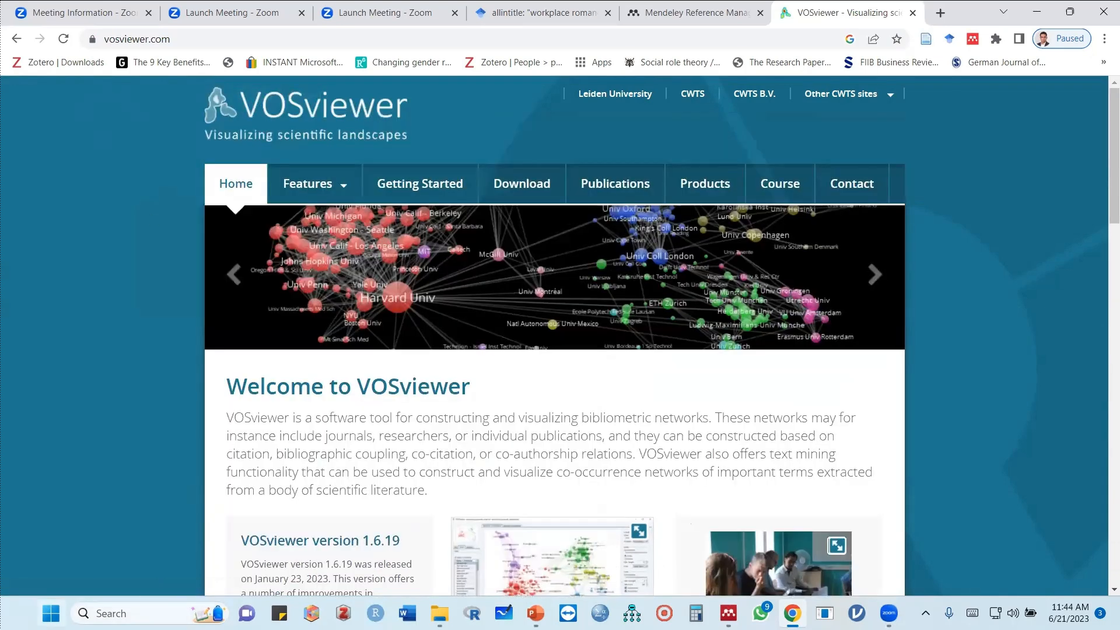
- Find the installed VOSviewer application on the computer and launch it
left_click(51, 613)
left_click(388, 93)
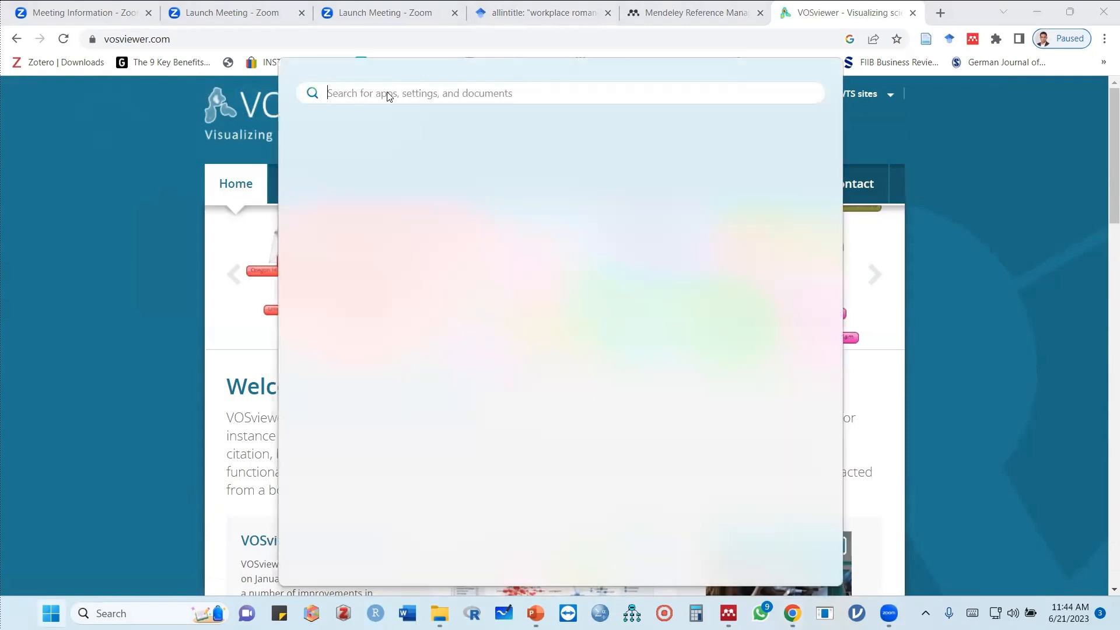
type("vos")
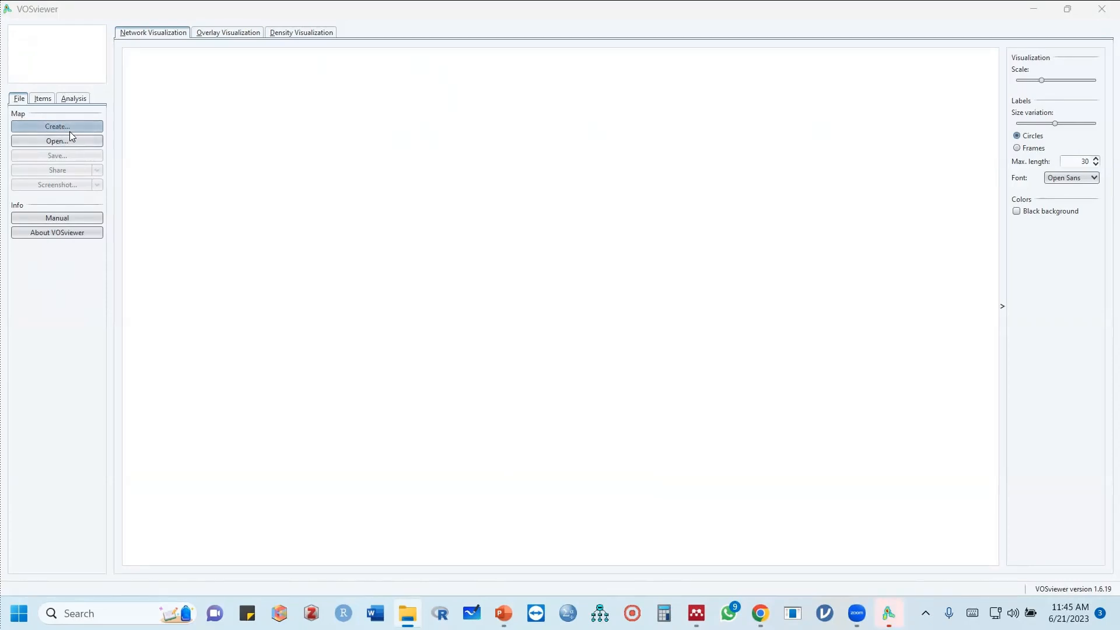
- Begin creating a map based on bibliographic data, with reference manager files as the data source
left_click(61, 127)
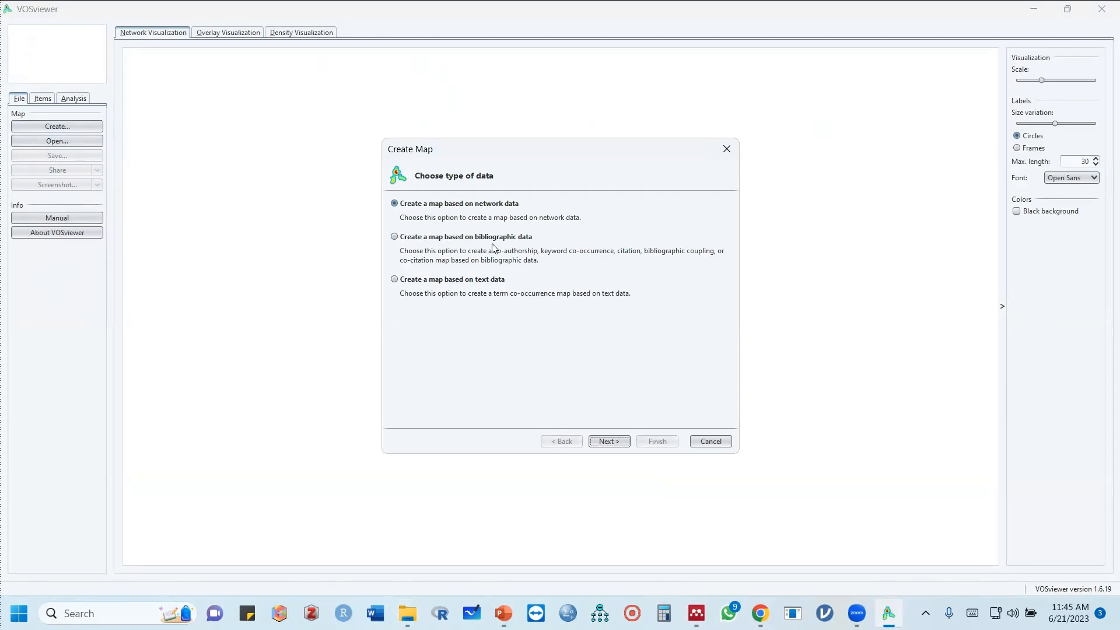
left_click(401, 240)
left_click(610, 443)
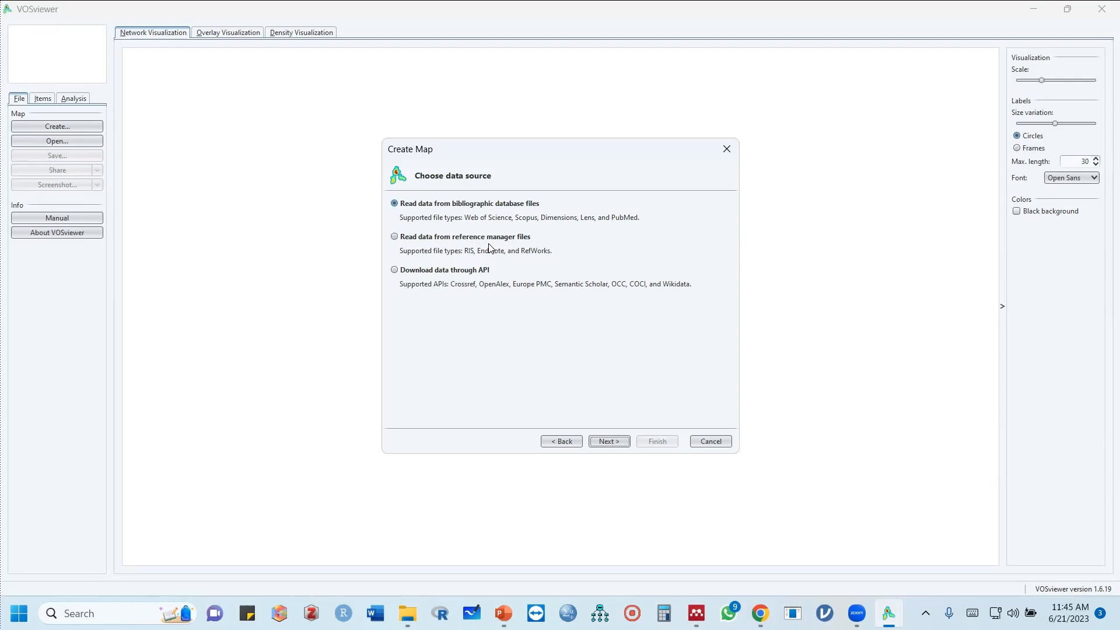
left_click(395, 237)
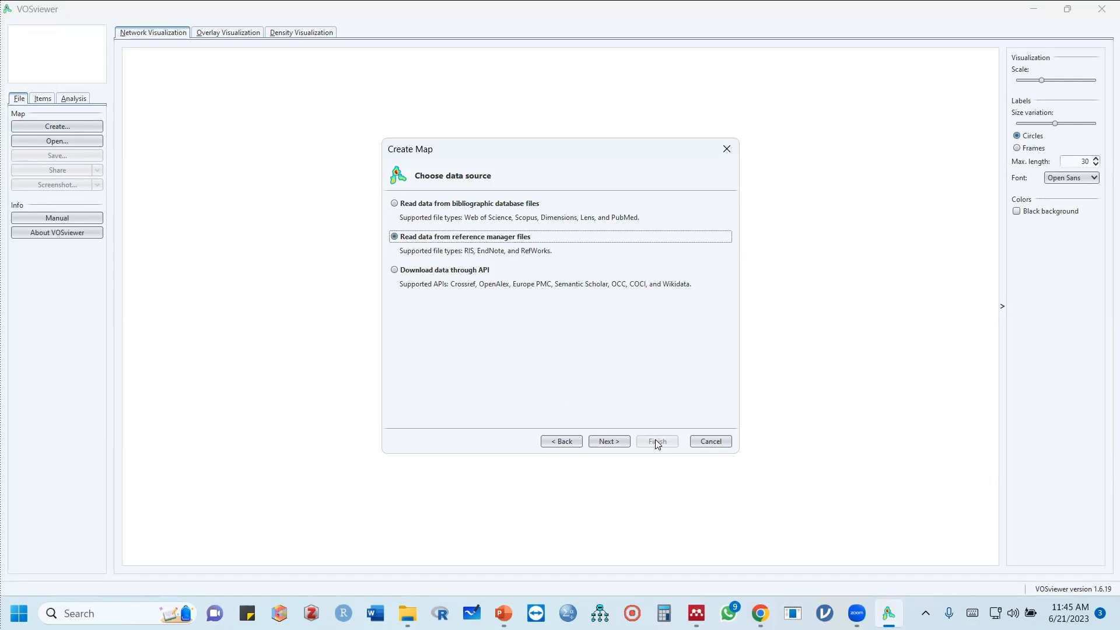
left_click(607, 443)
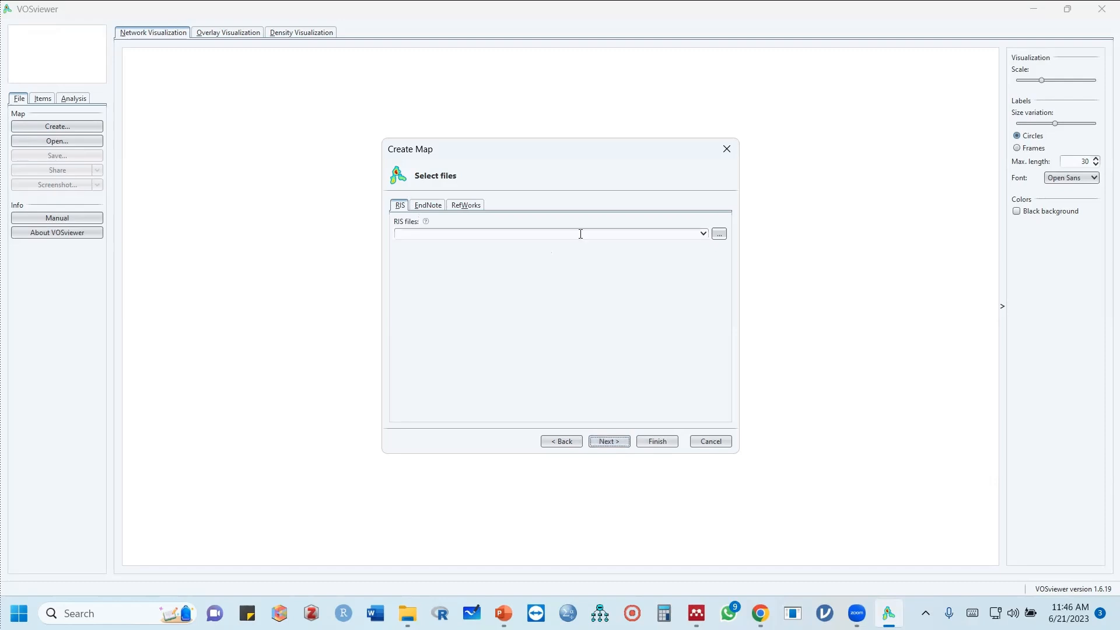
- Load "1 WR Mandeley from Google Scholar.ris" from the SDC FMF UOR Files folder as the map's RIS file
left_click(718, 234)
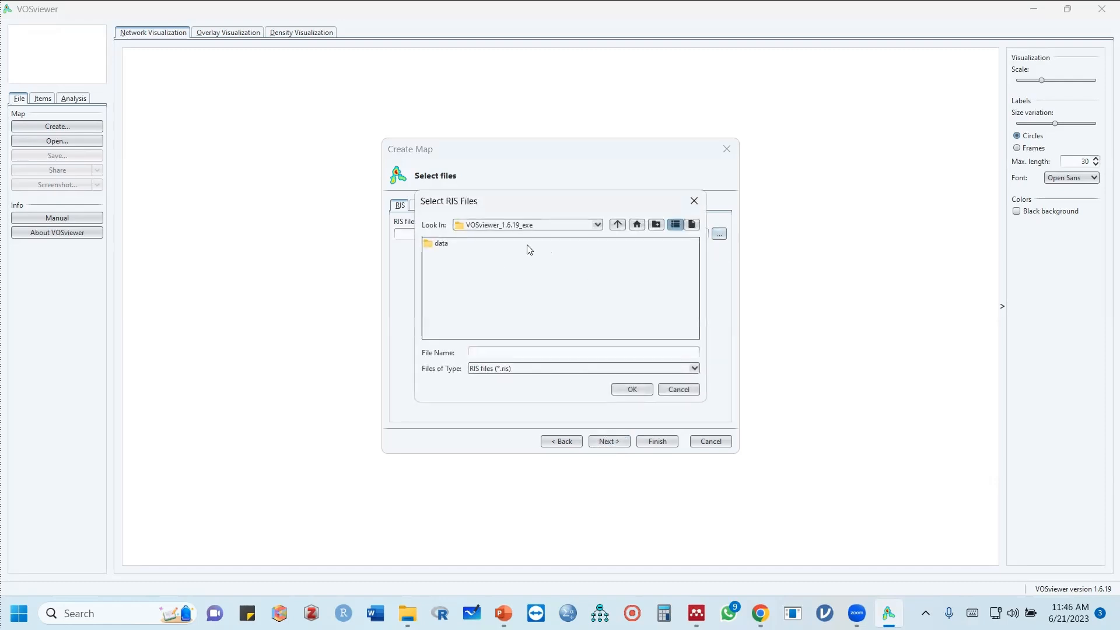
left_click(600, 226)
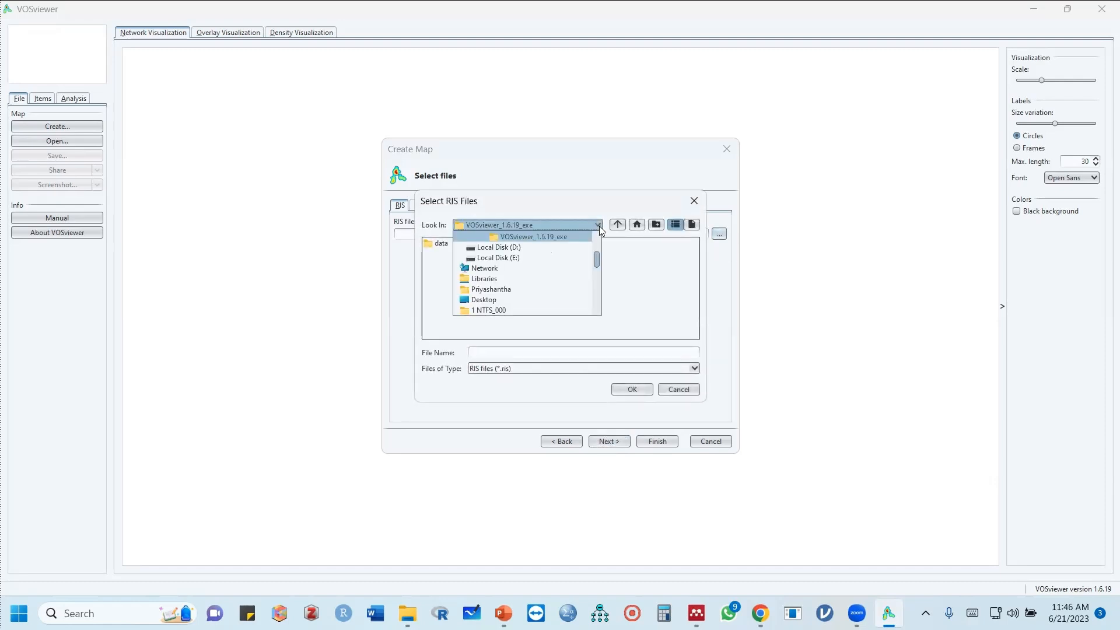
left_click(524, 256)
double_click(453, 243)
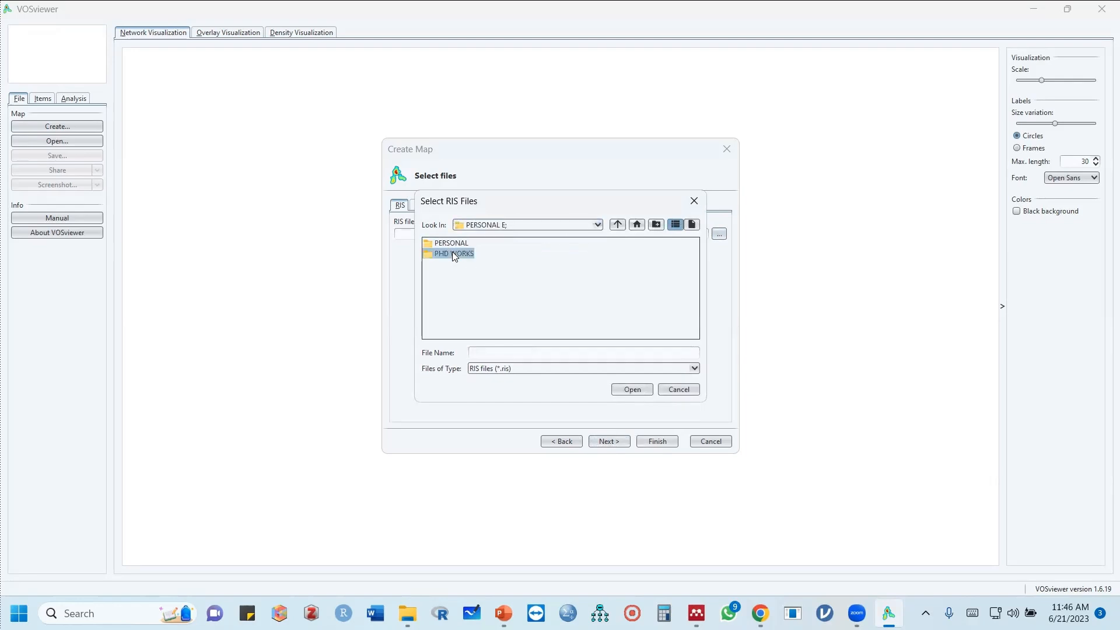
double_click(453, 254)
double_click(601, 253)
double_click(576, 285)
double_click(427, 244)
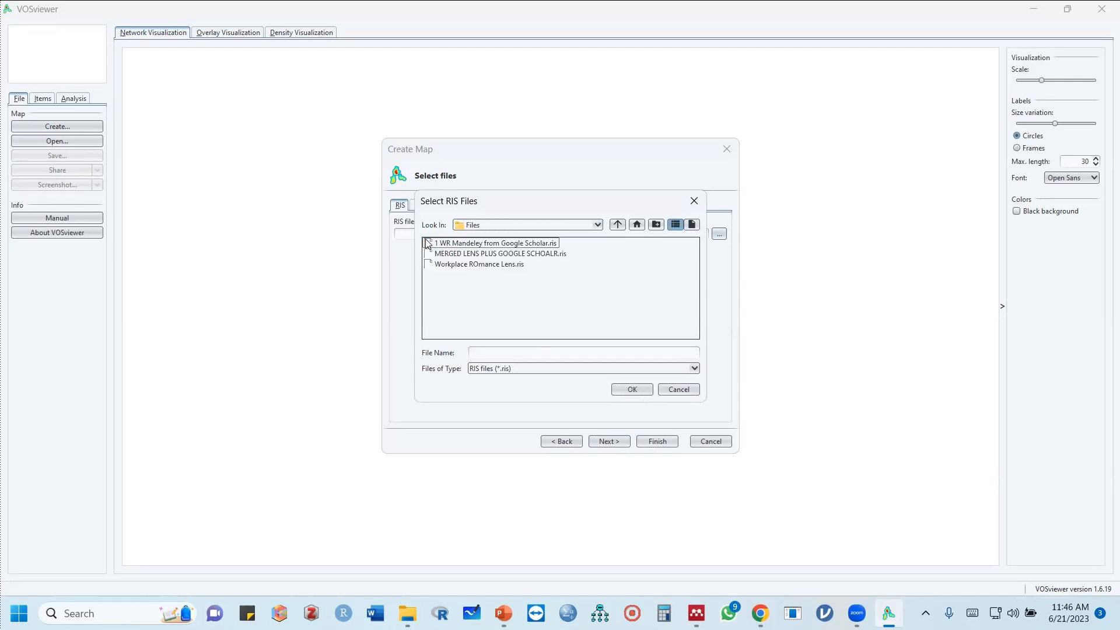
left_click(450, 245)
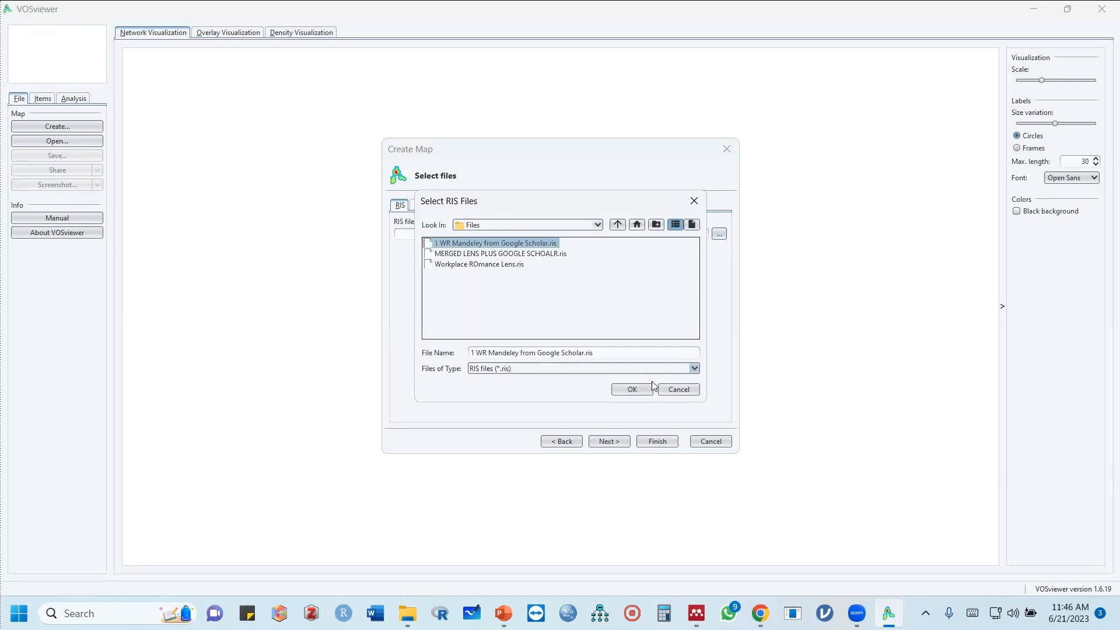
left_click(628, 390)
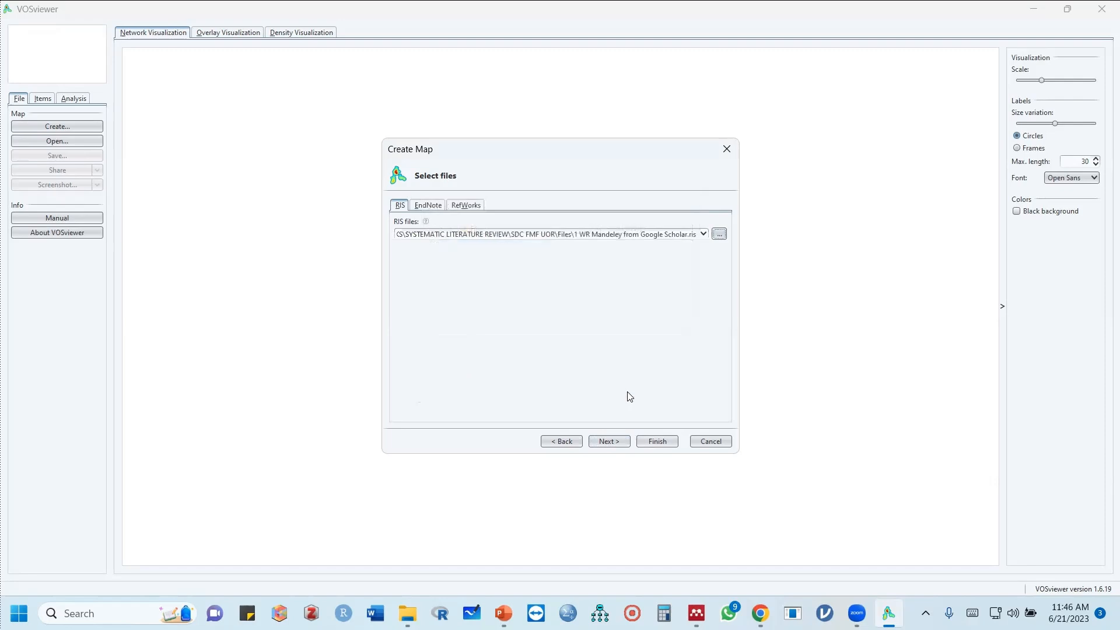
left_click(611, 443)
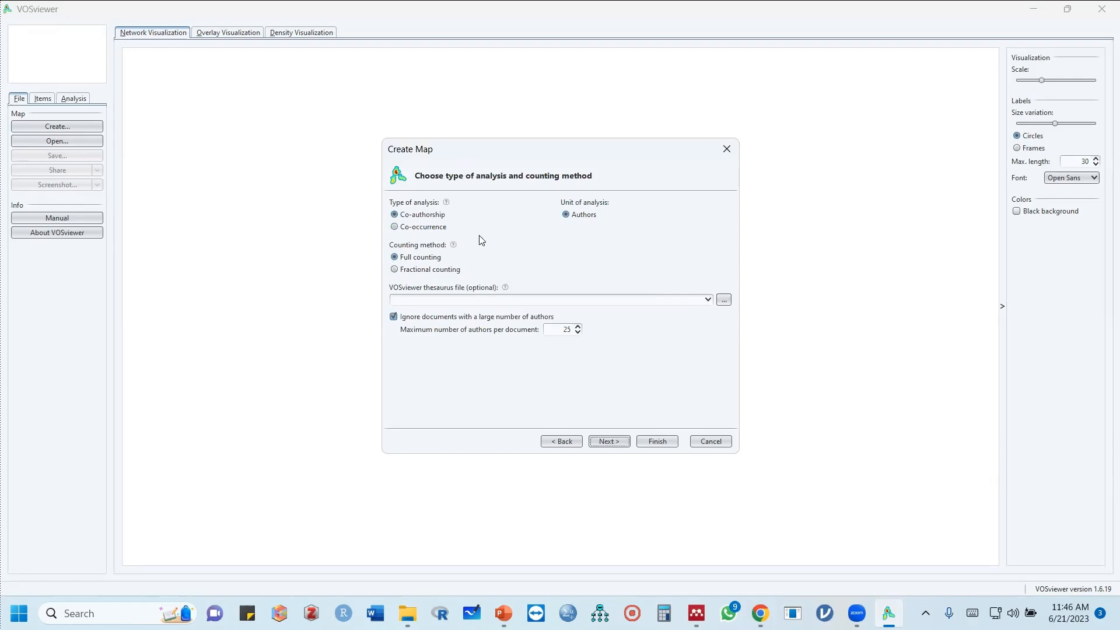
- Set the type of analysis to keyword co-occurrence and the minimum number of occurrences of a keyword to 1
left_click(396, 228)
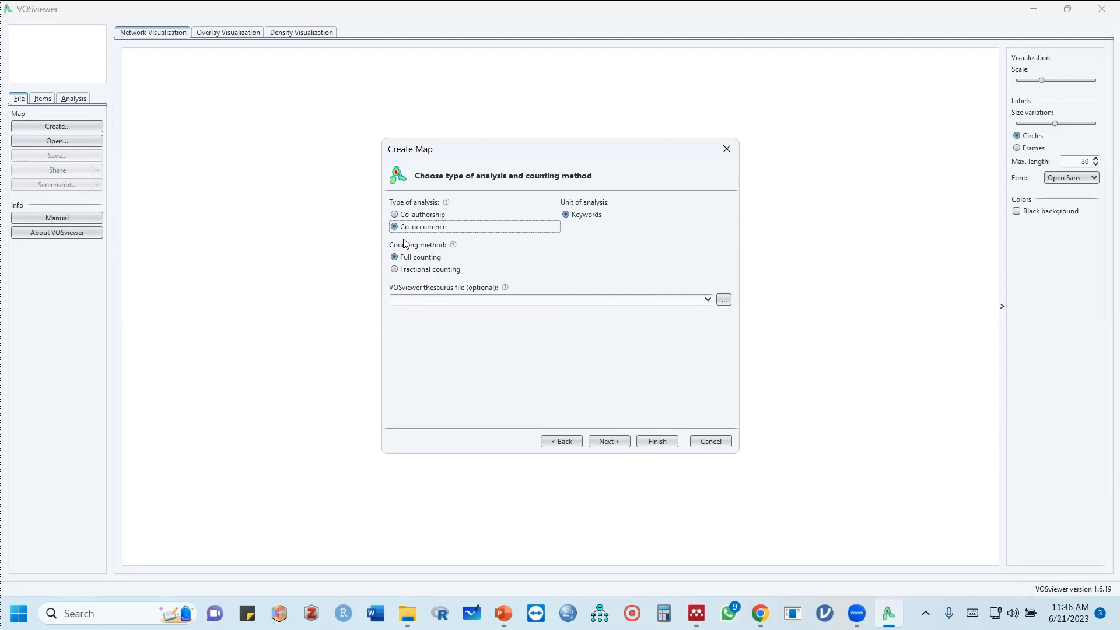
left_click(601, 441)
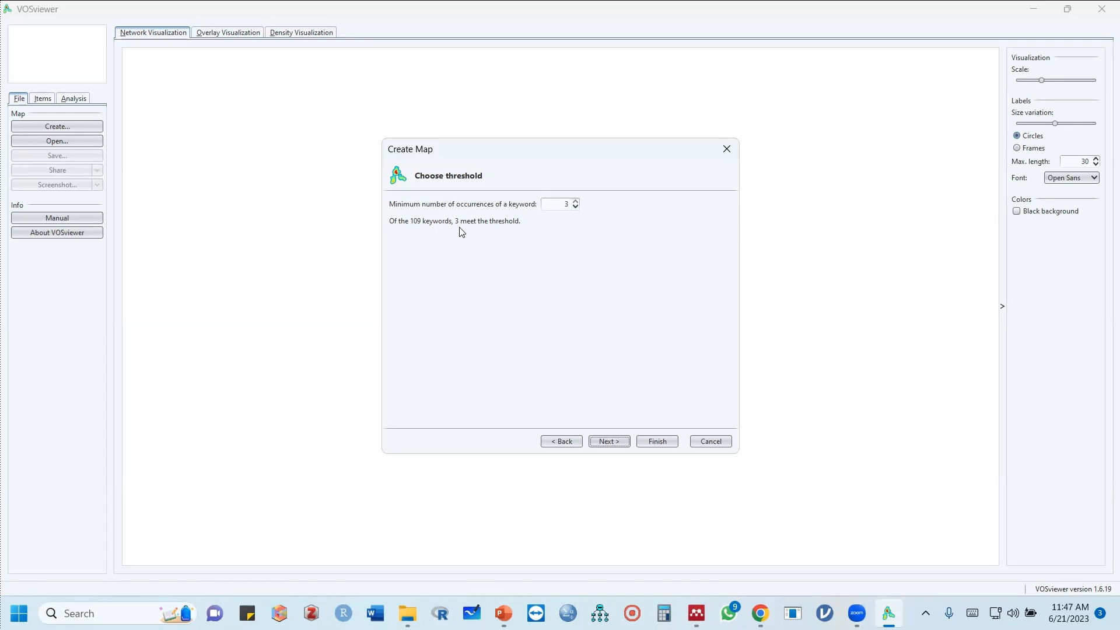
left_click(576, 208)
left_click(575, 208)
left_click(576, 201)
left_click(575, 201)
left_click(576, 207)
left_click(576, 207)
left_click(607, 442)
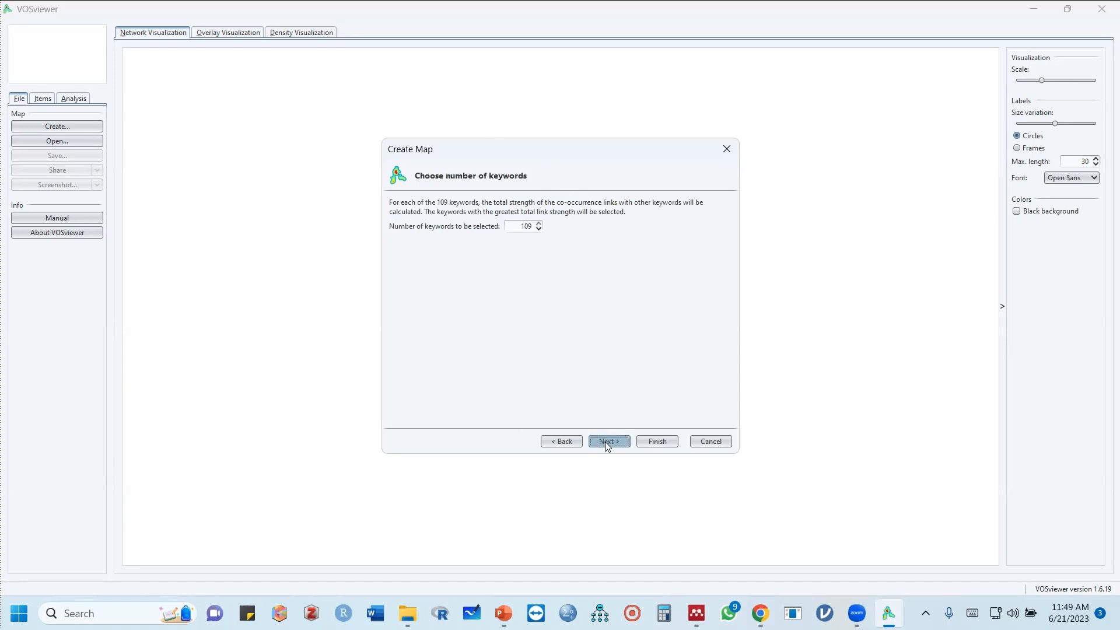
- Keep the number of keywords at 109, review the keyword list, and exclude "pakistan" from the selection
left_click(597, 442)
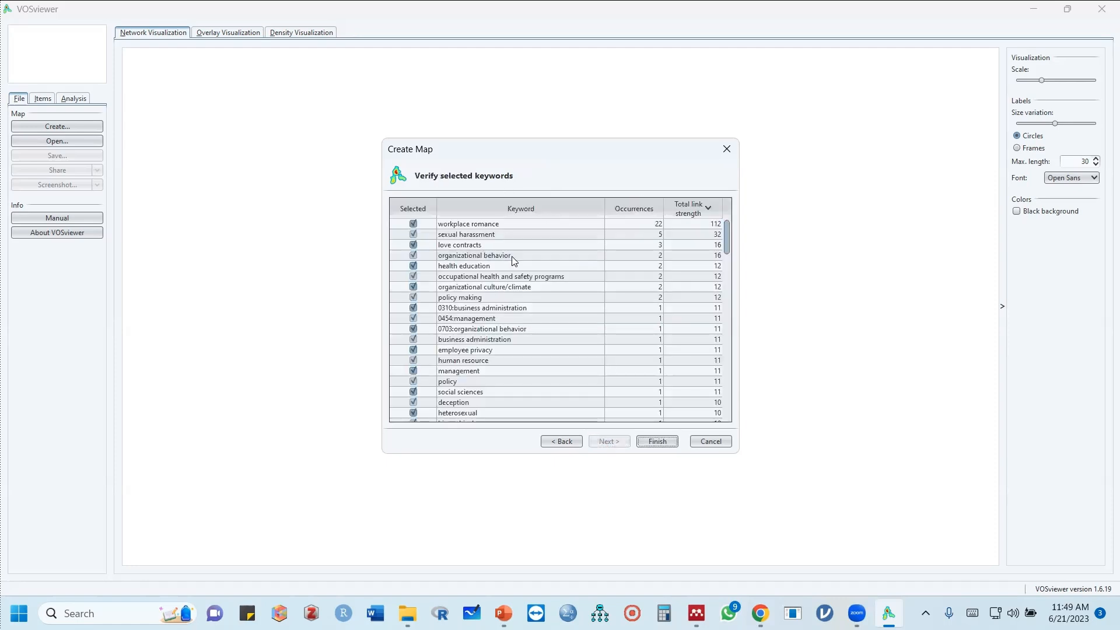
scroll(535, 366, "down", 20)
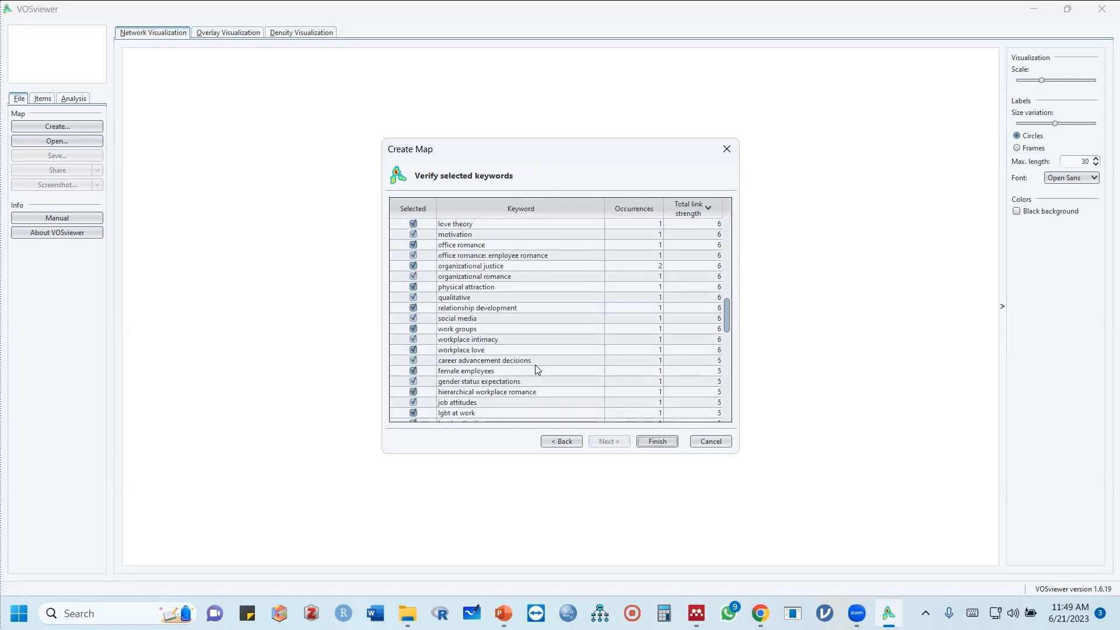
scroll(535, 365, "up", 20)
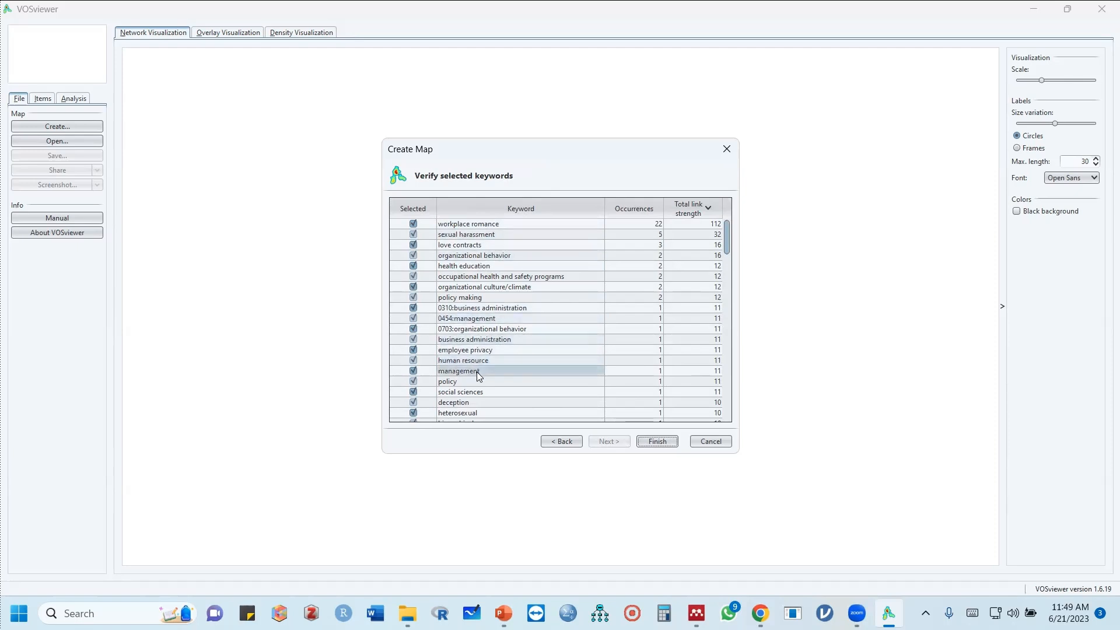
scroll(477, 384, "down", 4)
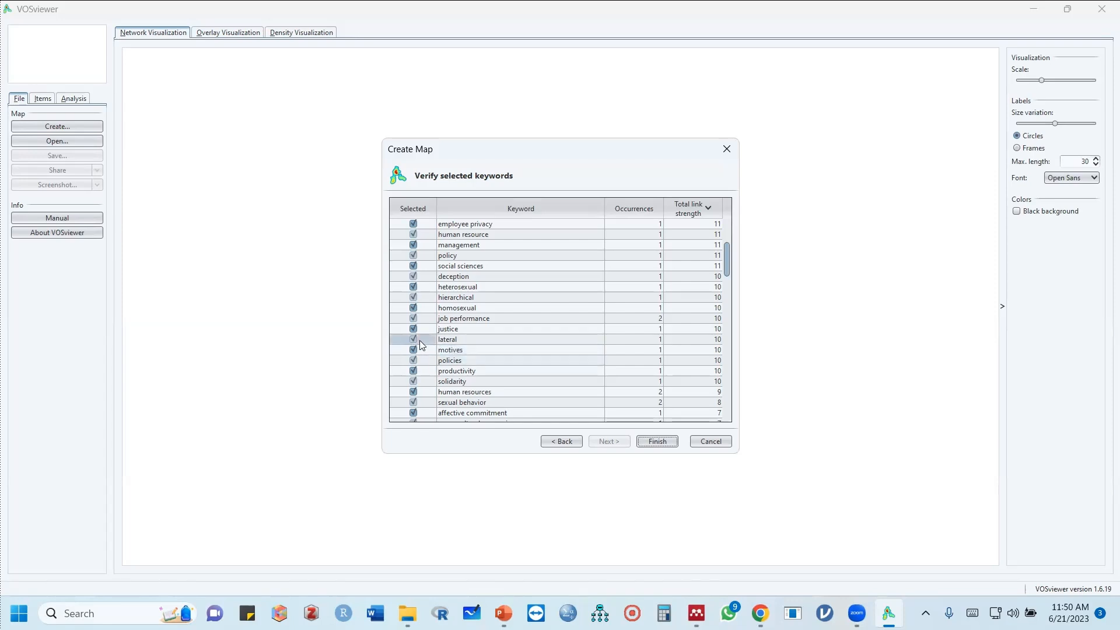
scroll(465, 357, "down", 6)
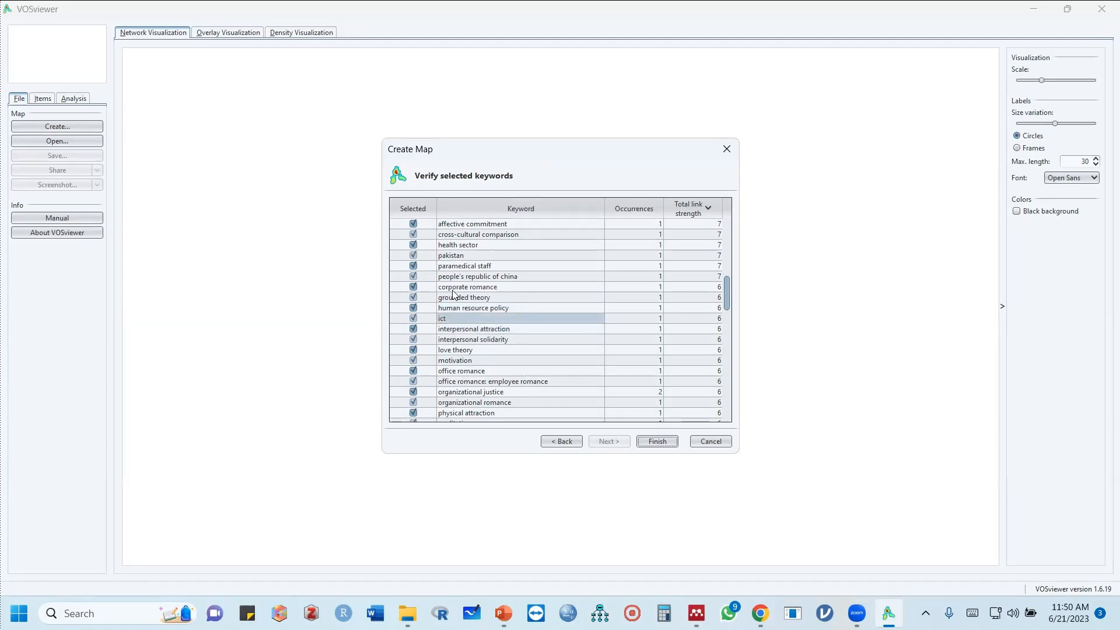
scroll(466, 253, "up", 3)
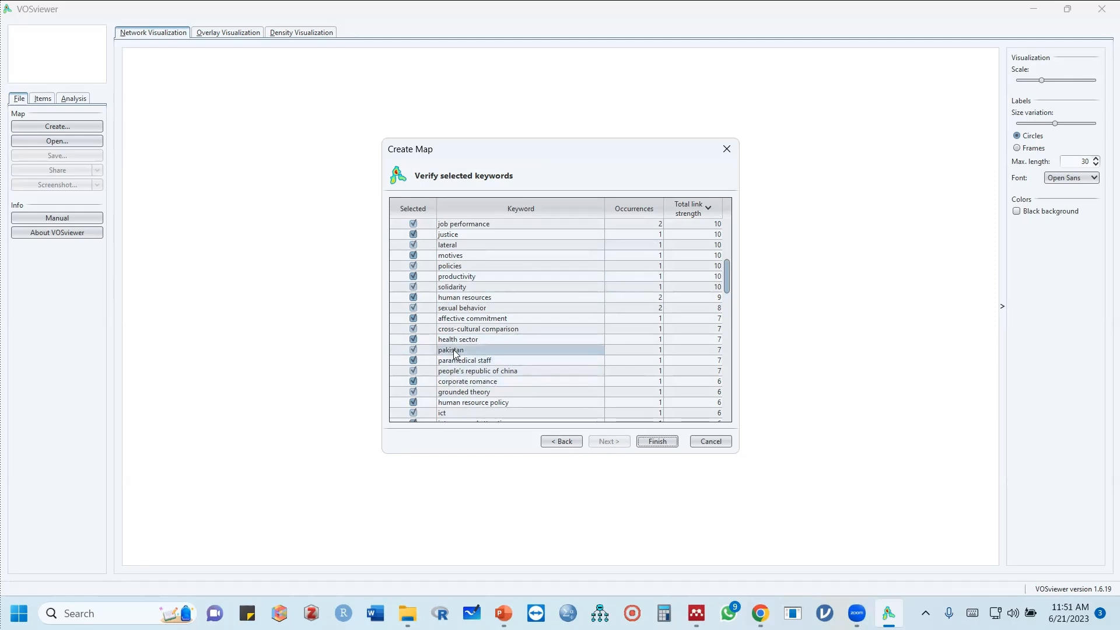
left_click(414, 349)
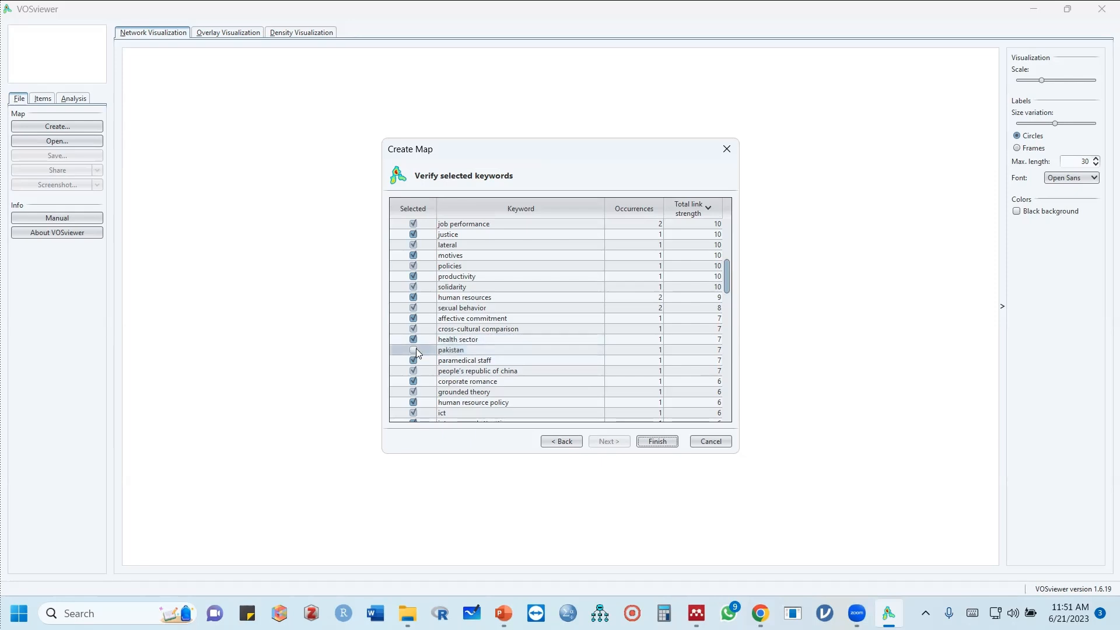
- Examine the whole keyword list, sorting it by keyword name in both directions and by ascending occurrences
scroll(688, 303, "up", 8)
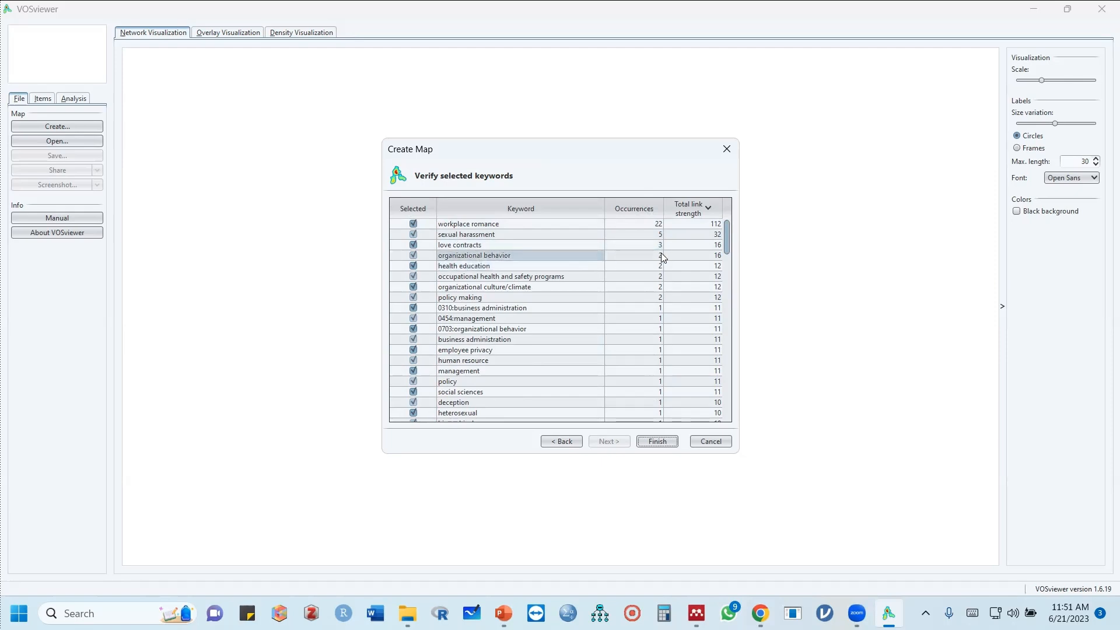
scroll(660, 315, "down", 15)
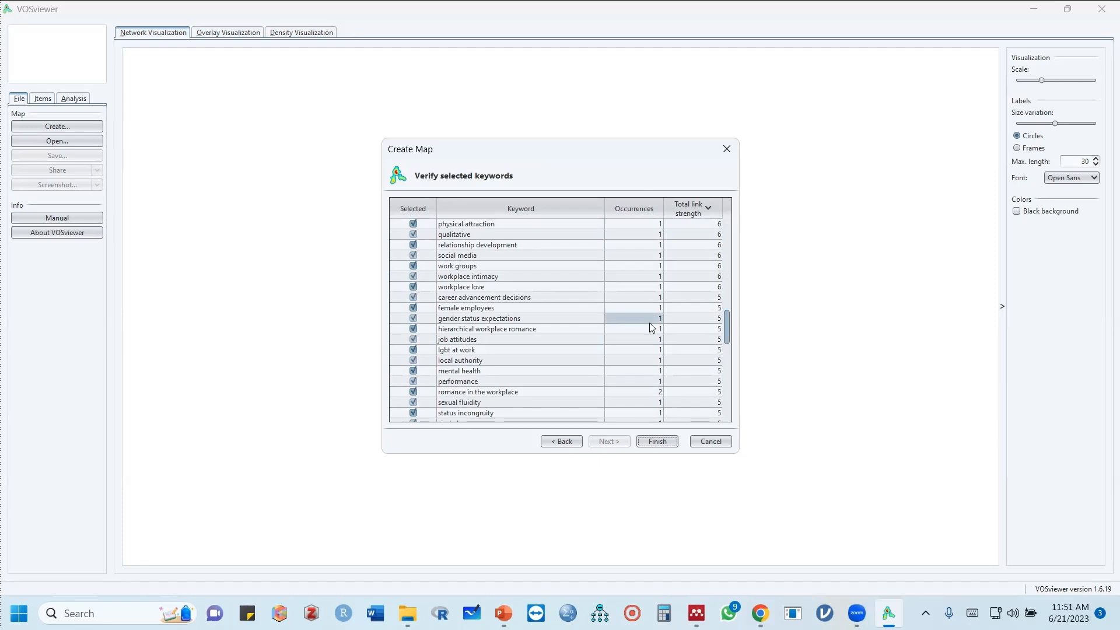
scroll(649, 323, "up", 8)
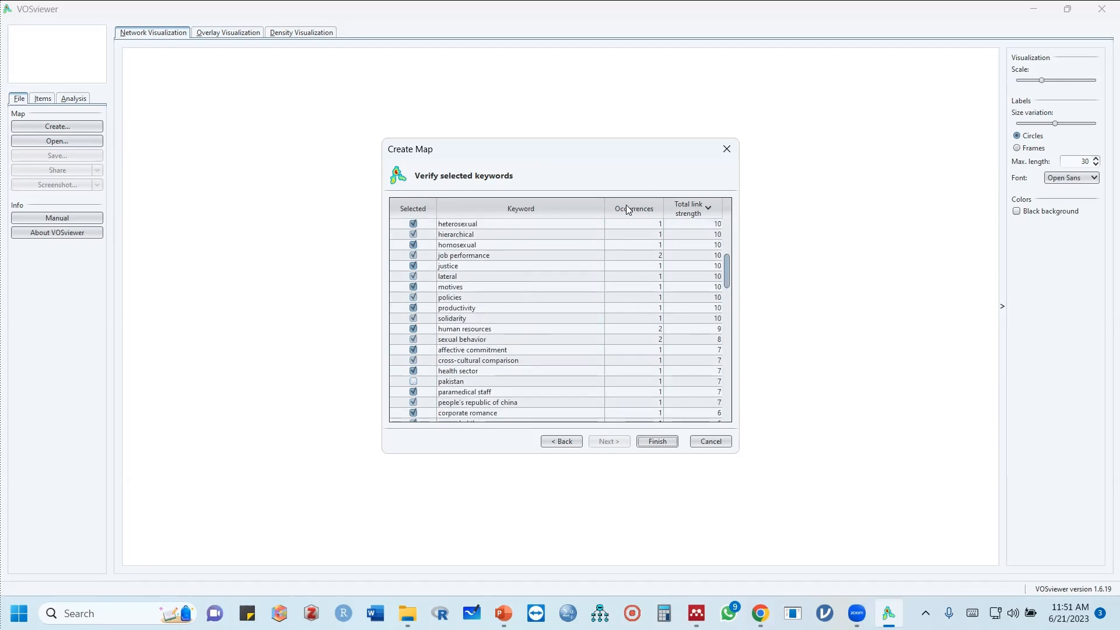
left_click(513, 208)
scroll(505, 290, "up", 10)
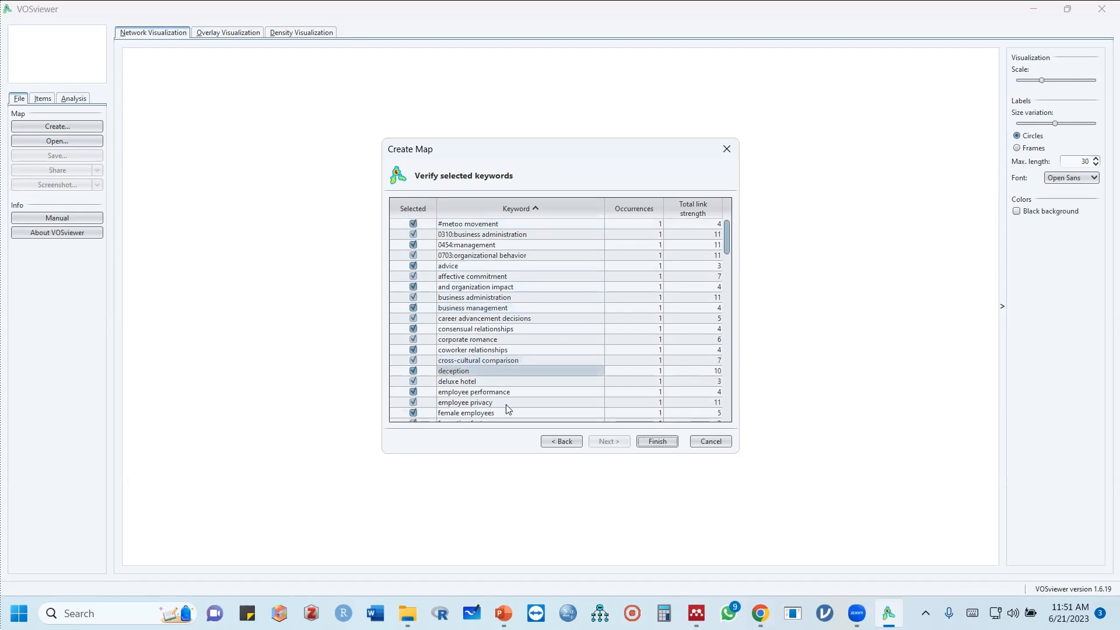
left_click(573, 205)
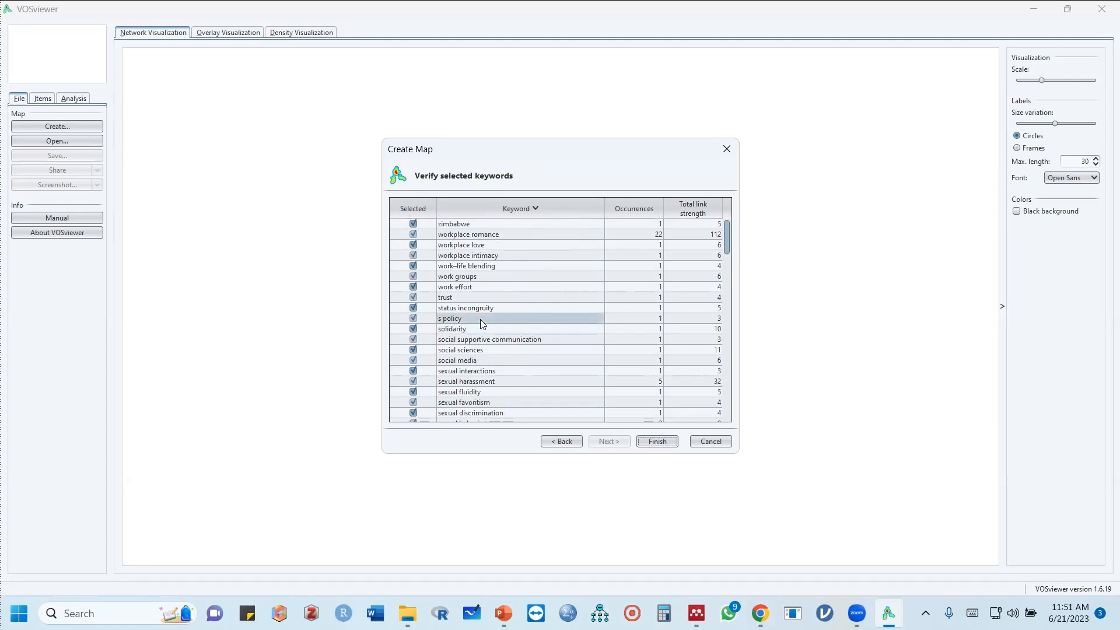
left_click(631, 205)
scroll(649, 261, "down", 10)
scroll(649, 263, "down", 15)
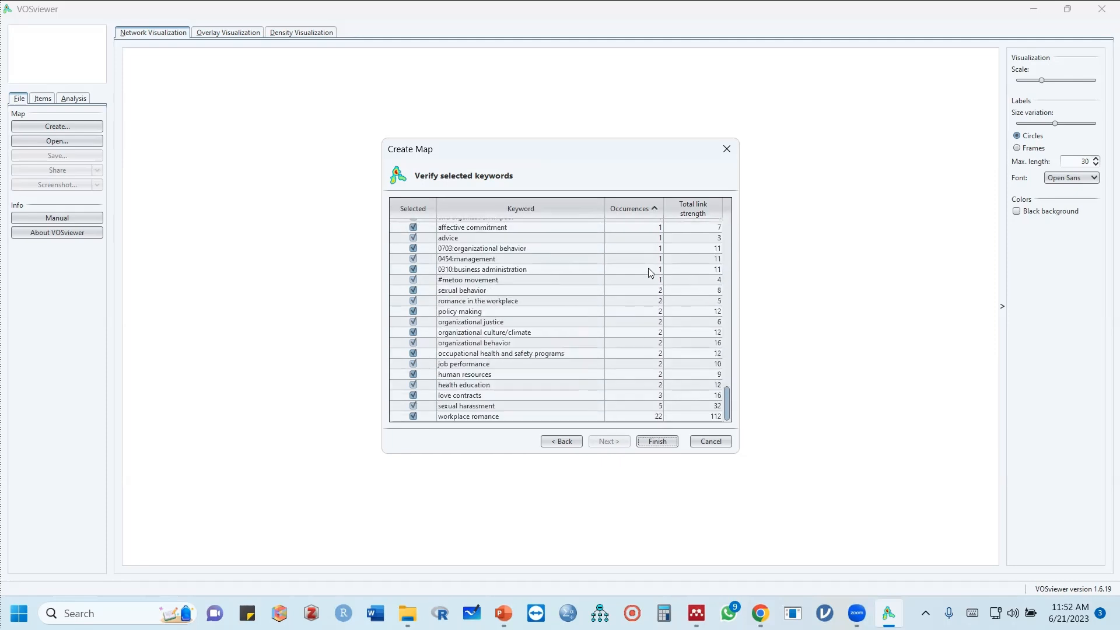
scroll(648, 267, "up", 10)
scroll(648, 268, "up", 15)
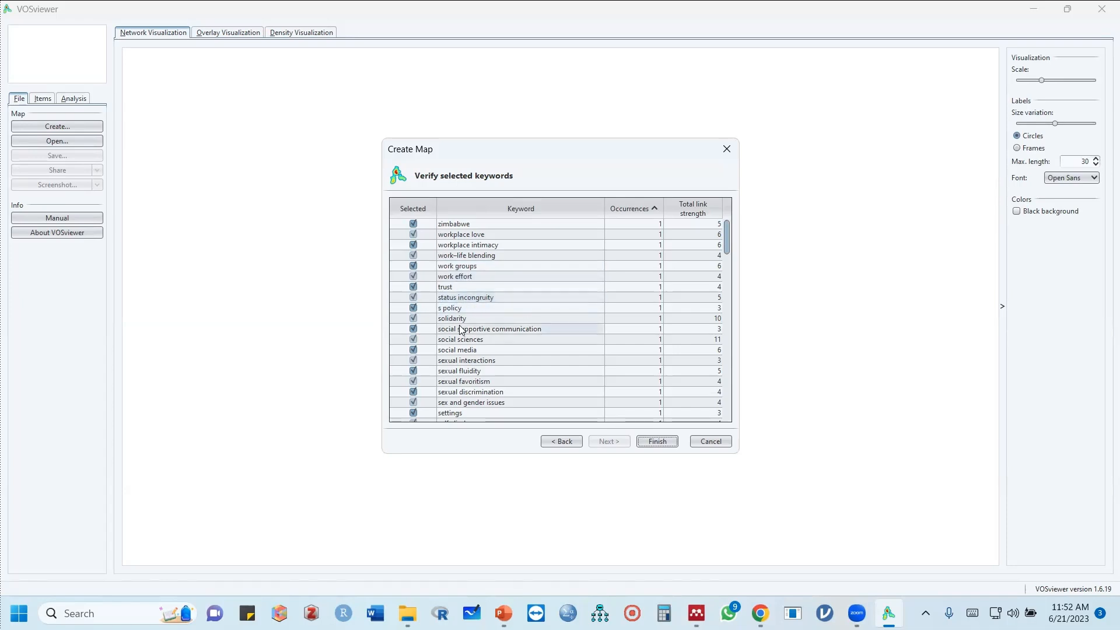
- Exclude the keywords "s policy" and "social media" from the selection
left_click(414, 307)
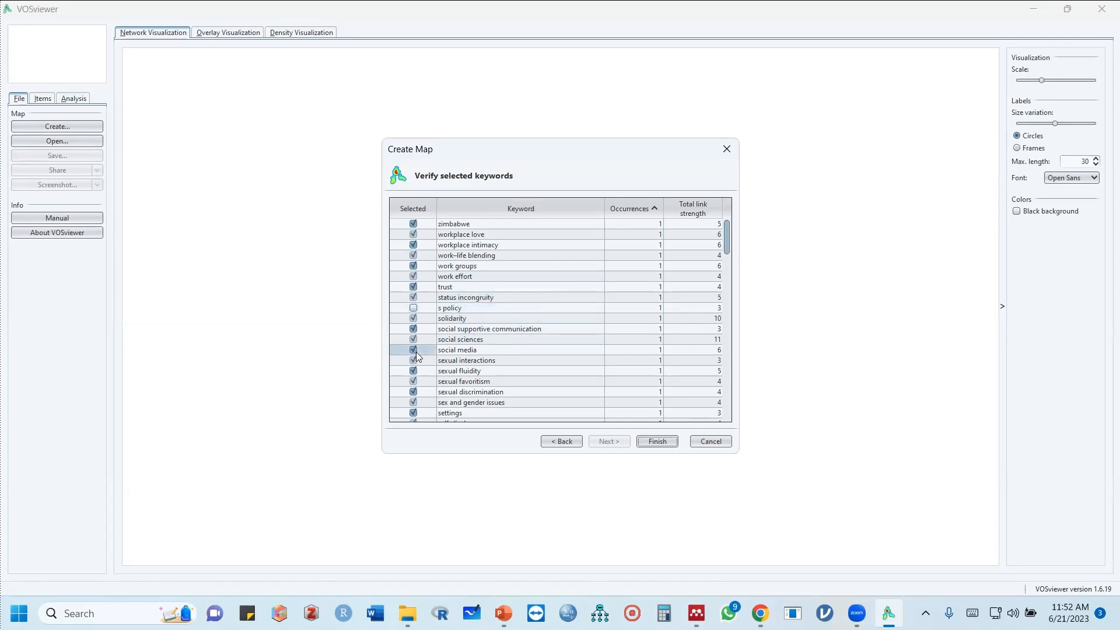
scroll(415, 352, "down", 12)
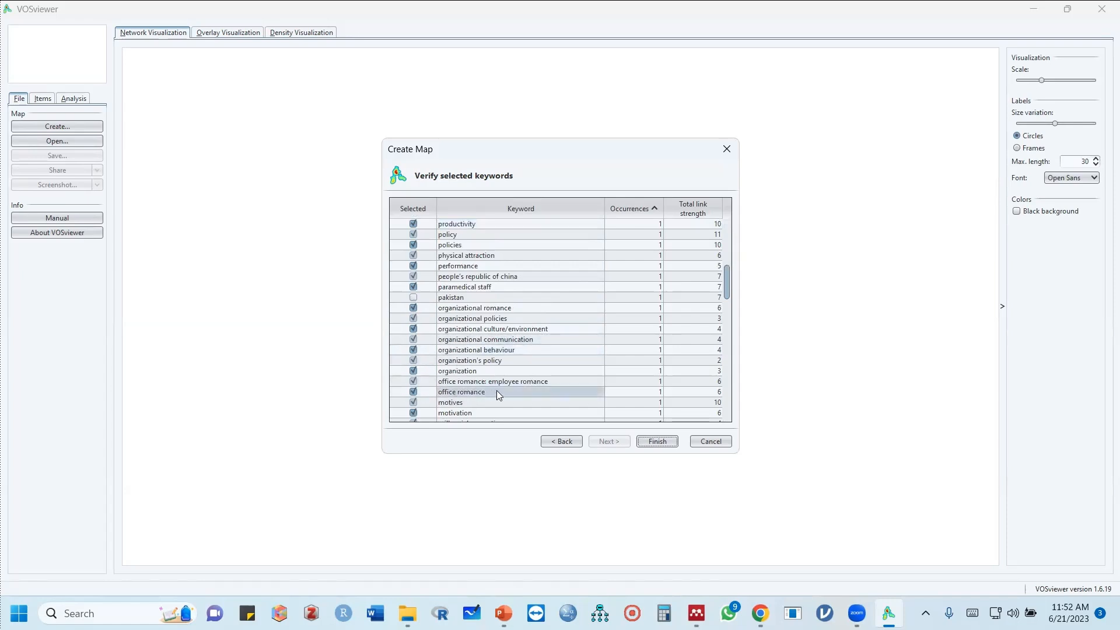
scroll(495, 304, "up", 12)
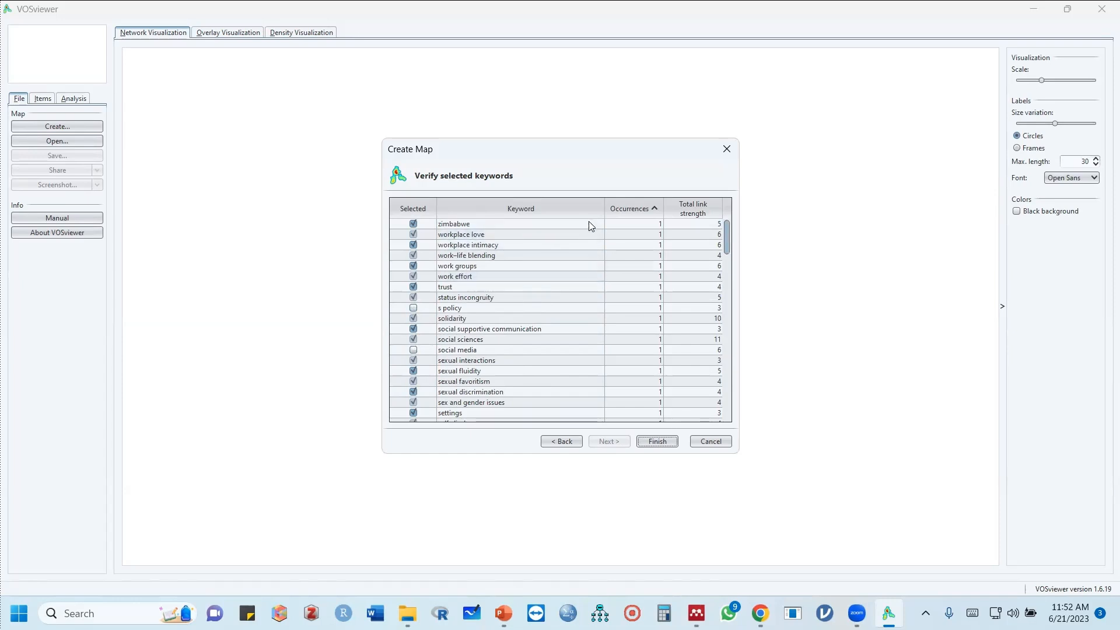
- Sort the keywords by descending number of occurrences and review the single-occurrence keywords down to the end of the list
left_click(556, 205)
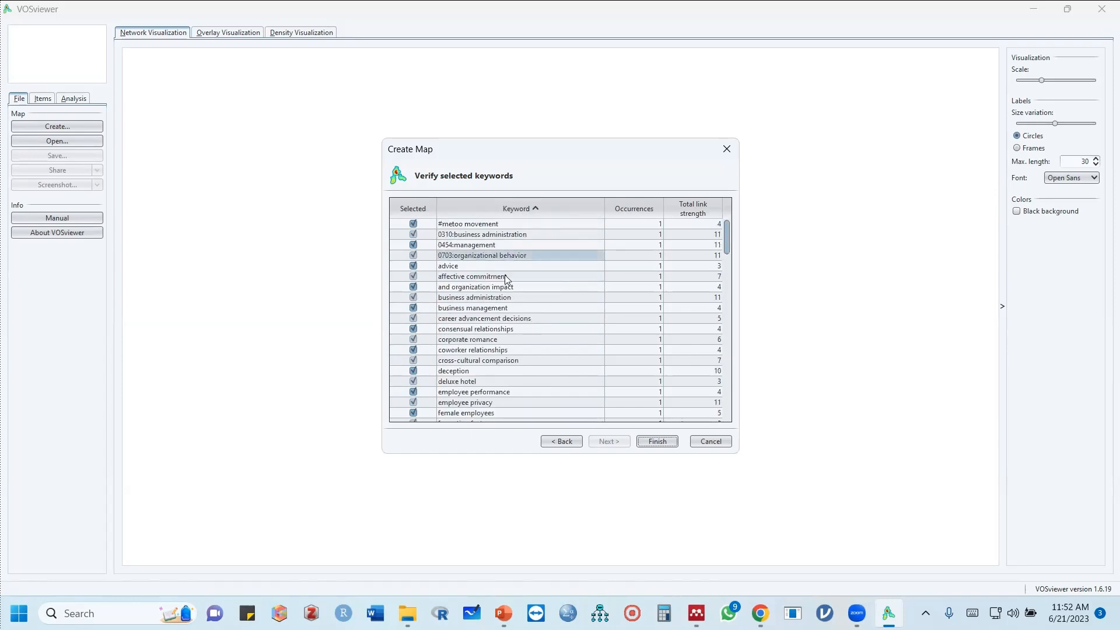
left_click(638, 208)
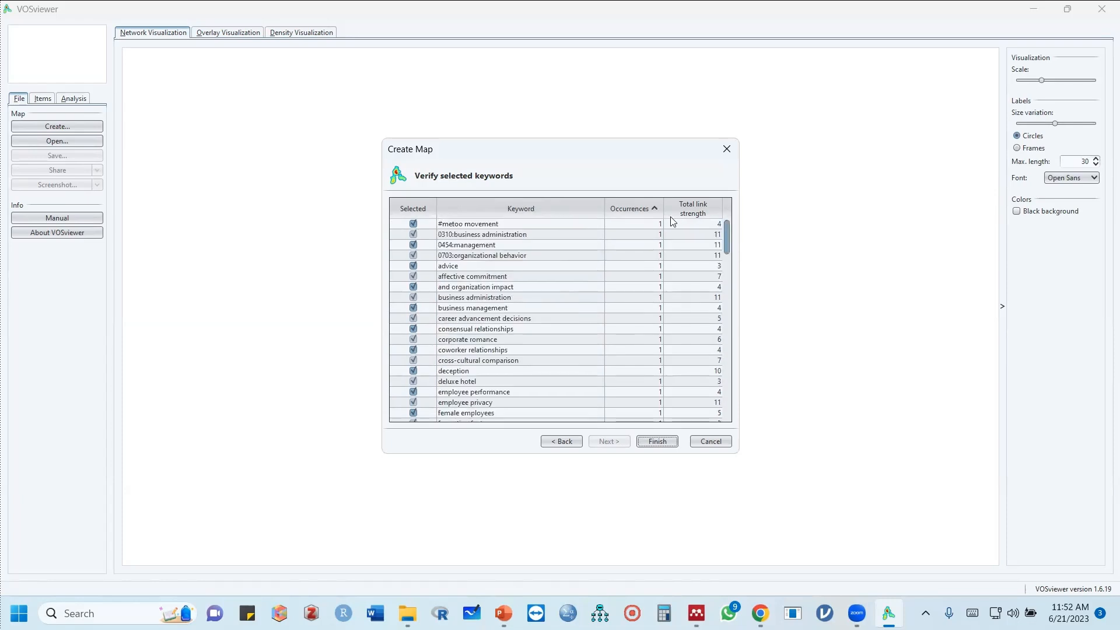
left_click(639, 203)
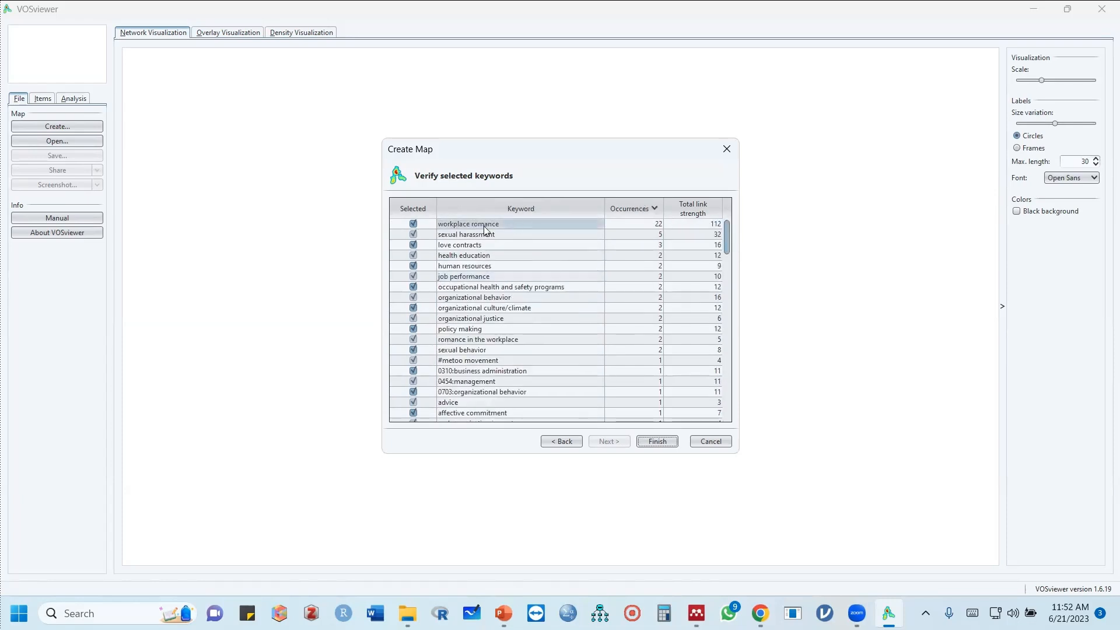
left_click(653, 227)
scroll(516, 312, "down", 20)
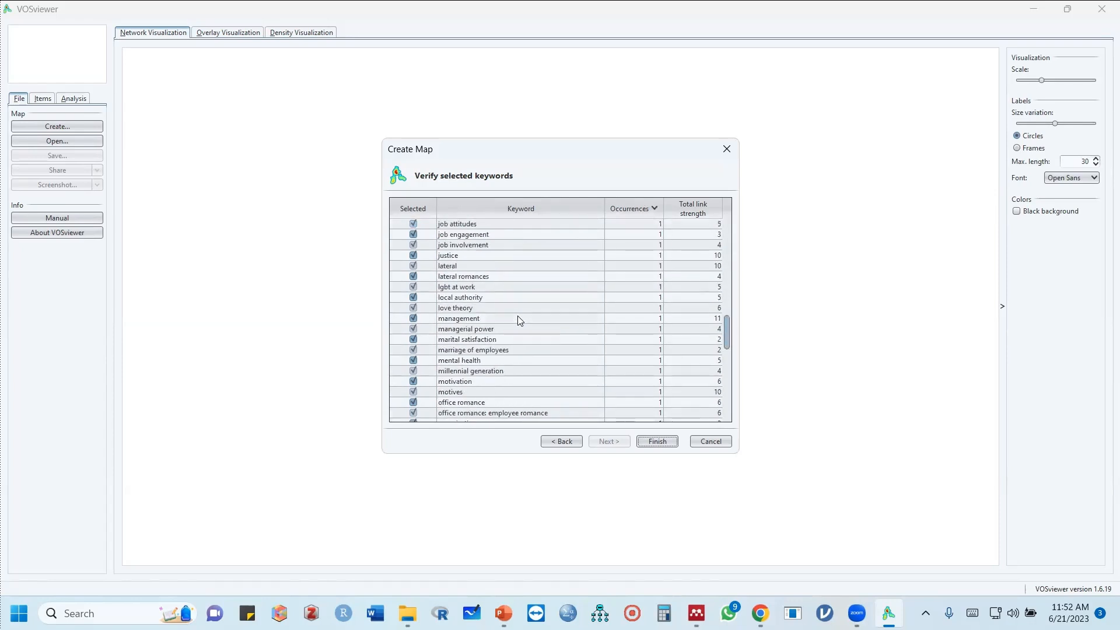
left_click(488, 372)
left_click(487, 362)
left_click(476, 393)
scroll(472, 395, "down", 3)
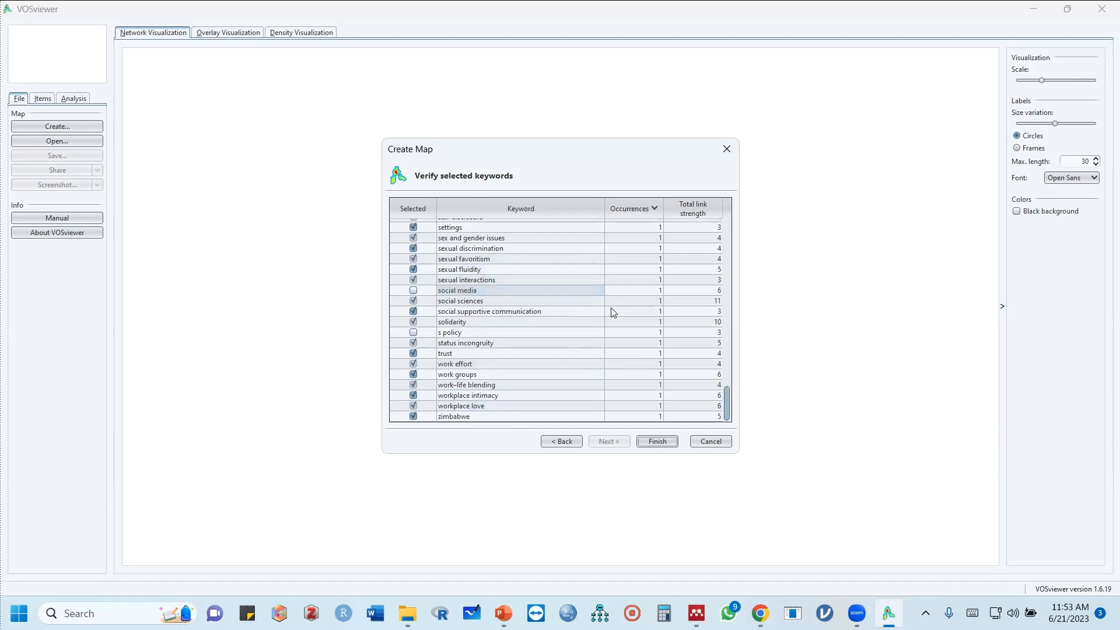
scroll(479, 284, "up", 2)
scroll(485, 286, "up", 1)
scroll(487, 289, "down", 4)
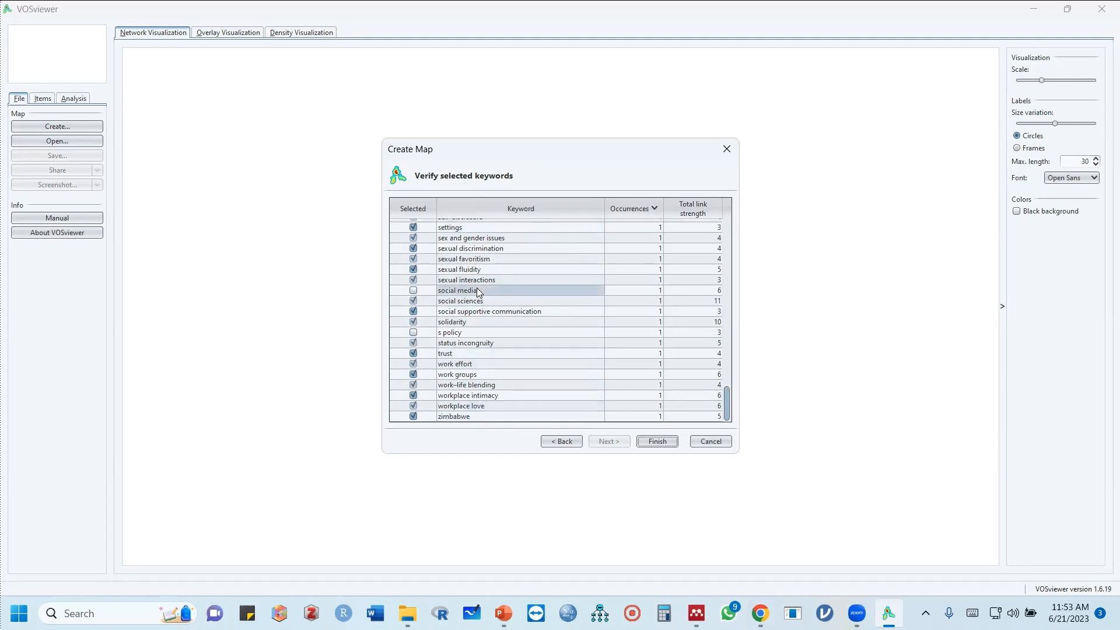
- Exclude the keyword "zimbabwe" and generate the co-occurrence map from the remaining selected keywords
scroll(478, 289, "up", 2)
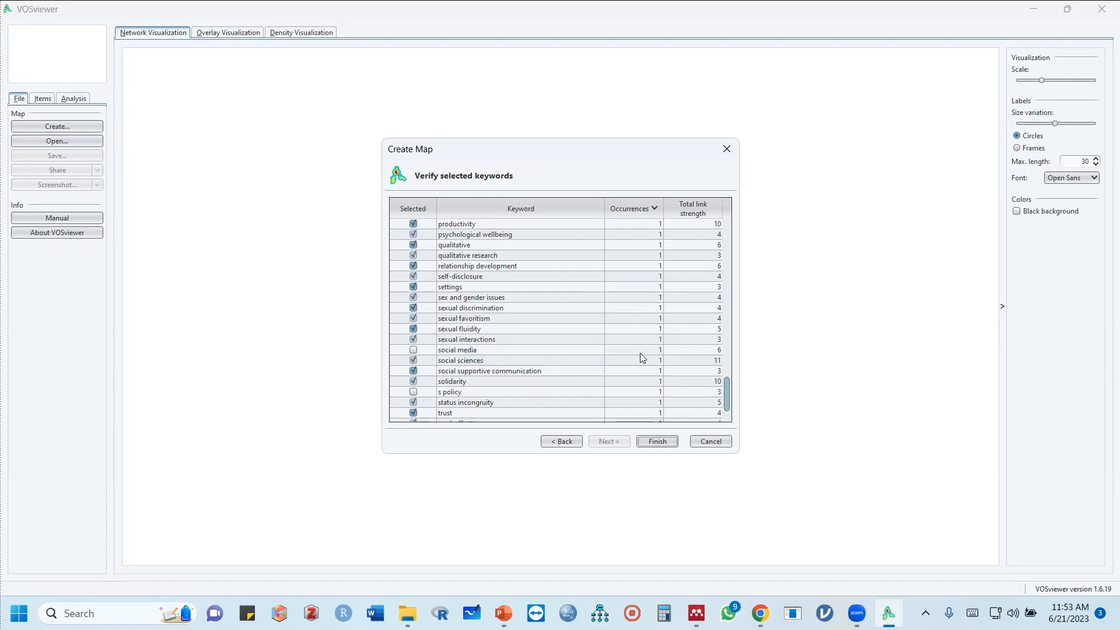
scroll(642, 357, "down", 2)
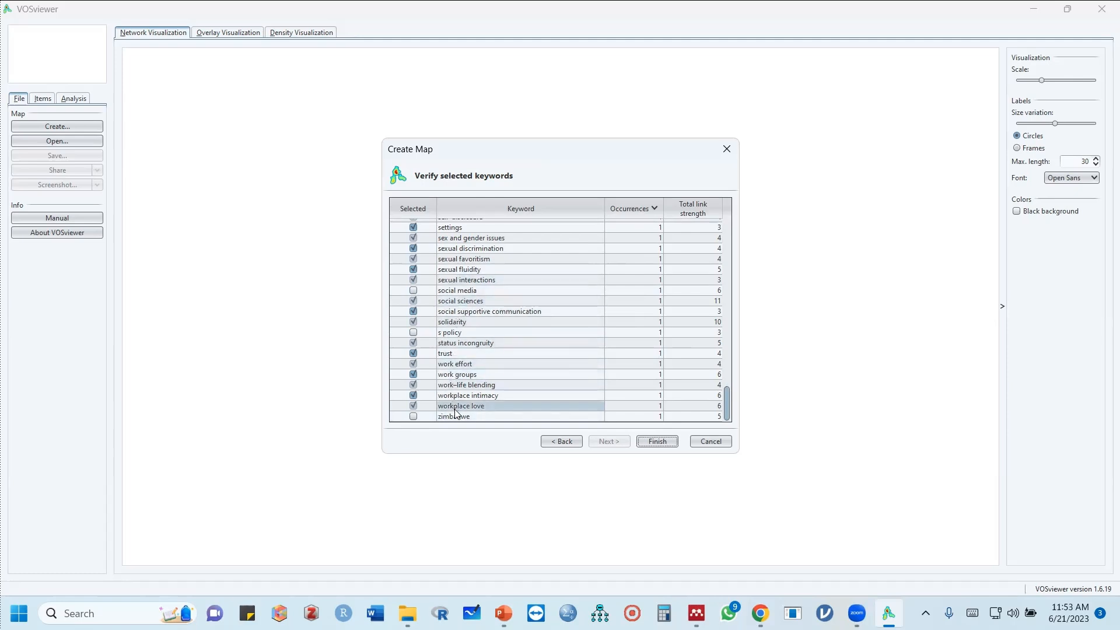
scroll(458, 333, "up", 4)
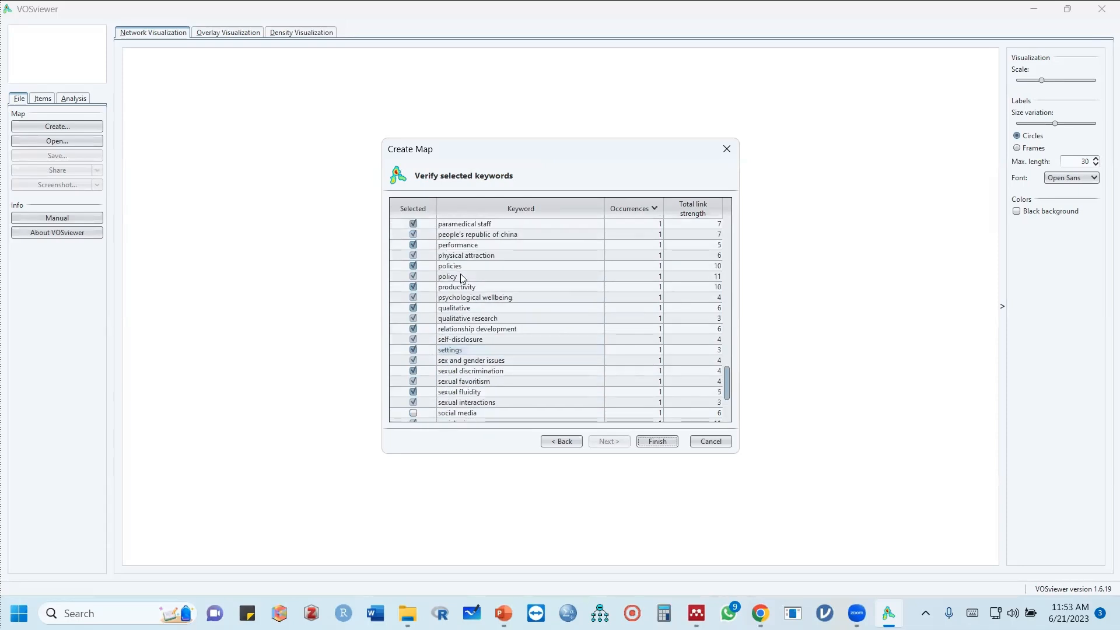
scroll(461, 257, "up", 2)
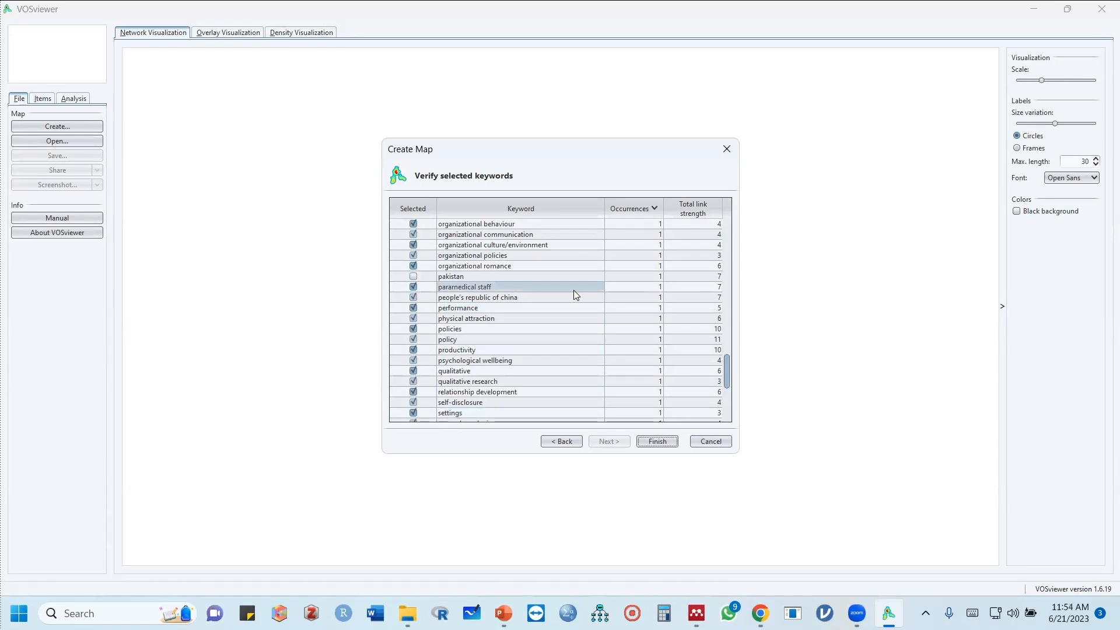
left_click(657, 442)
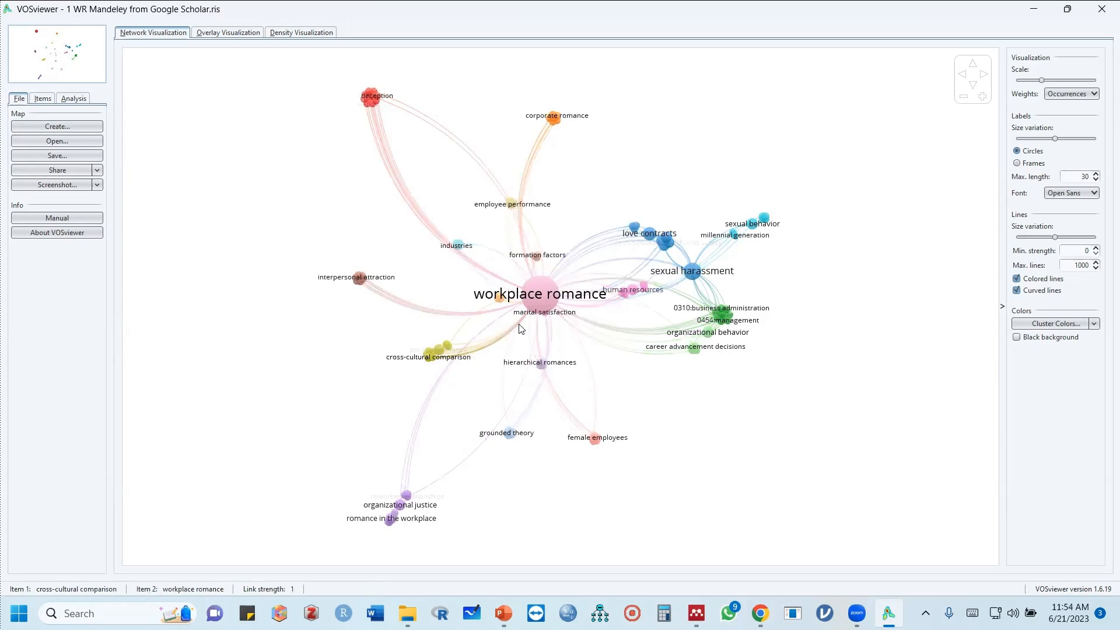
- Compare the density, network and overlay visualizations of the keyword map
left_click(301, 32)
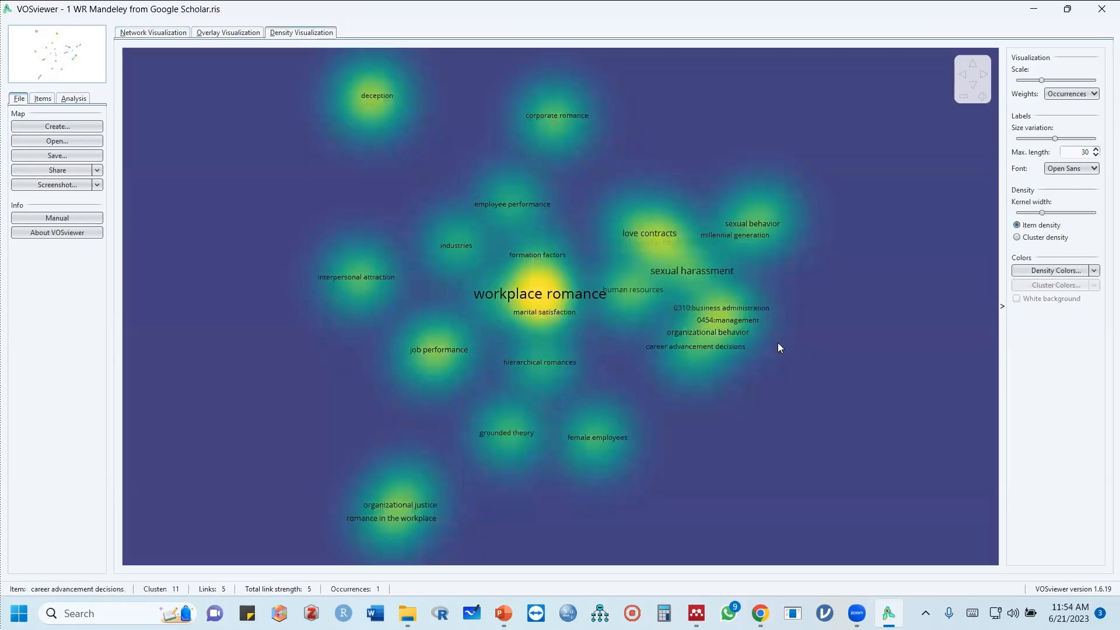
left_click(140, 33)
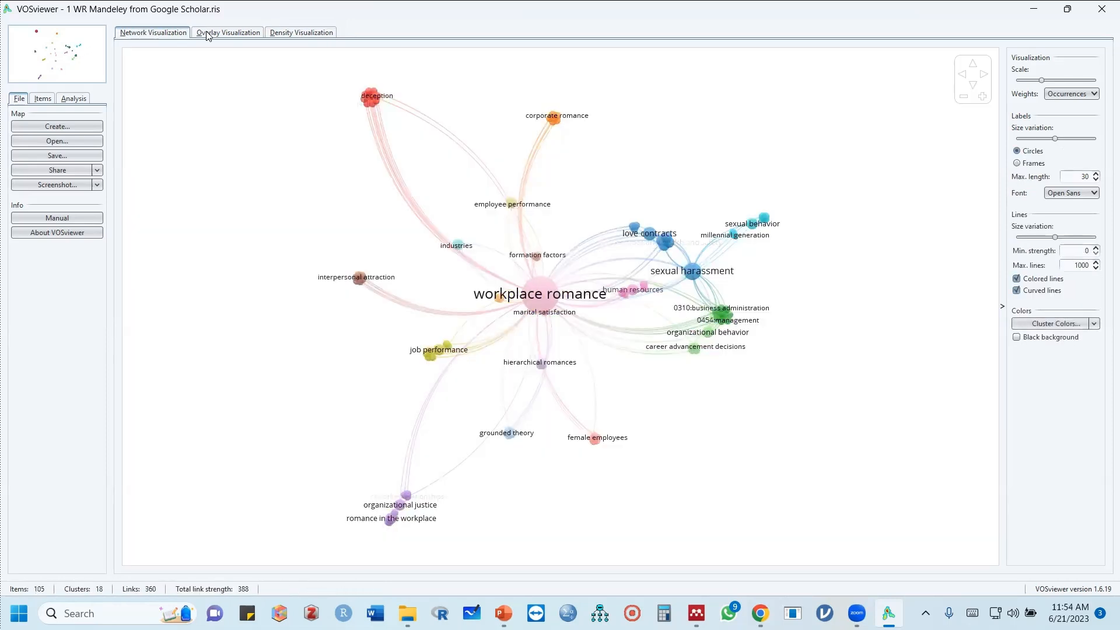
left_click(210, 35)
left_click(146, 33)
- Show the density visualization of the map and apply the predefined Rainbow density colors
left_click(298, 34)
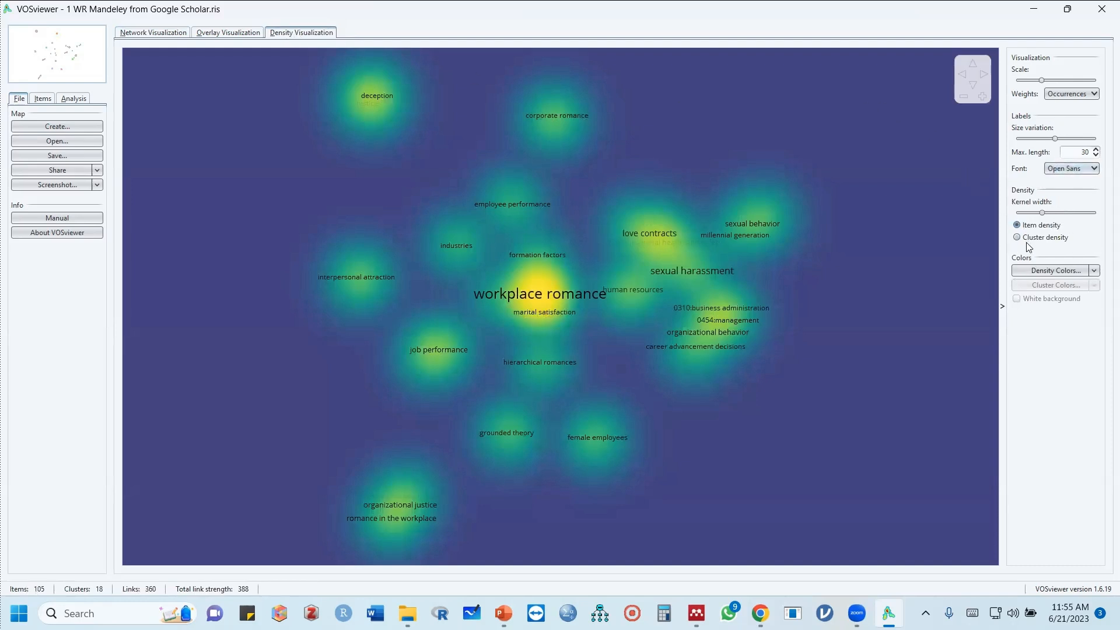
left_click(1095, 270)
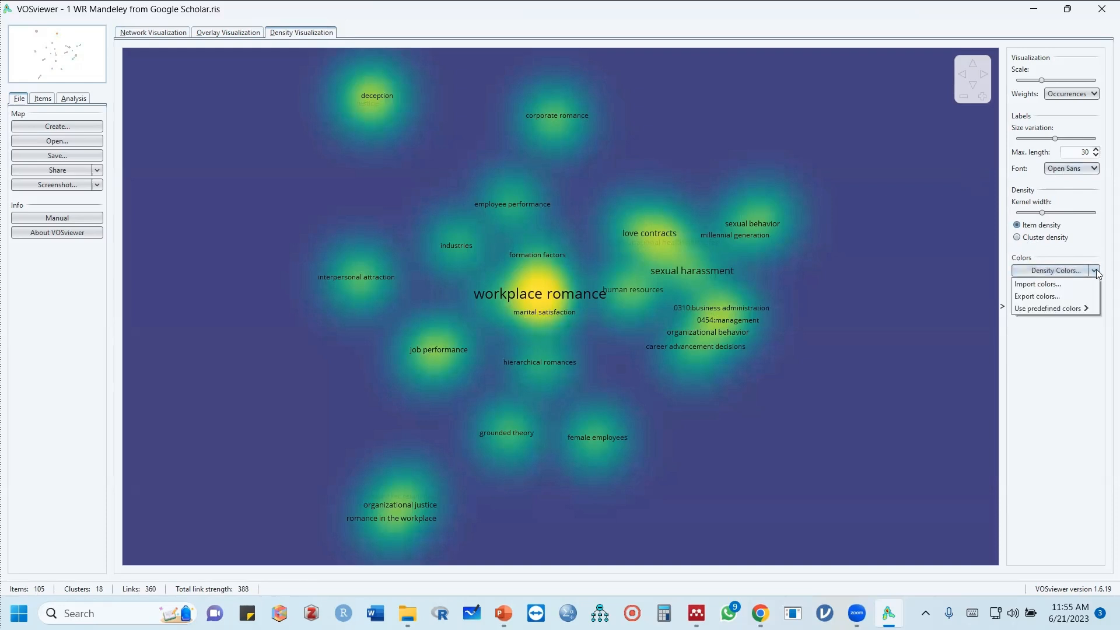
mouse_move(1035, 309)
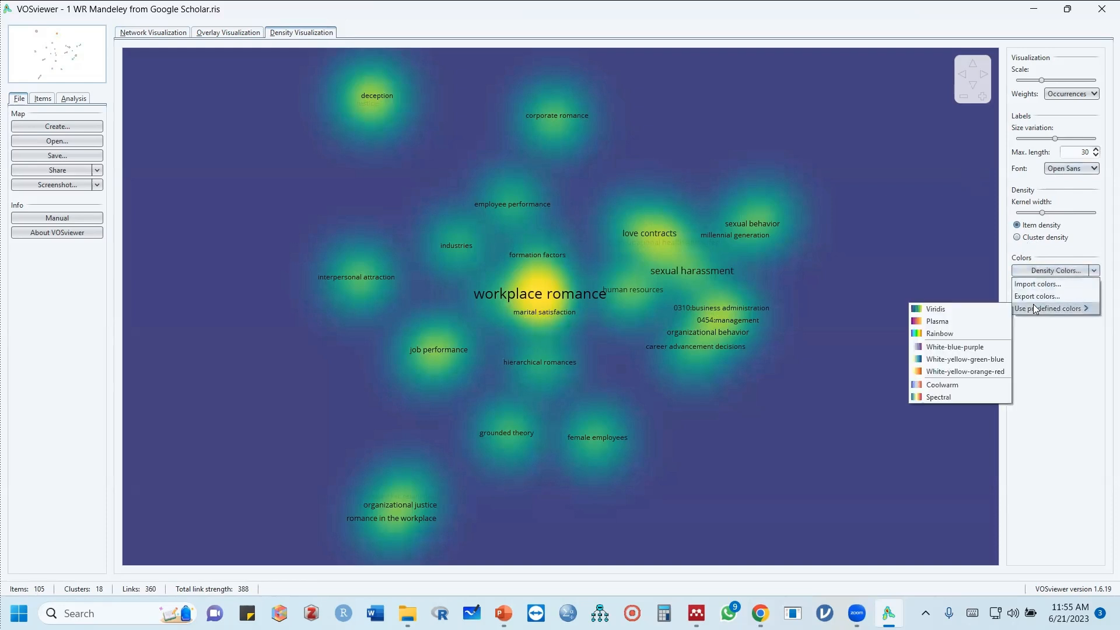
left_click(950, 331)
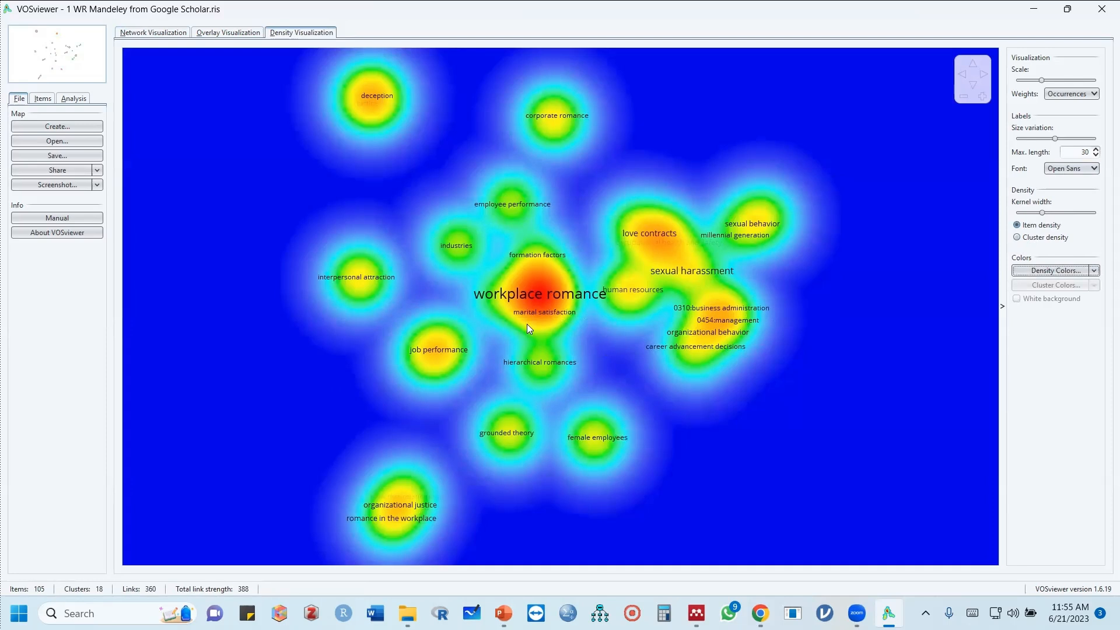